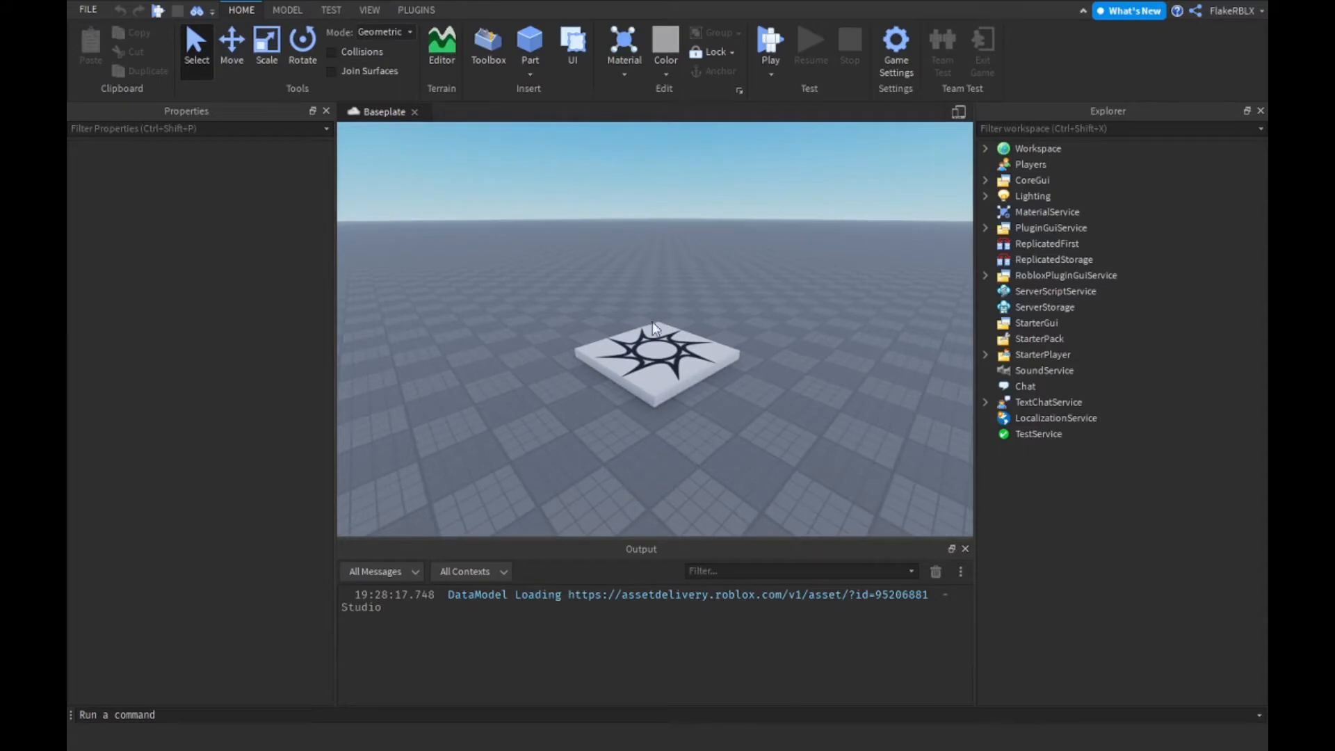
Insert a block part on top of the spawn location.
scroll(649, 319, "up", 3)
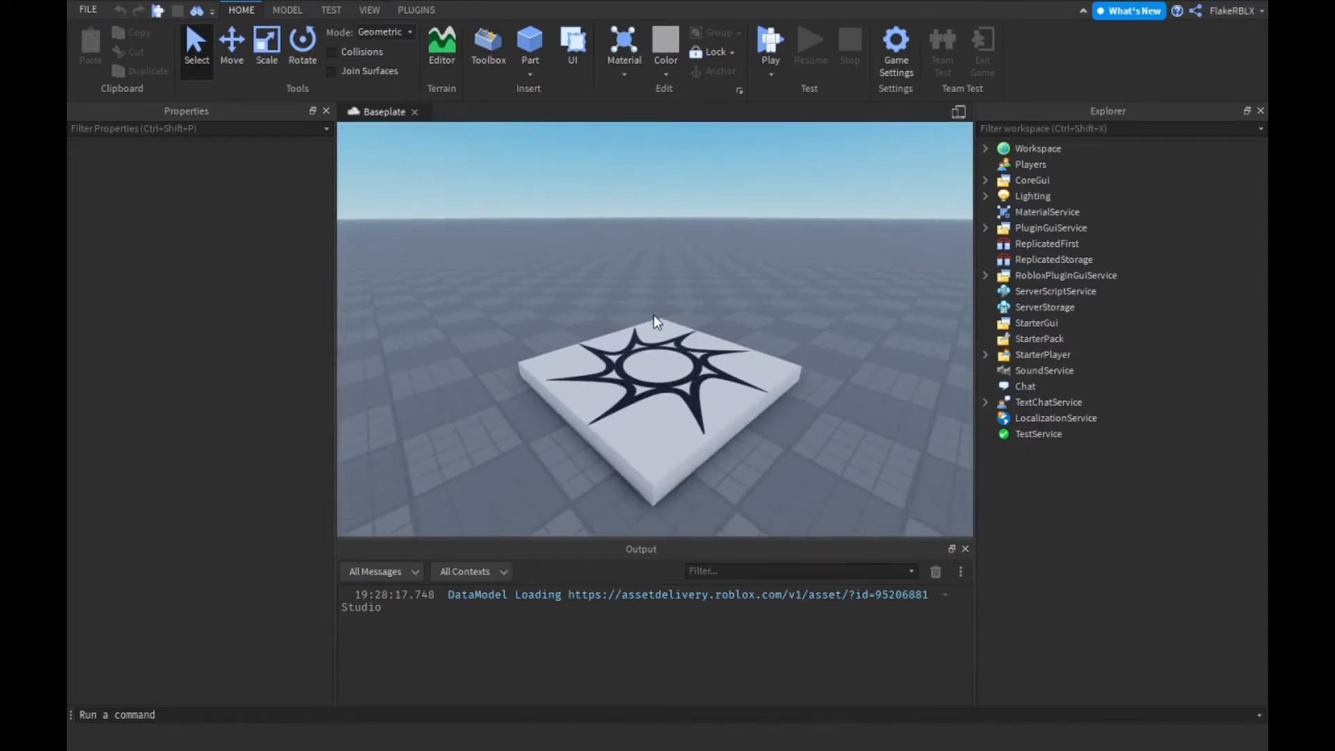
scroll(695, 345, "down", 5)
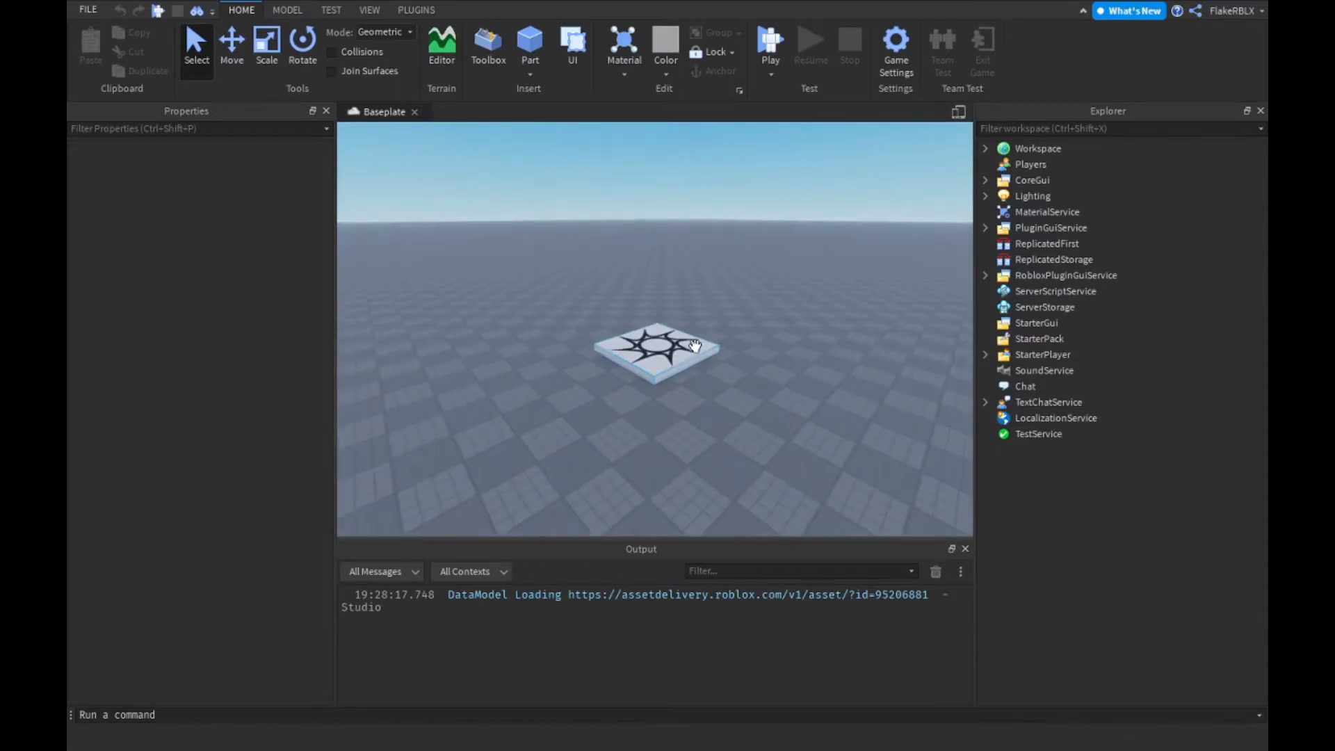
right_click_drag(695, 346, 696, 345)
scroll(695, 345, "down", 3)
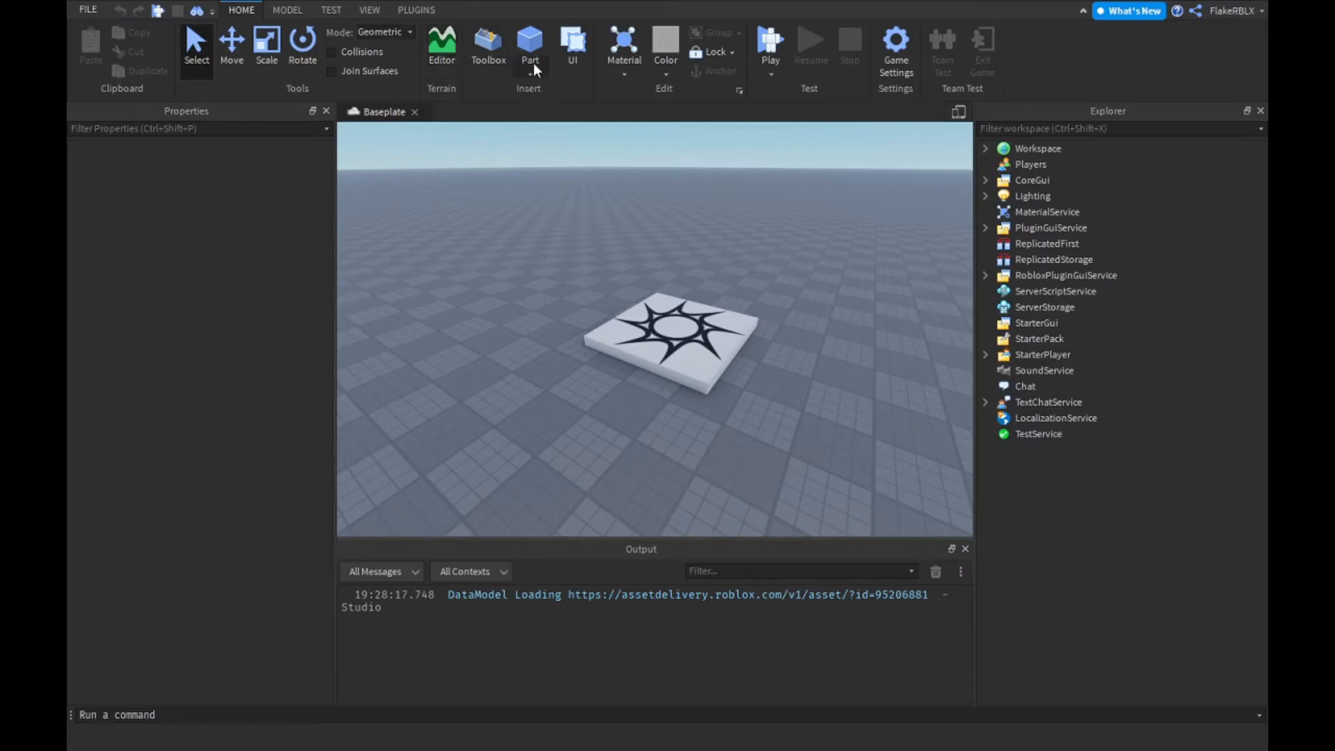
right_click_drag(542, 417, 543, 417)
scroll(543, 418, "up", 4)
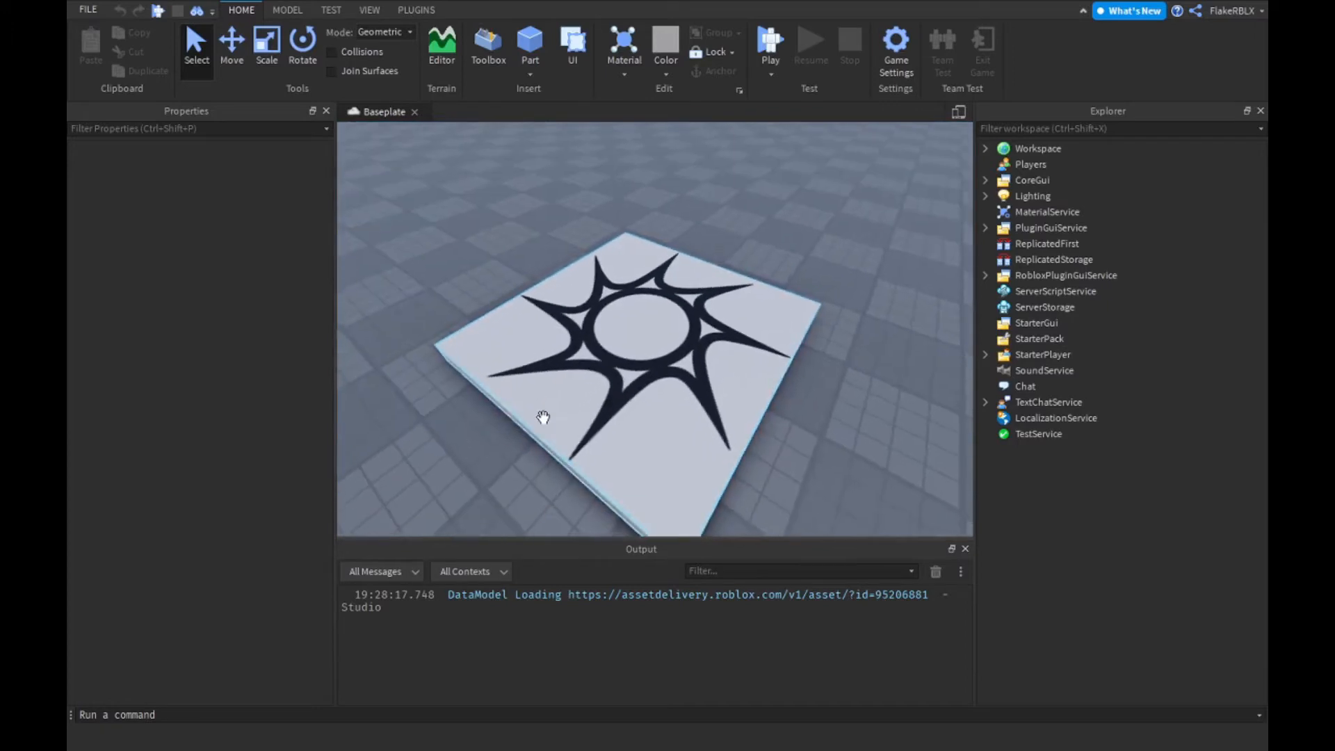
scroll(543, 418, "down", 5)
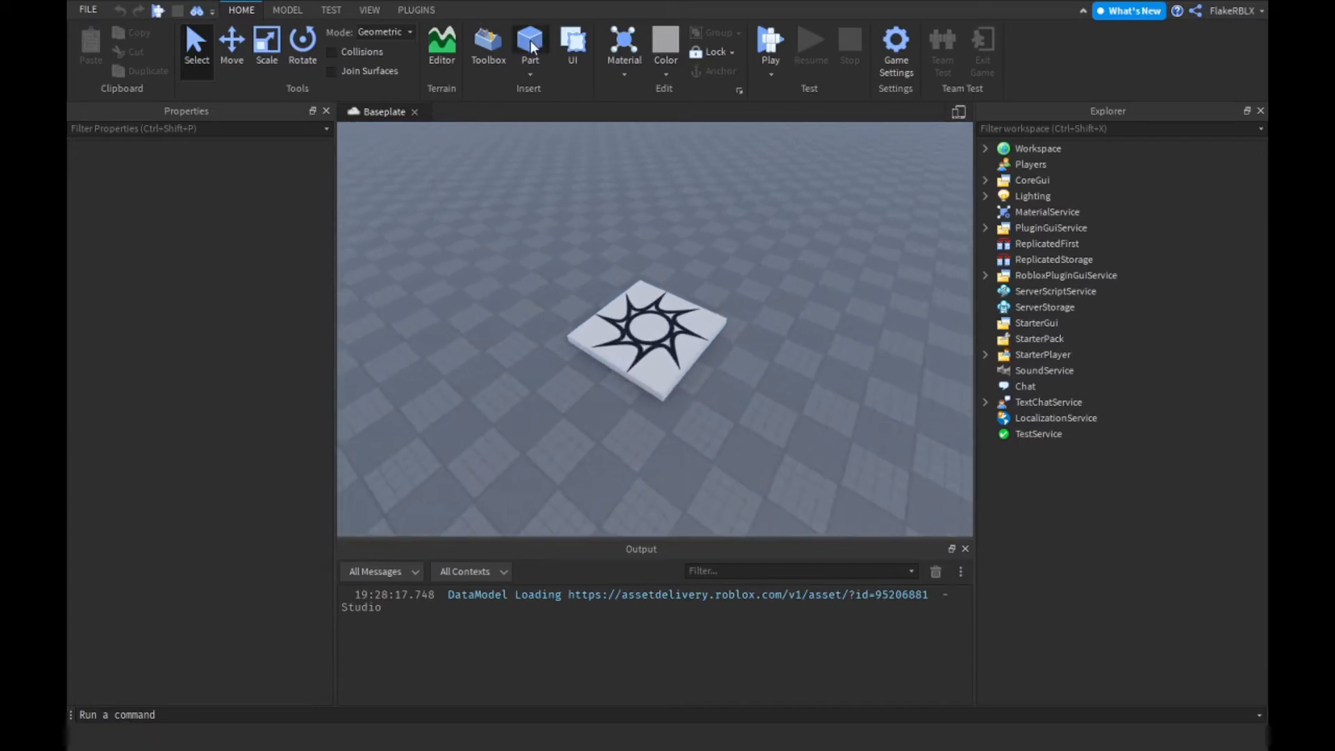
left_click(530, 55)
scroll(740, 425, "up", 5)
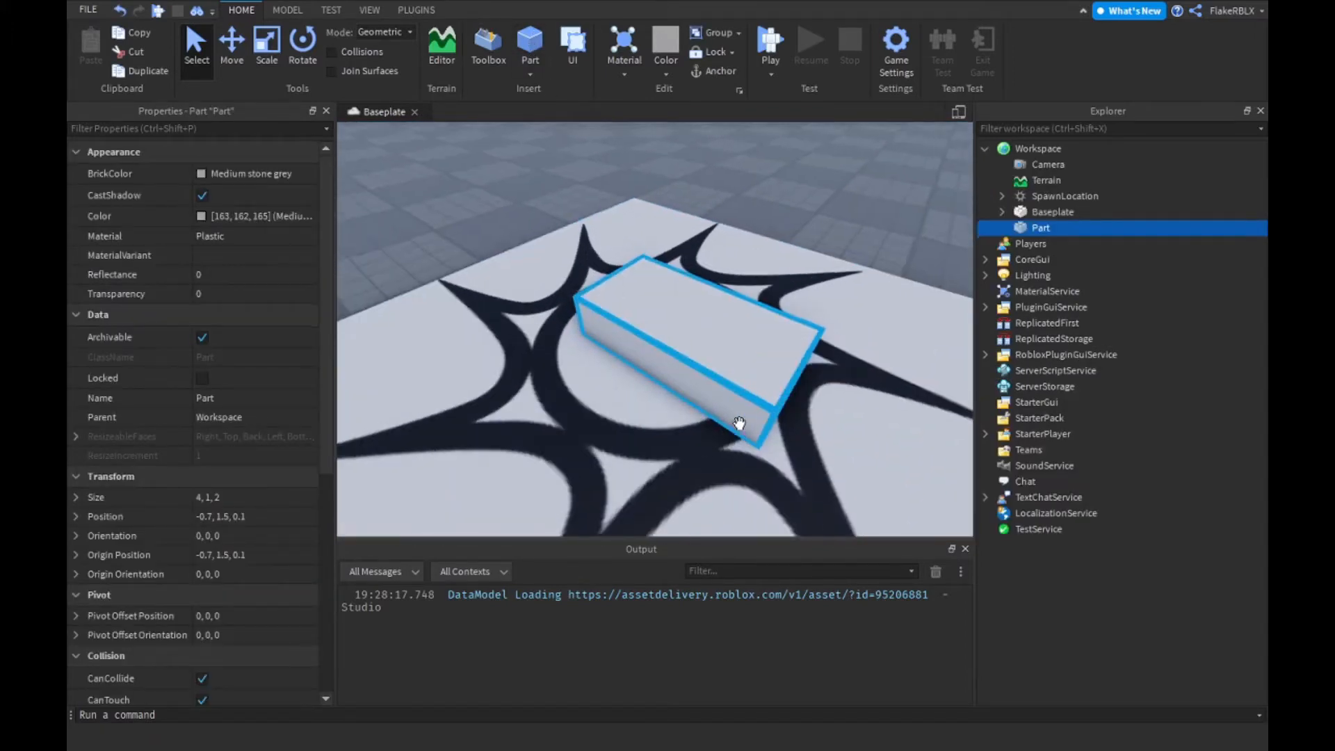
Examine the new part and the spawn location from several camera angles and distances.
right_click_drag(739, 425, 739, 422)
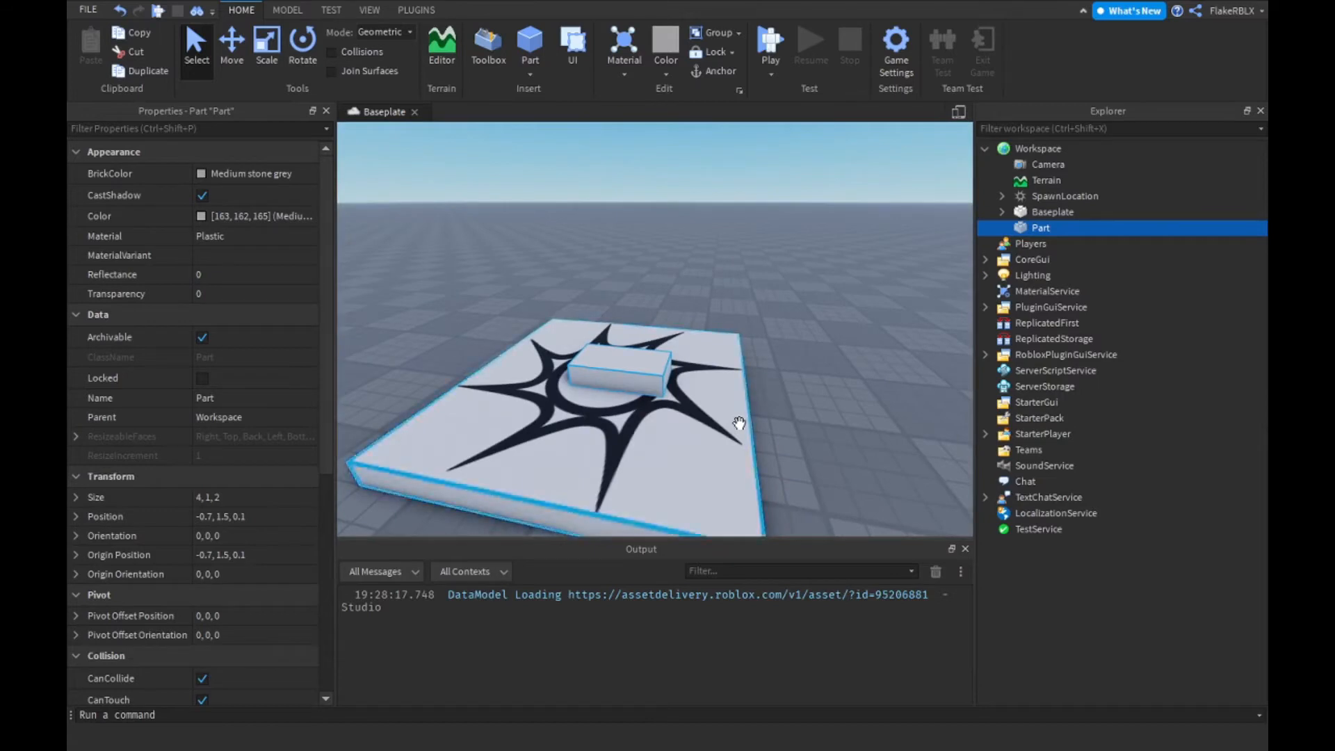
right_click_drag(739, 423, 740, 424)
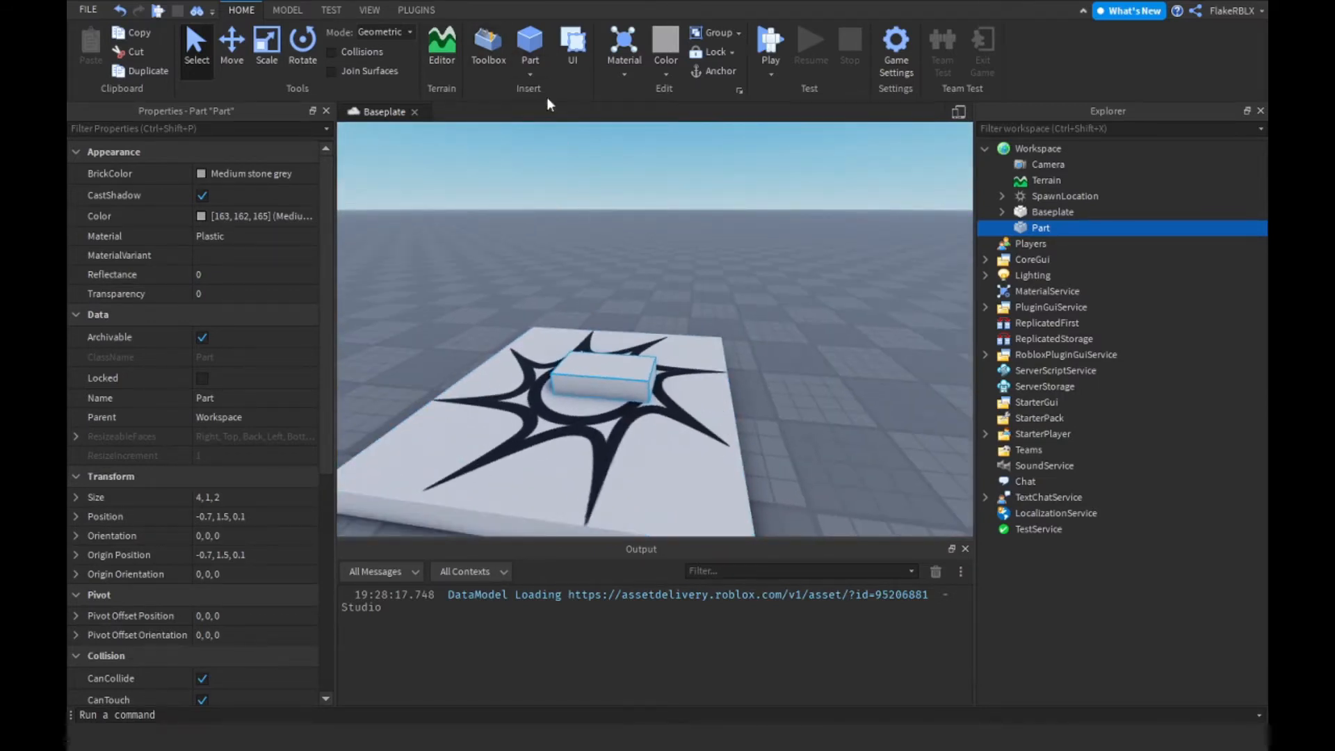
key("w")
right_click_drag(800, 344, 800, 343)
key("w")
key("s")
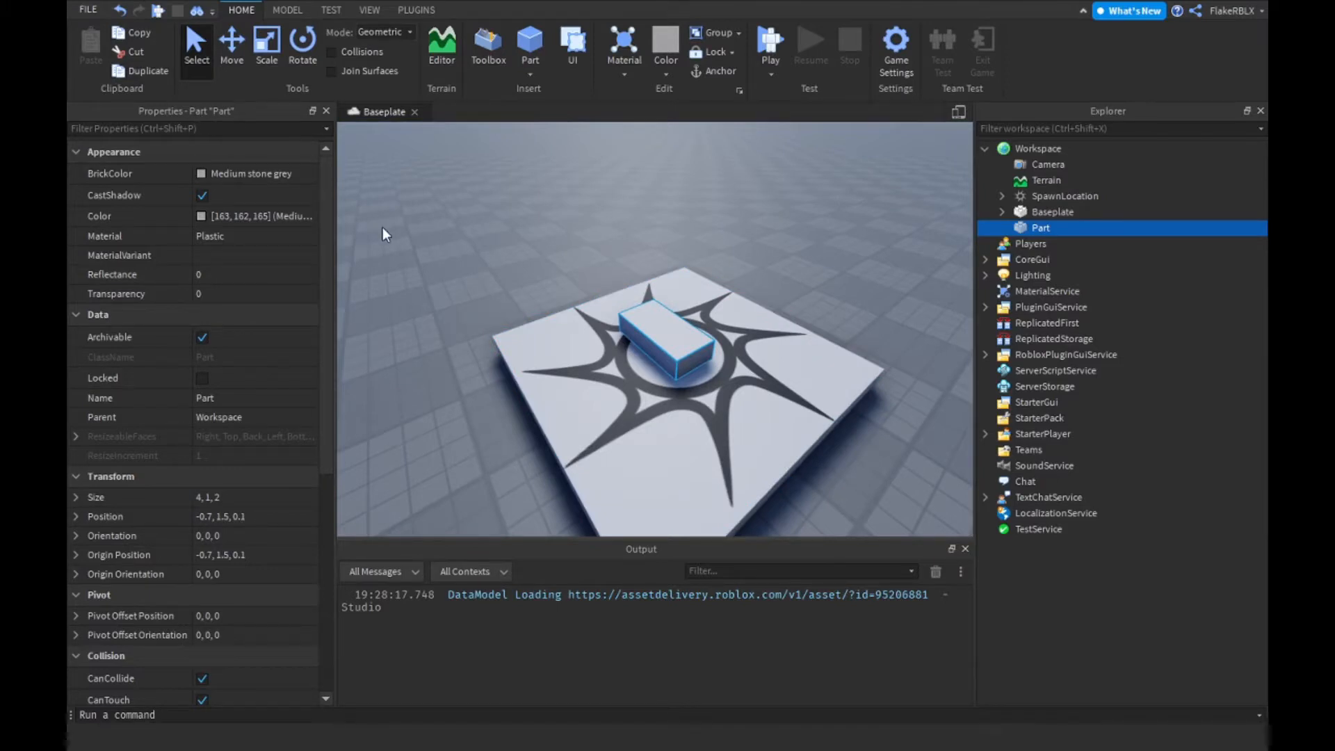
key("w")
key("w")
key("a")
right_click_drag(719, 340, 719, 339)
key("s")
right_click_drag(621, 334, 567, 348)
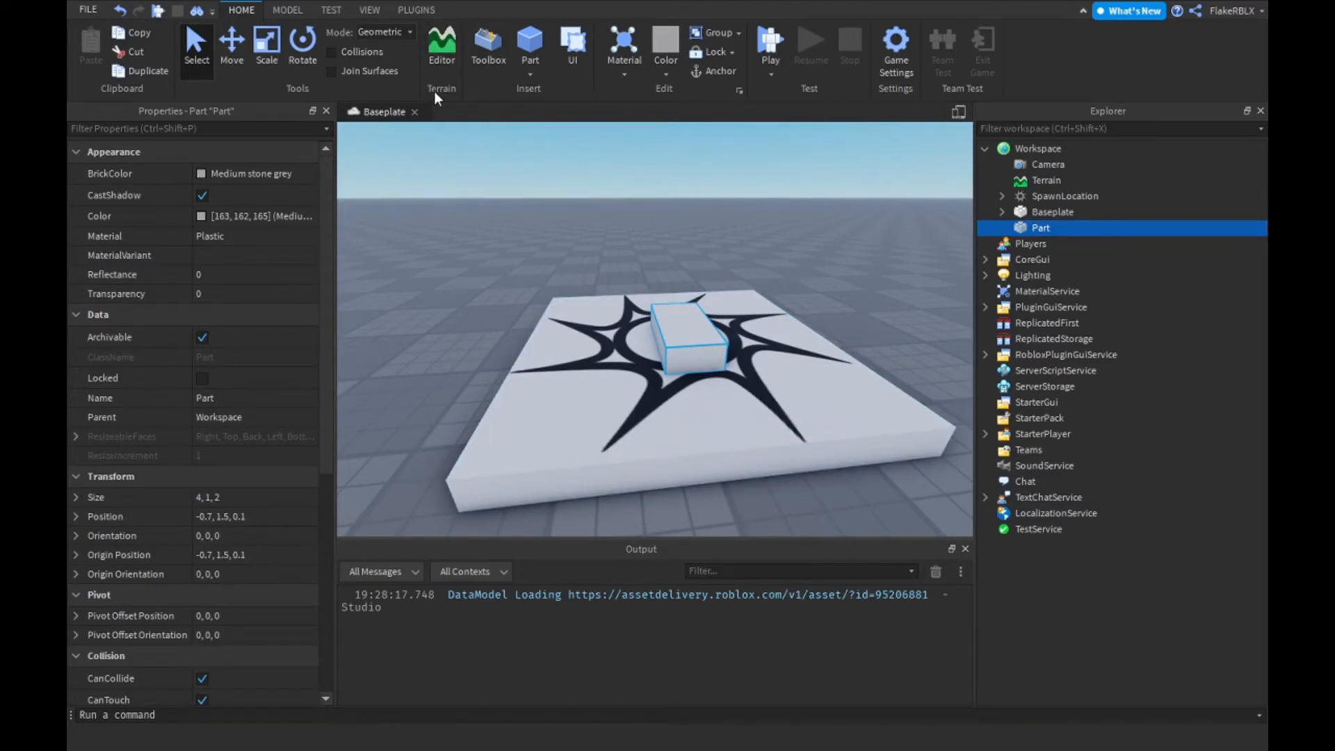
key("a")
key("w")
right_click_drag(499, 241, 573, 247)
key("s")
key("w")
key("s")
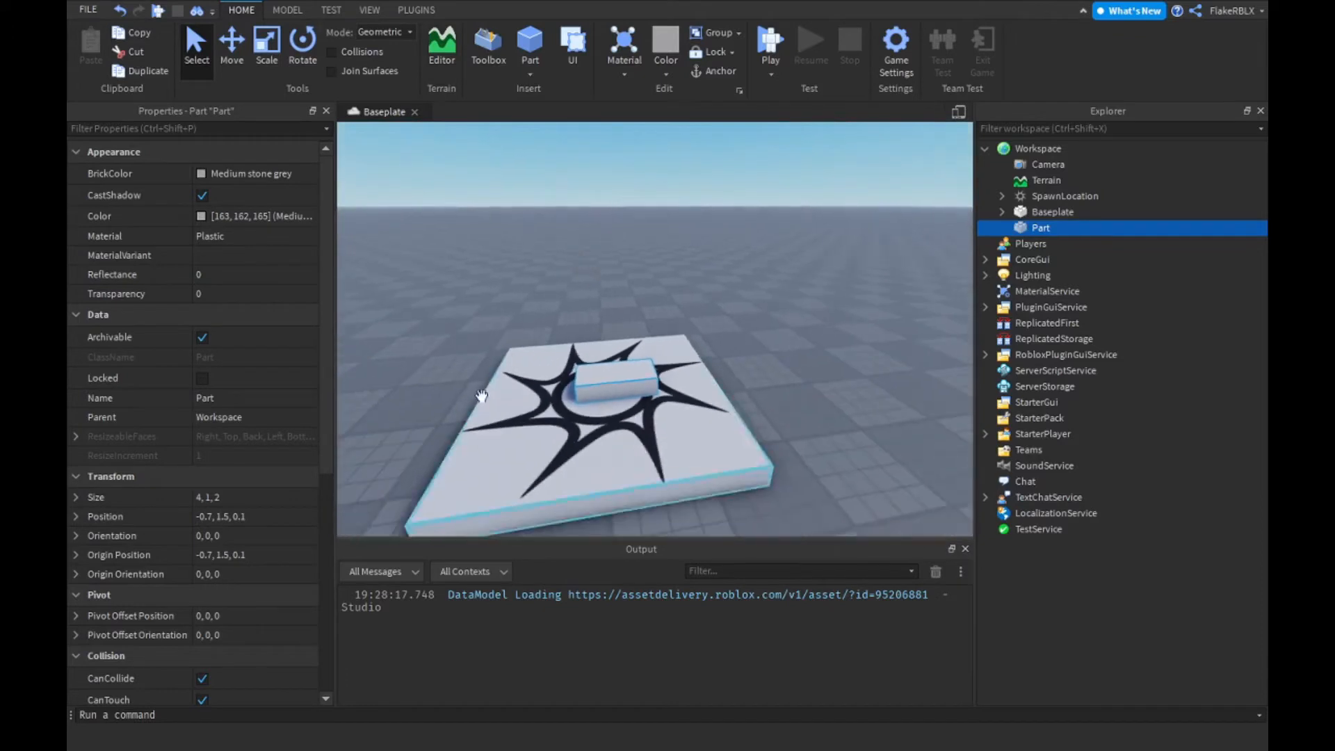
Review the grid-snap increments for rotating and moving, and deselect the part.
left_click(285, 10)
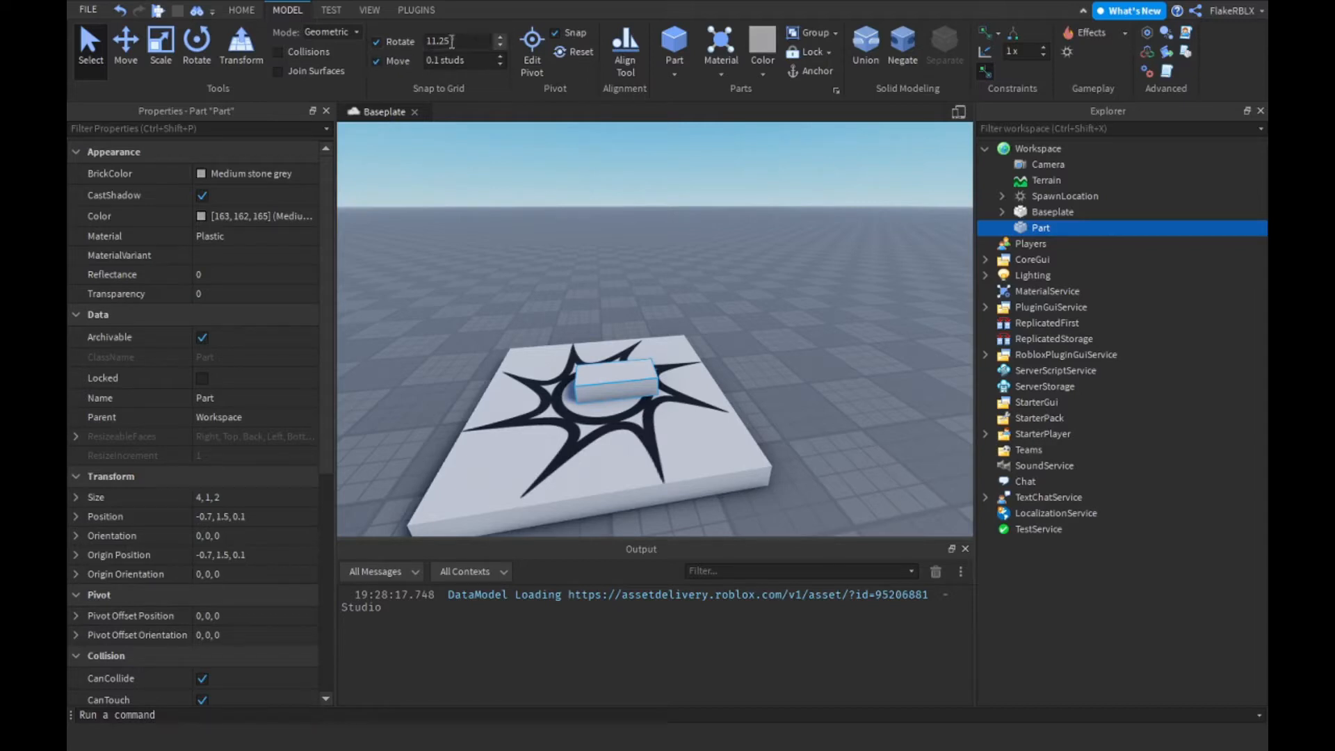
left_click(459, 42)
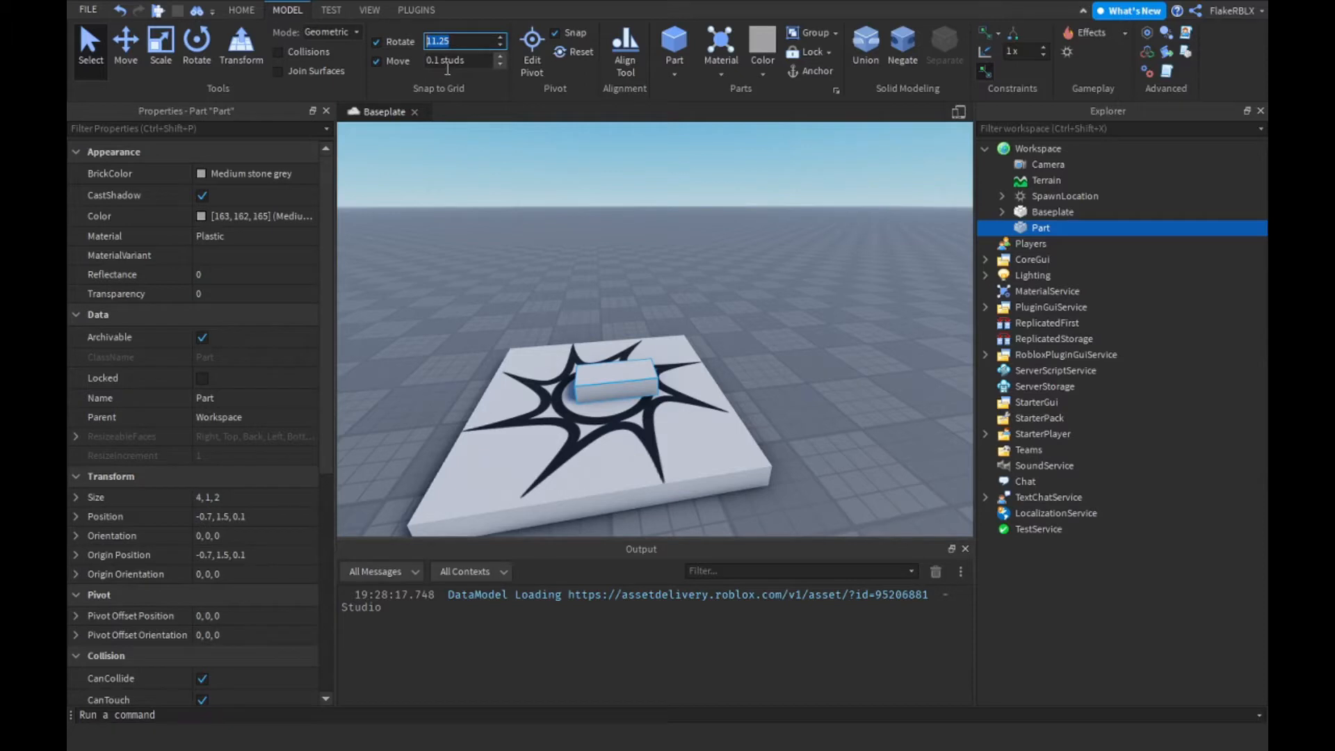
key("w")
right_click_drag(772, 466, 846, 498)
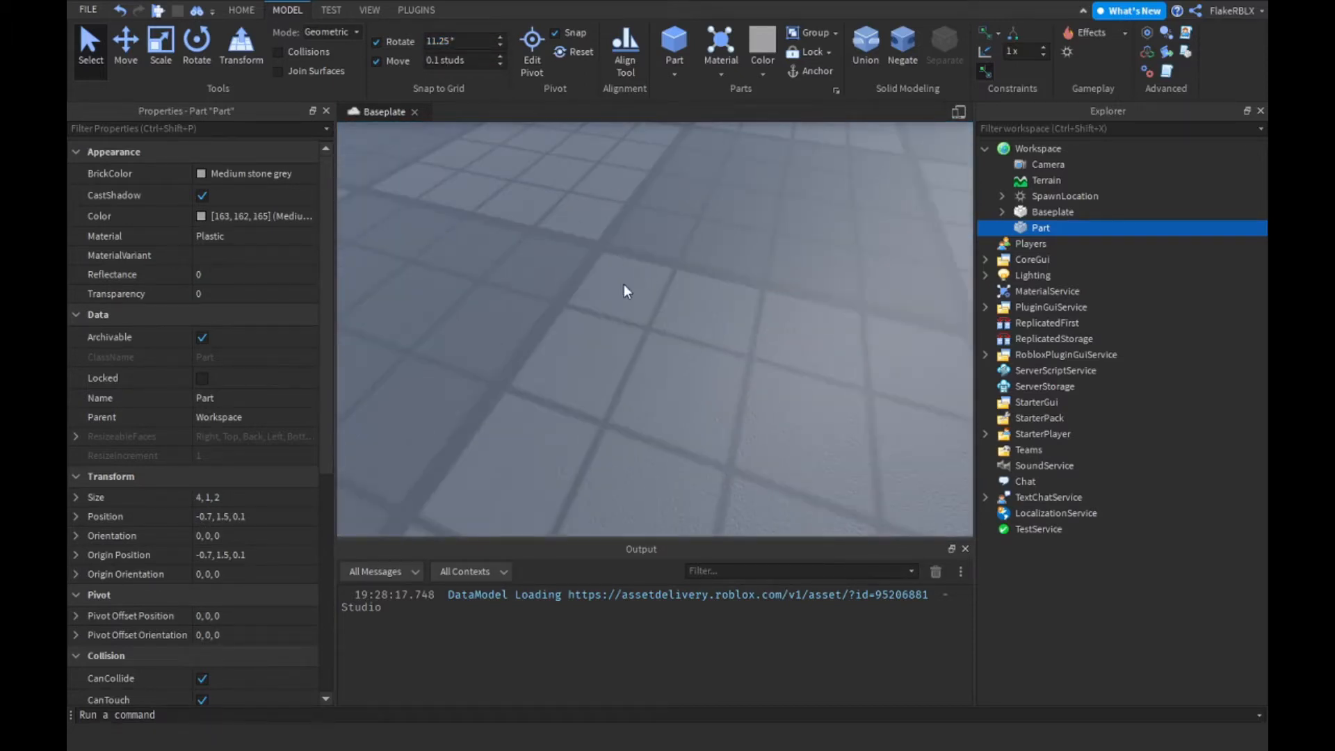
key("s")
right_click_drag(716, 287, 694, 299)
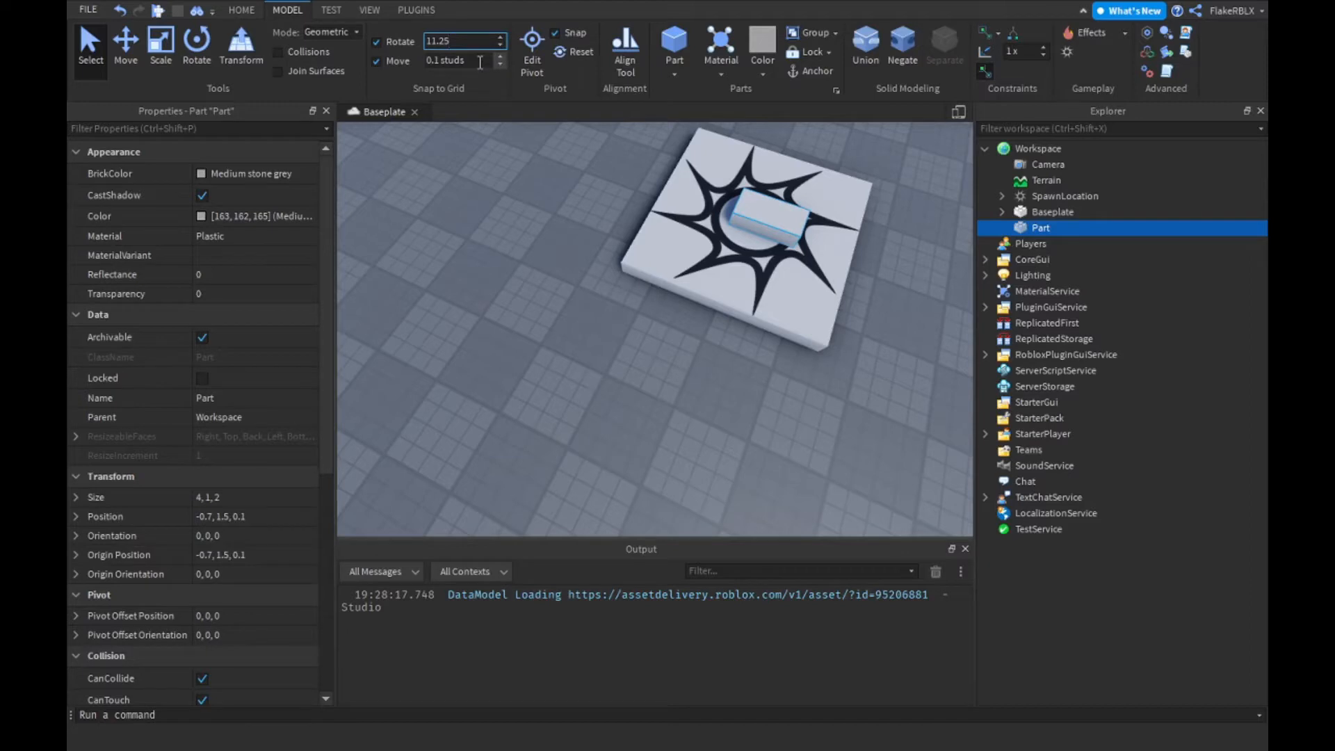
left_click(519, 296)
right_click_drag(565, 367, 576, 359)
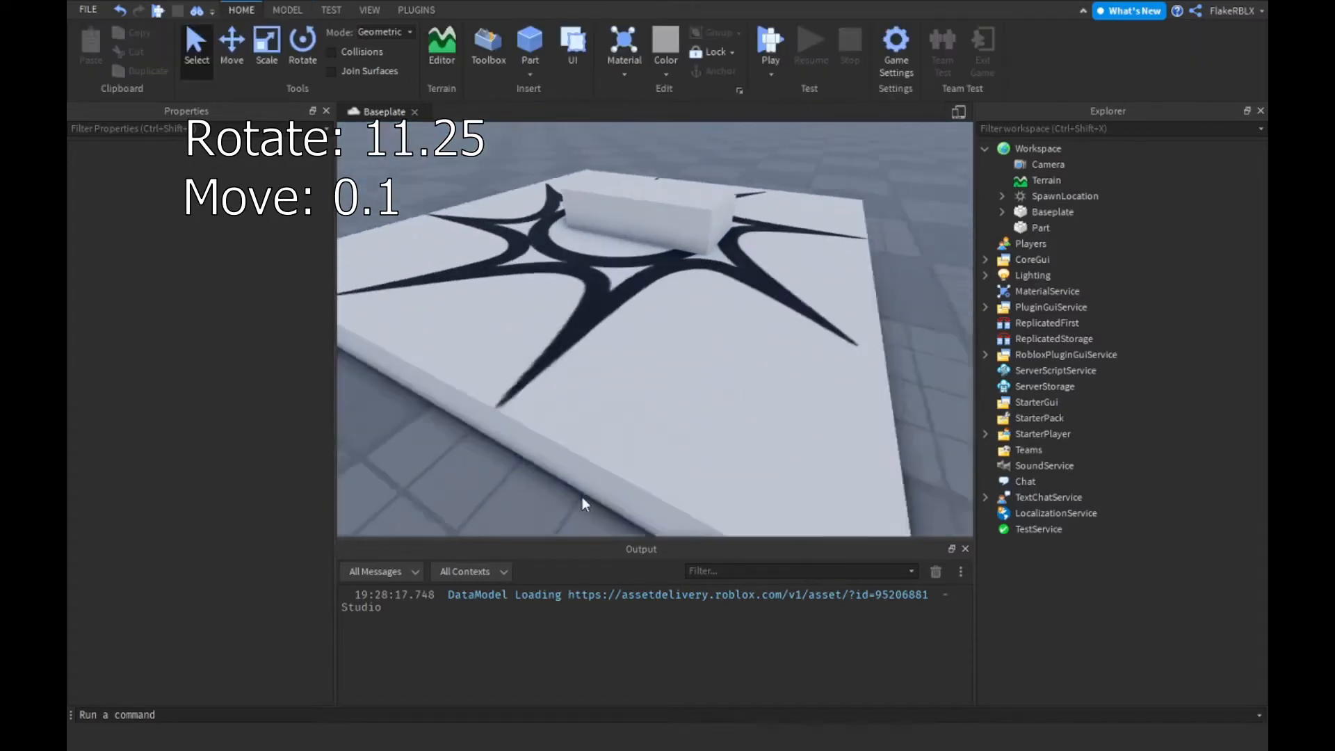
right_click_drag(582, 497, 582, 503)
scroll(607, 304, "up", 5)
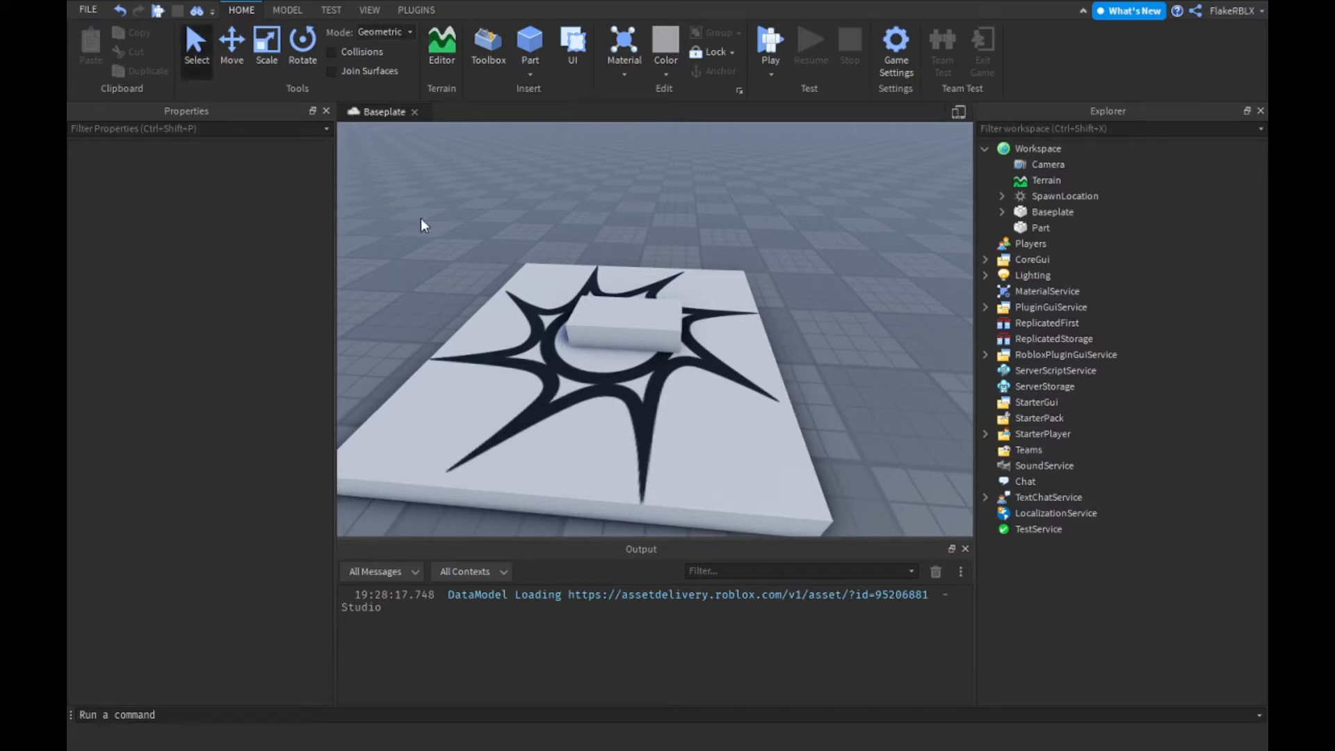
Select the part on the spawn location and move it to about position 3, 3, -0.2.
left_click(645, 337)
right_click_drag(911, 420, 908, 420)
key("w")
key("s")
key("w")
key("s")
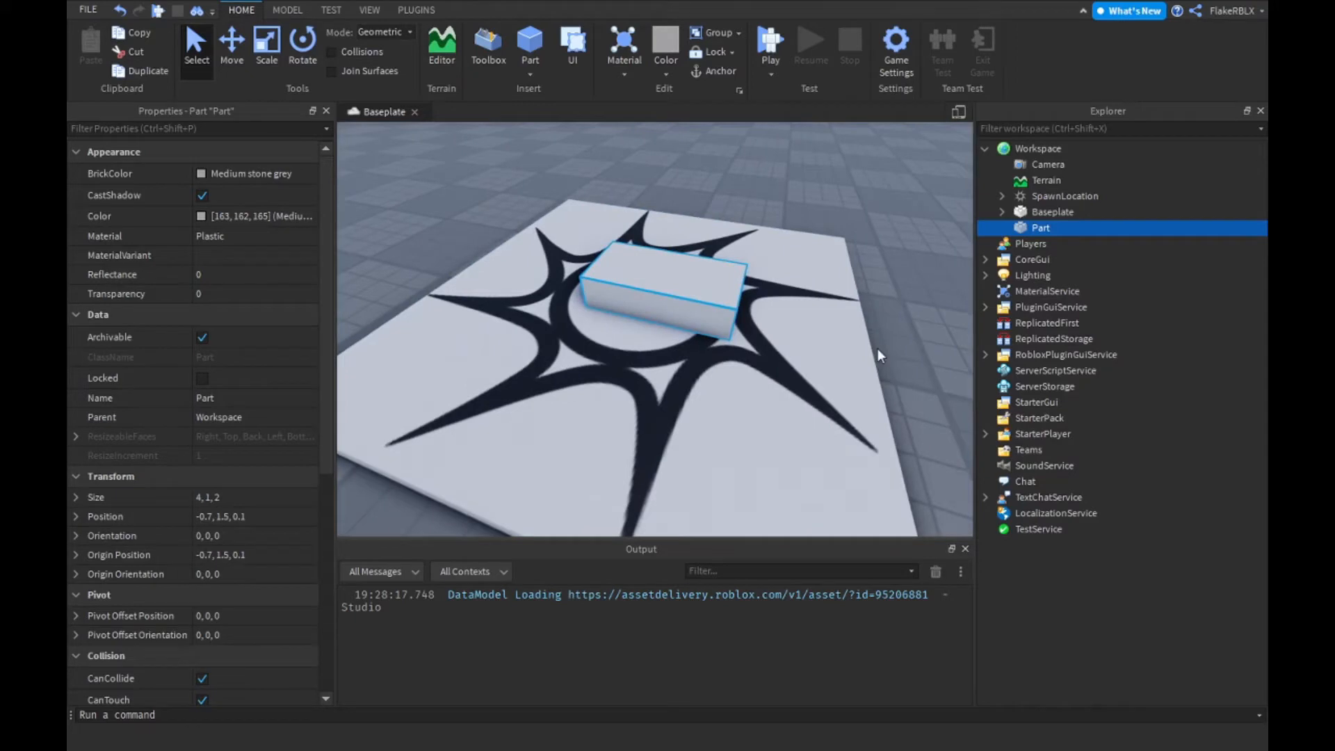
left_click(230, 67)
right_click_drag(815, 430, 816, 436)
scroll(819, 430, "down", 3)
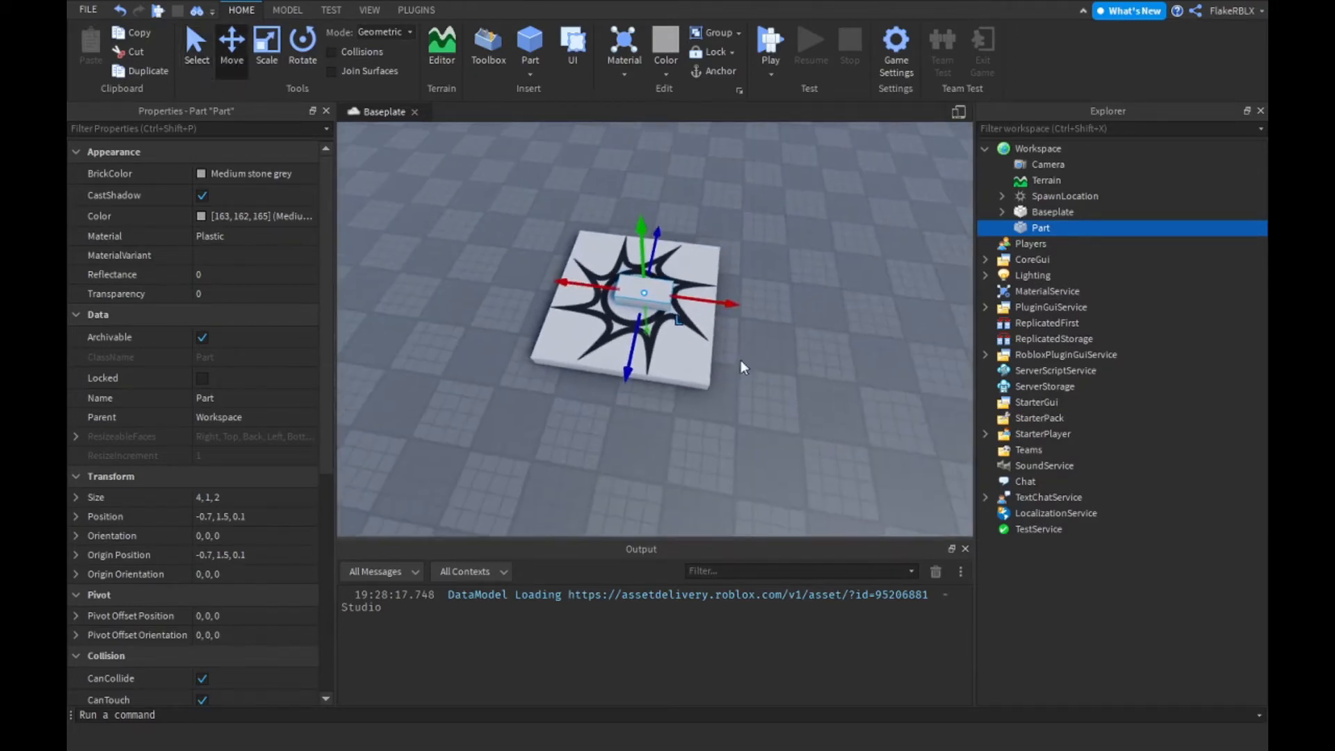
scroll(741, 367, "down", 2)
left_click_drag(697, 310, 603, 335)
mouse_move(601, 260)
left_mouse_down()
mouse_move(583, 184)
mouse_move(607, 255)
left_mouse_up()
scroll(556, 237, "up", 5)
right_click_drag(403, 186, 415, 204)
scroll(415, 203, "up", 3)
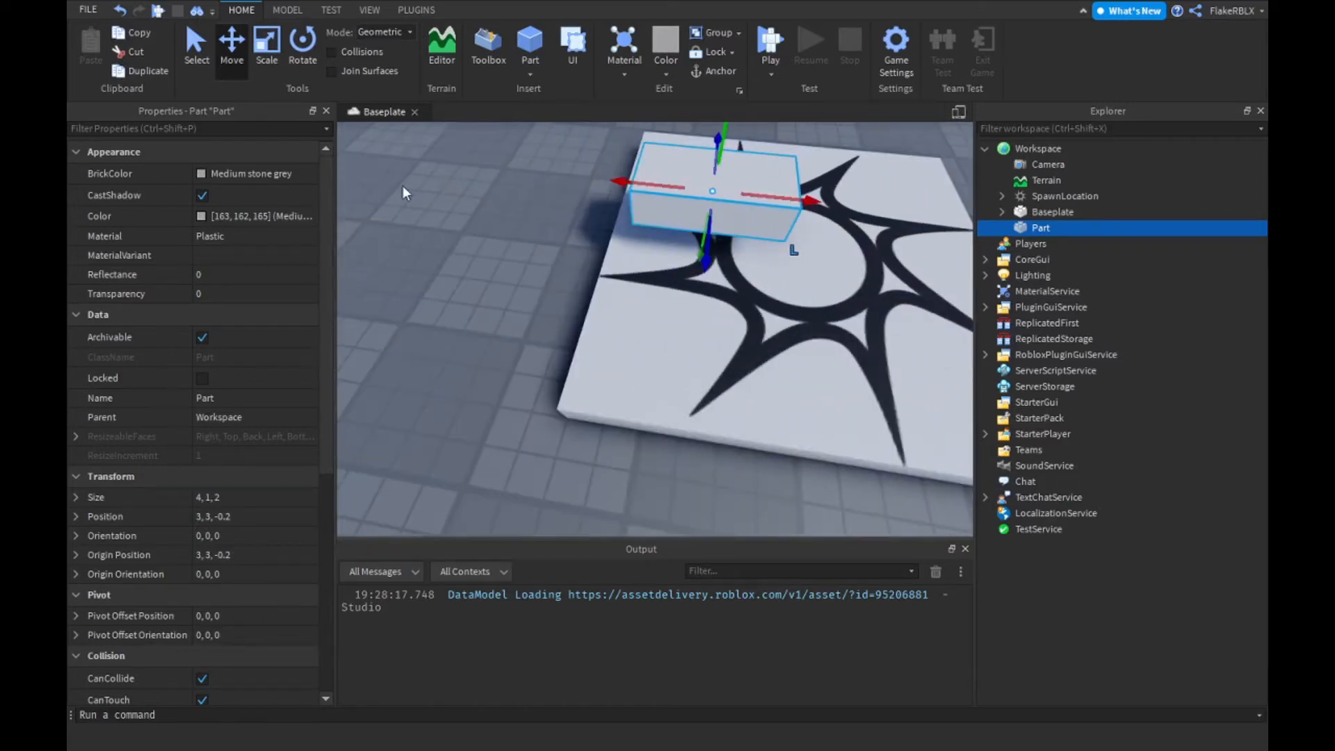
scroll(415, 205, "down", 5)
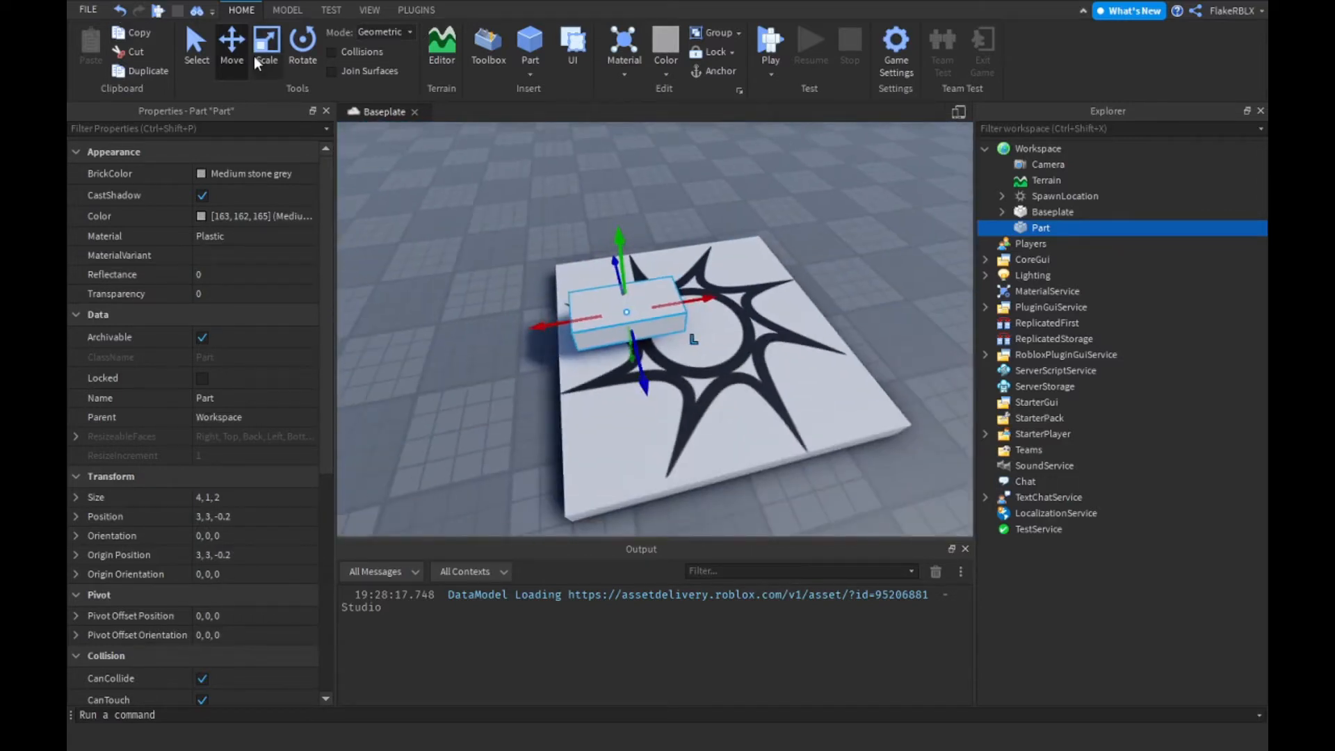
Scale the part along its Z axis to a size of about 4, 1, 7.8.
left_click(277, 62)
right_click_drag(625, 376, 667, 380)
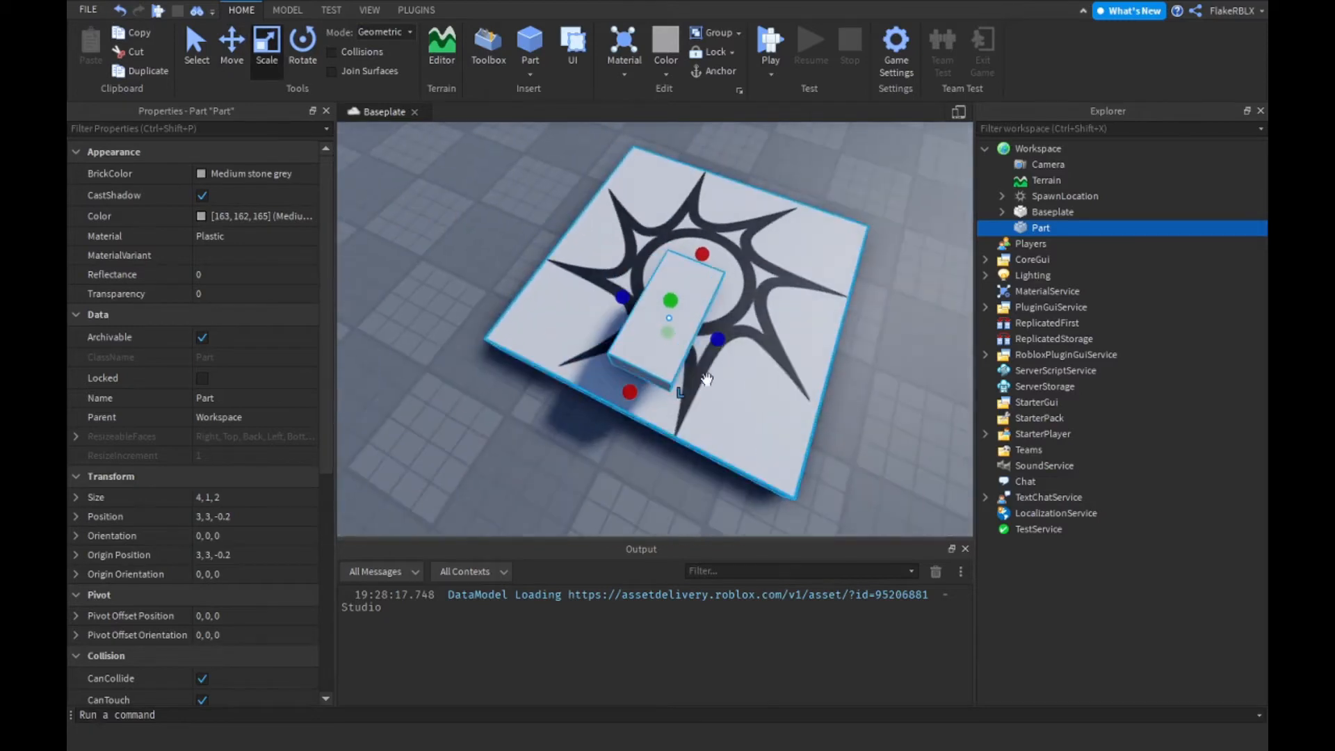
left_click_drag(705, 337, 929, 409)
Place the part on the ground beside the spawn location at about X 9, Z 1.1 and stretch its height to about 26.6 studs.
left_click_drag(767, 347, 806, 153)
scroll(782, 257, "down", 3)
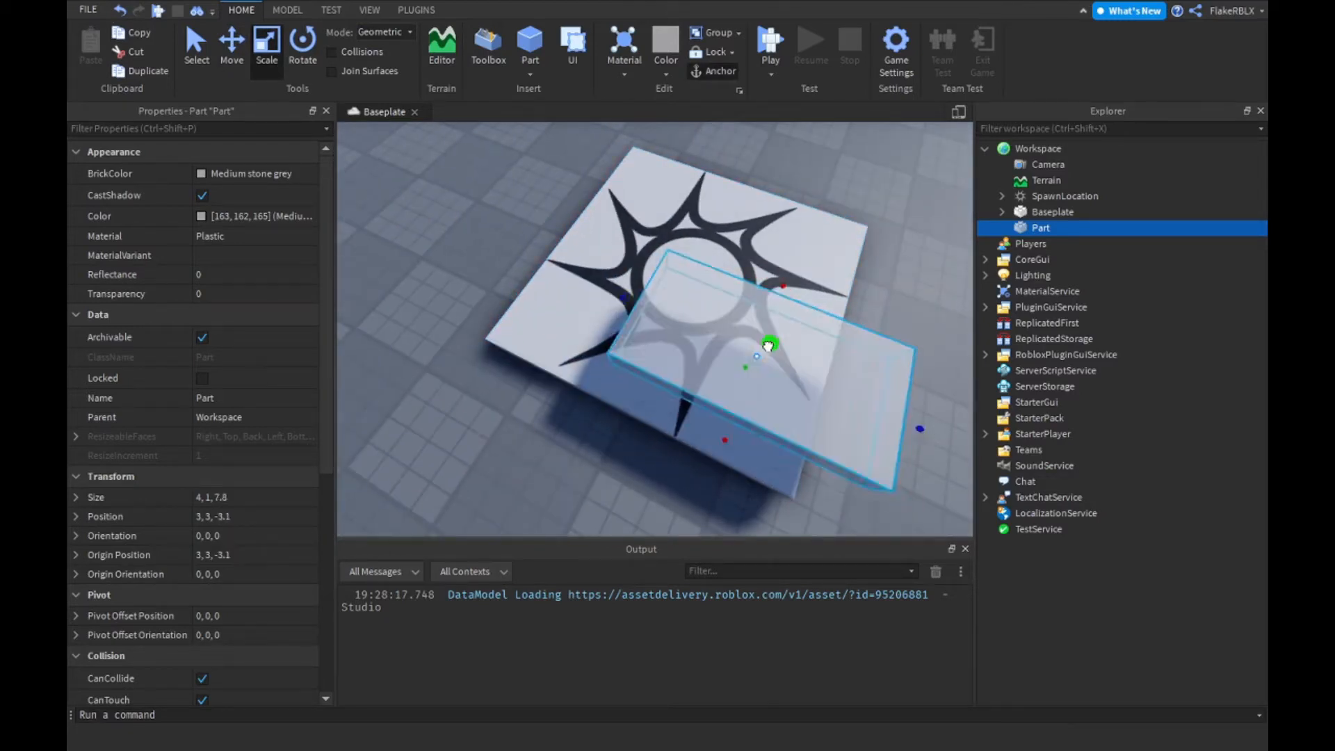
scroll(799, 299, "down", 4)
right_click_drag(799, 298, 731, 296)
mouse_move(723, 362)
left_mouse_down()
mouse_move(742, 293)
mouse_move(705, 382)
mouse_move(705, 348)
left_mouse_up()
scroll(742, 296, "down", 3)
right_click_drag(704, 355, 704, 347)
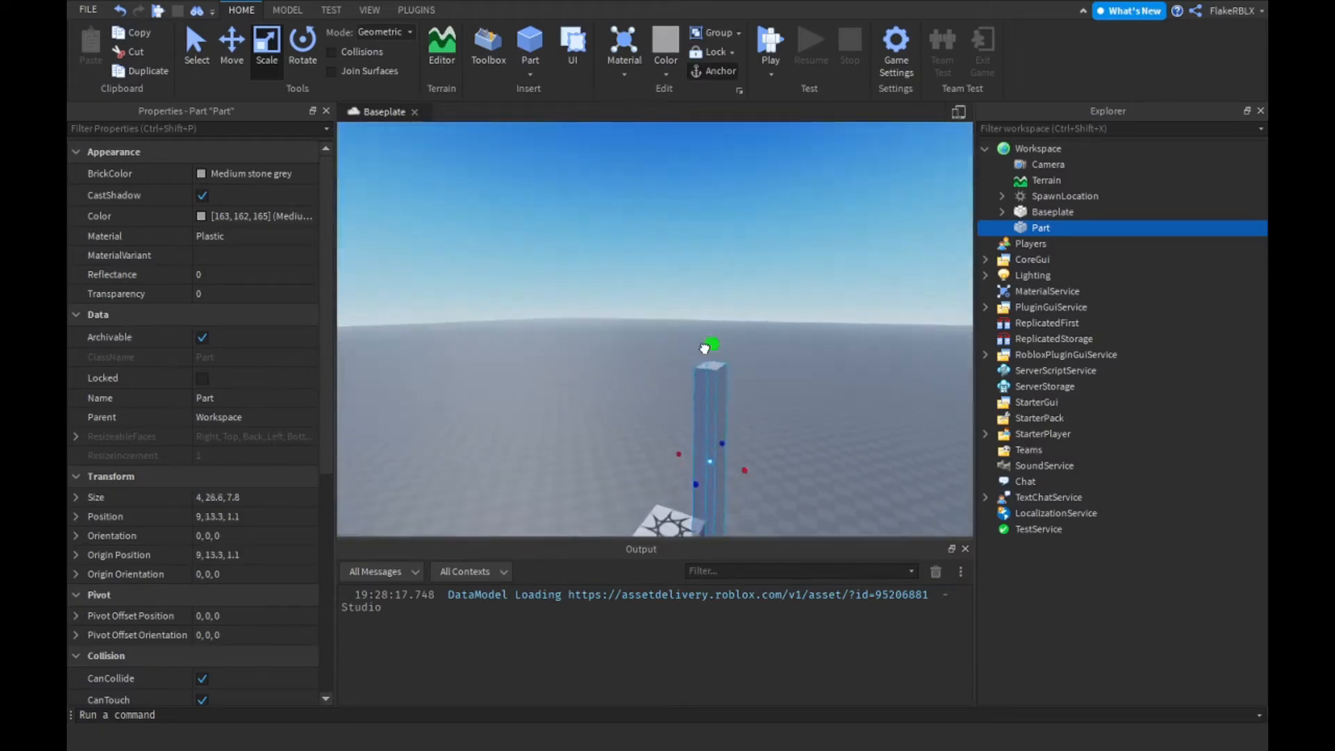
Shrink the part's height to 0.1 studs so it becomes a thin slab on the ground.
left_click_drag(704, 347, 705, 349)
right_click_drag(704, 348, 699, 368)
left_click_drag(651, 298, 646, 330)
right_click_drag(647, 329, 646, 330)
left_click_drag(646, 330, 646, 322)
right_click_drag(647, 330, 647, 322)
left_click_drag(647, 322, 653, 380)
right_click_drag(646, 322, 648, 324)
left_click_drag(653, 380, 654, 377)
Scale the thin slab beside the spawn location upward to a height of about 5.2 studs.
scroll(716, 415, "up", 5)
right_click_drag(715, 418, 715, 417)
scroll(715, 417, "down", 4)
scroll(715, 417, "up", 4)
scroll(715, 417, "up", 4)
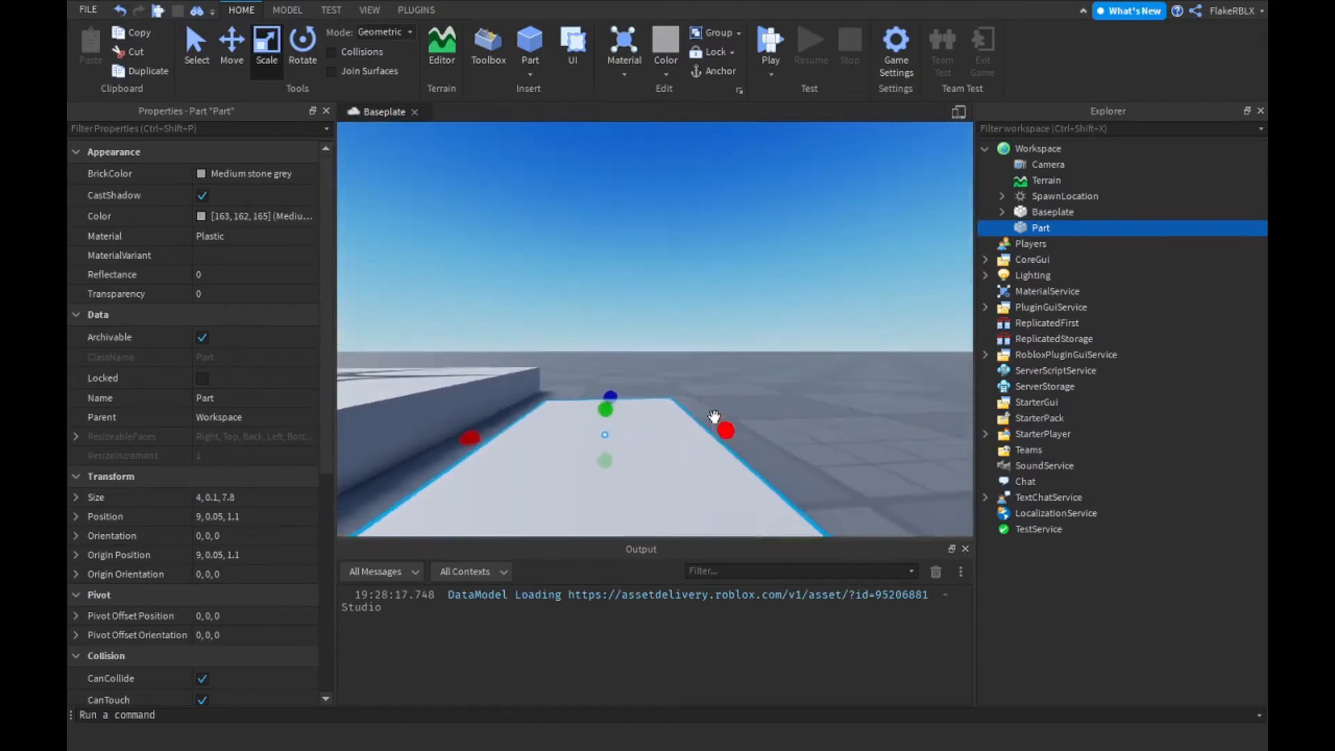
scroll(715, 418, "down", 3)
scroll(637, 278, "up", 4)
right_click_drag(637, 278, 637, 279)
scroll(637, 278, "down", 4)
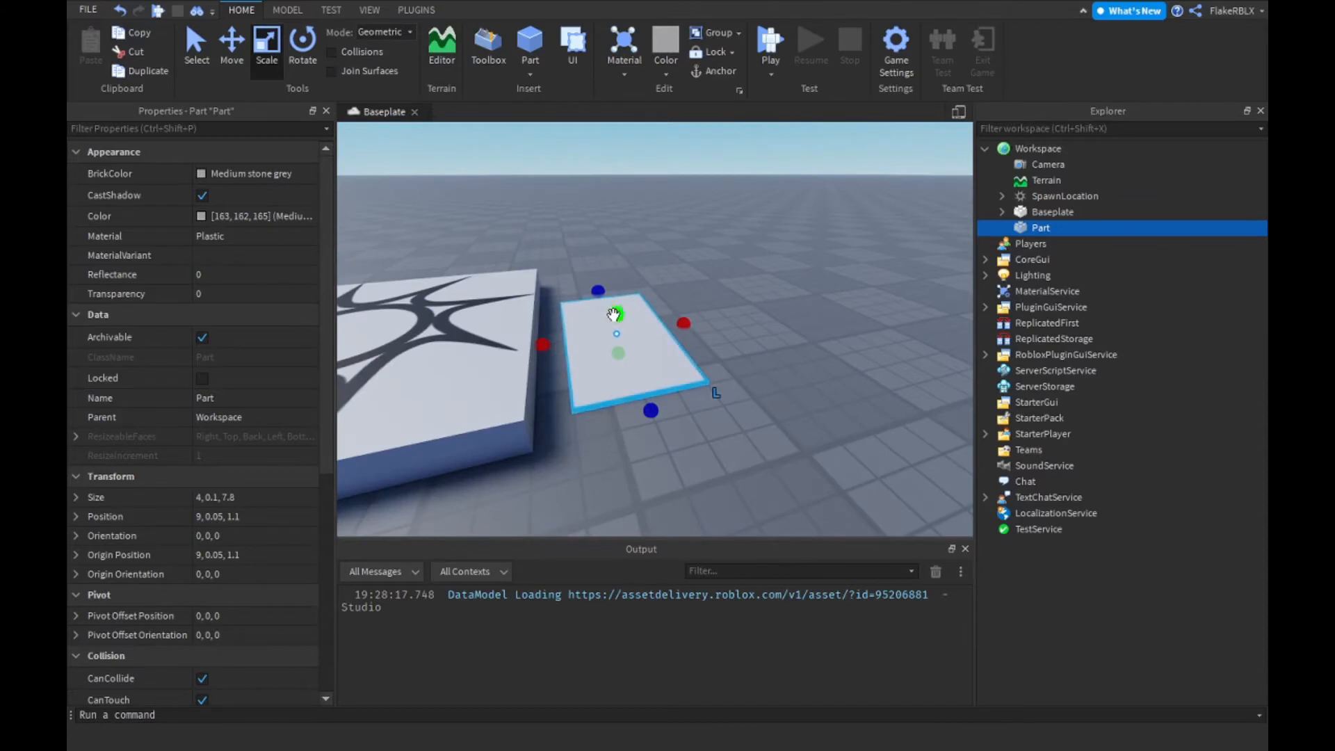
left_click_drag(614, 314, 668, 163)
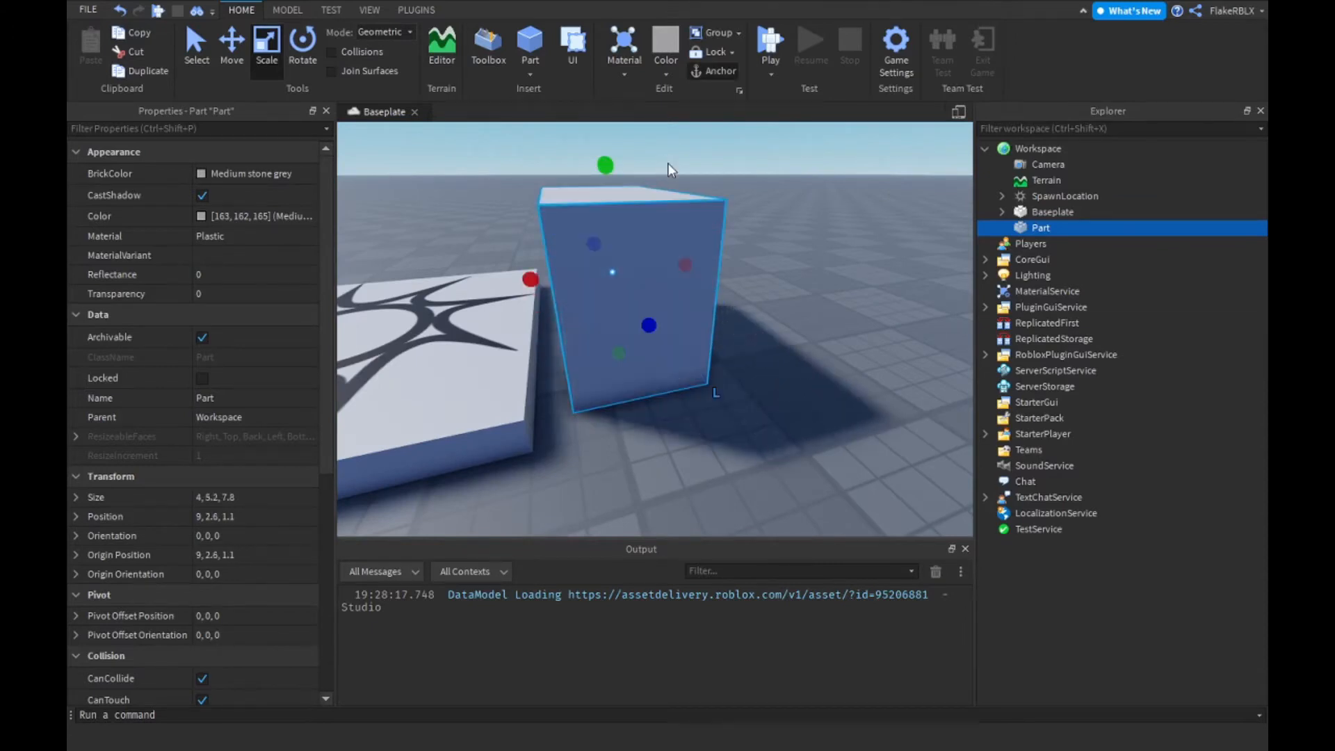
Rotate the block to orientation 0, 180, 180 and shift it away from the spawn location to about 14.6, 2.6, -1.2.
key("a")
key("s")
key("a")
right_click_drag(656, 378, 656, 377)
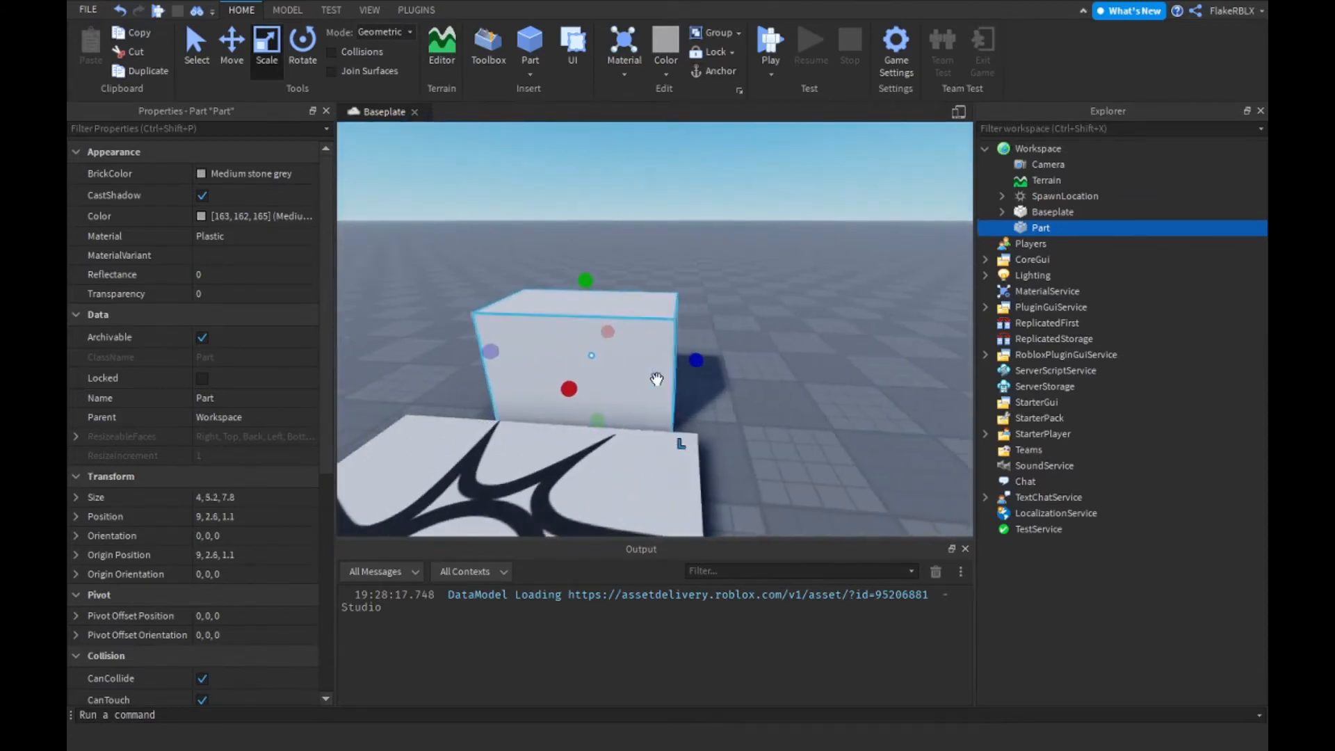
key("a")
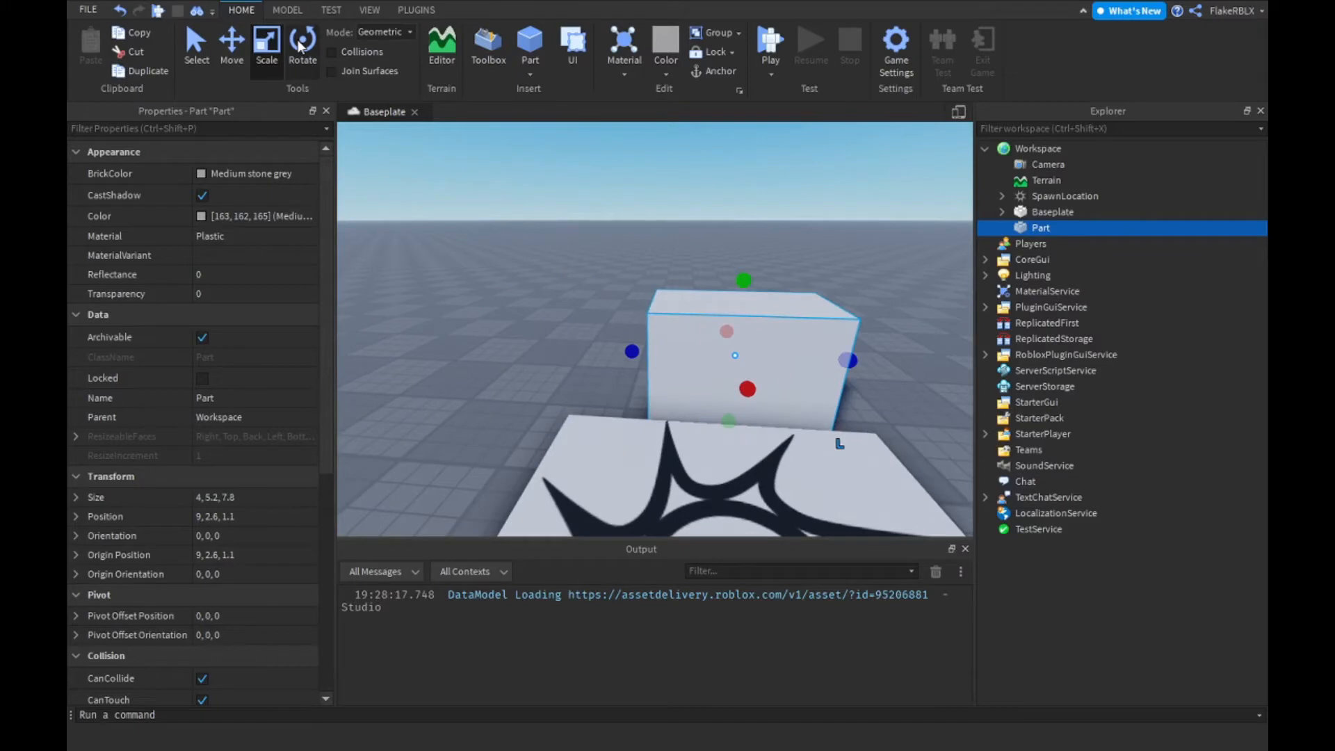
left_click(302, 46)
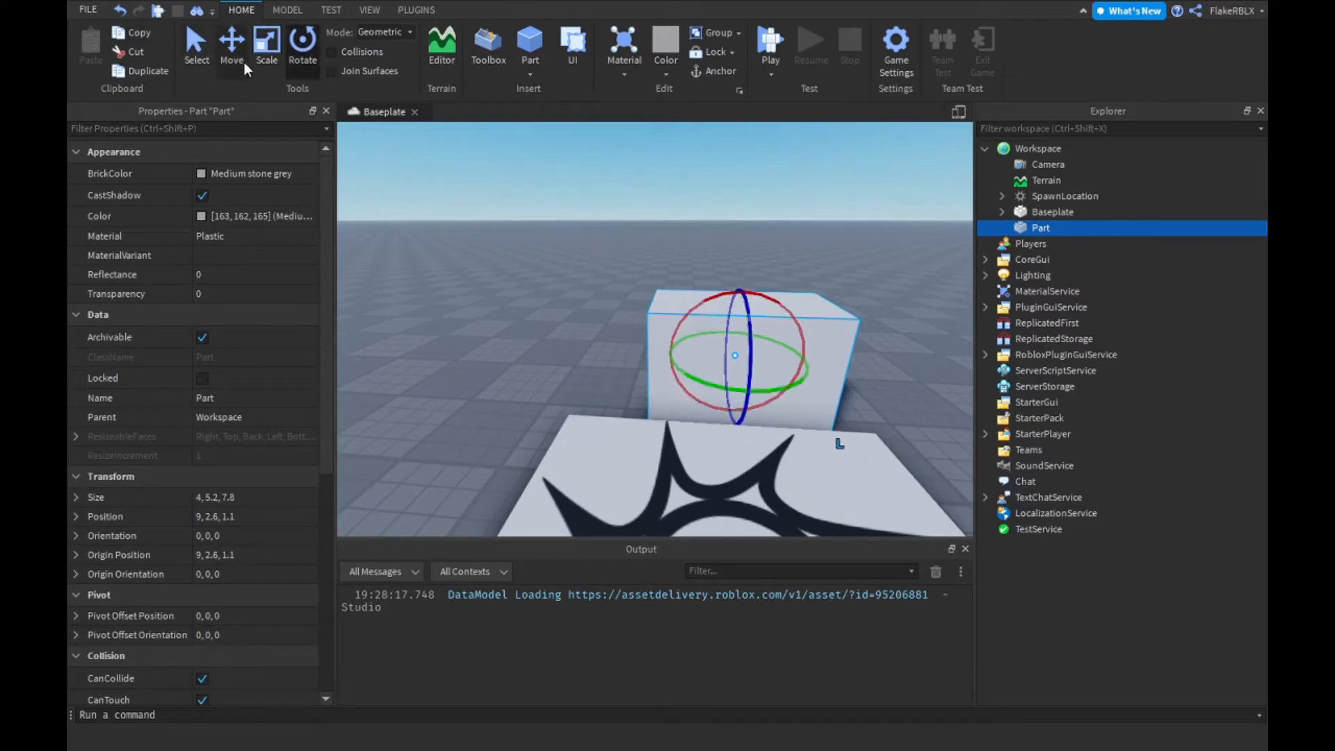
left_click_drag(763, 295, 713, 412)
left_click_drag(701, 408, 679, 329)
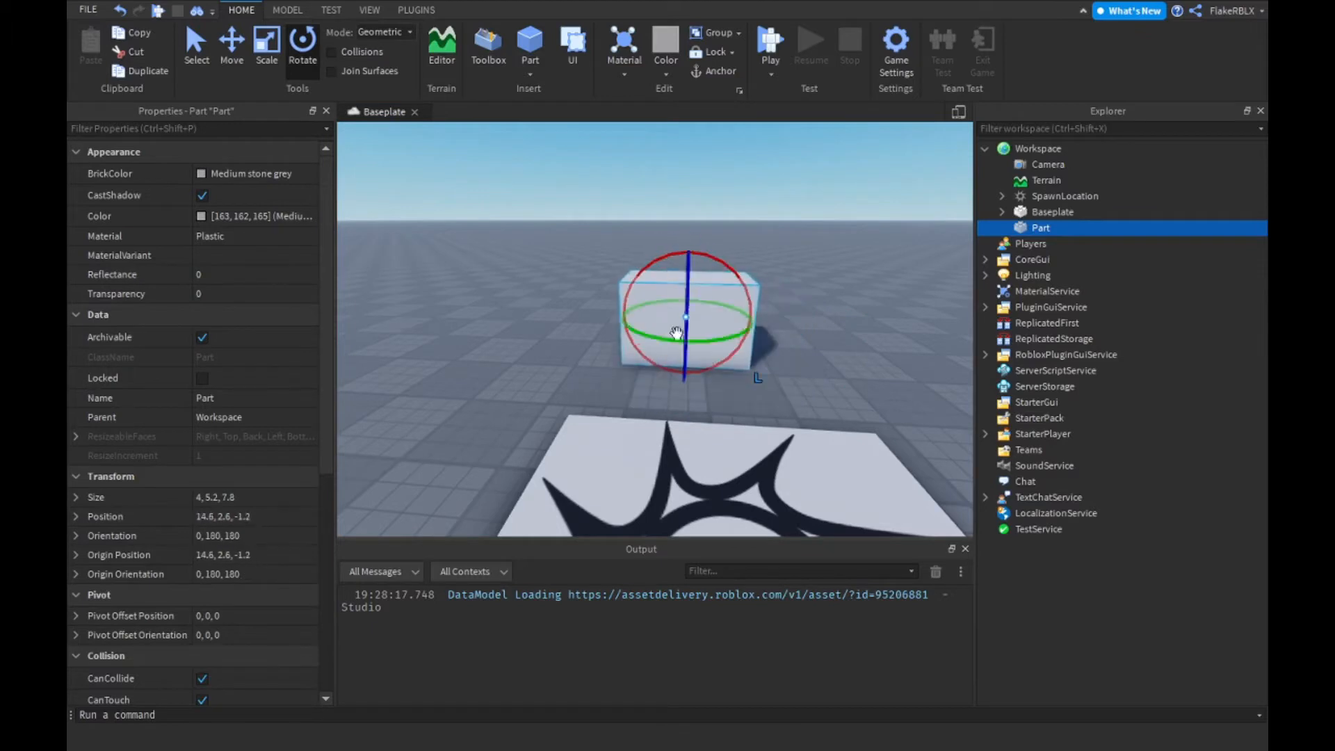
Examine the rotated block from several angles and clear its selection.
key("d")
key("w")
right_click_drag(745, 270, 716, 266)
mouse_move(559, 266)
left_mouse_down()
mouse_move(471, 447)
mouse_move(605, 399)
mouse_move(531, 355)
mouse_move(558, 342)
mouse_move(531, 263)
mouse_move(566, 274)
mouse_move(552, 262)
mouse_move(552, 275)
left_mouse_up()
key("w")
key("d")
mouse_move(767, 357)
right_mouse_down()
mouse_move(745, 345)
mouse_move(783, 324)
right_mouse_up()
key("d")
key("s")
key("w")
key("s")
left_click(766, 343)
key("w")
key("d")
key("w")
key("s")
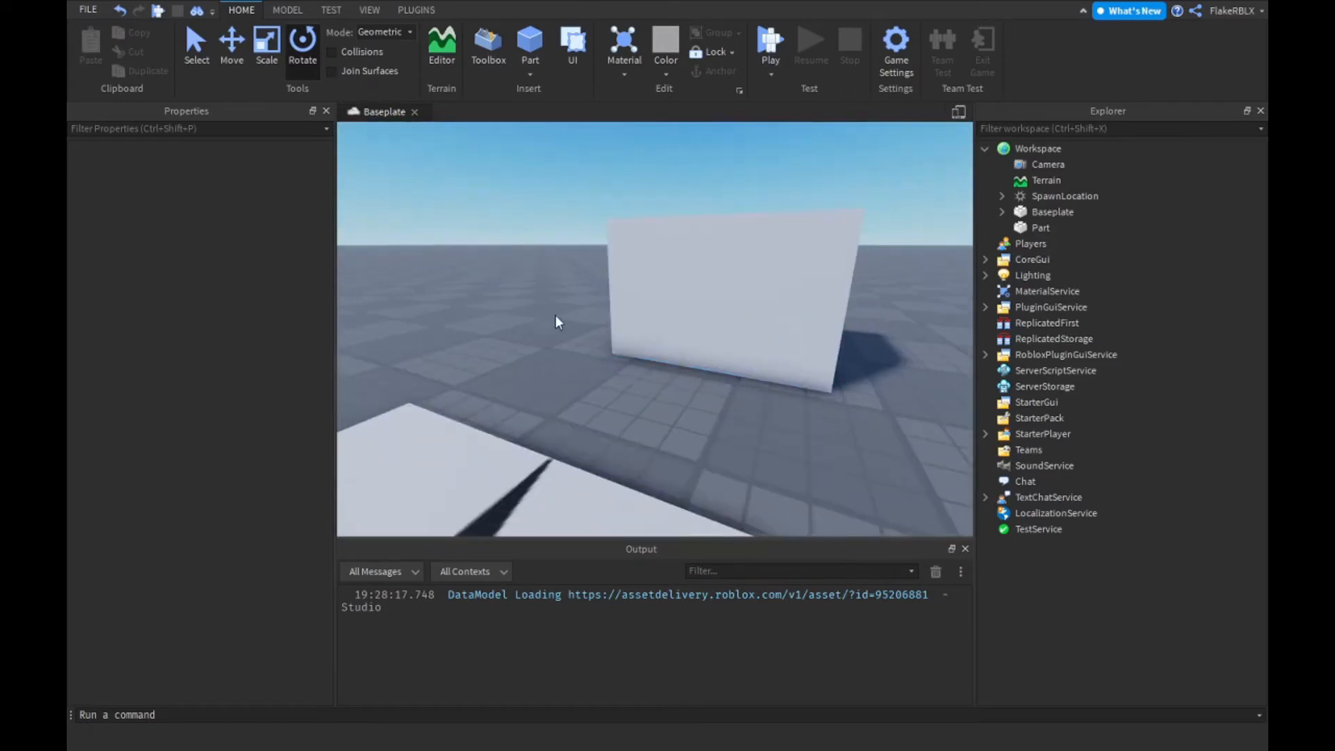
Select the rotated block beside the spawn location again with the Rotate tool active.
left_click(685, 289)
left_click(670, 424)
right_click_drag(670, 424, 670, 420)
key("w")
key("s")
key("w")
key("s")
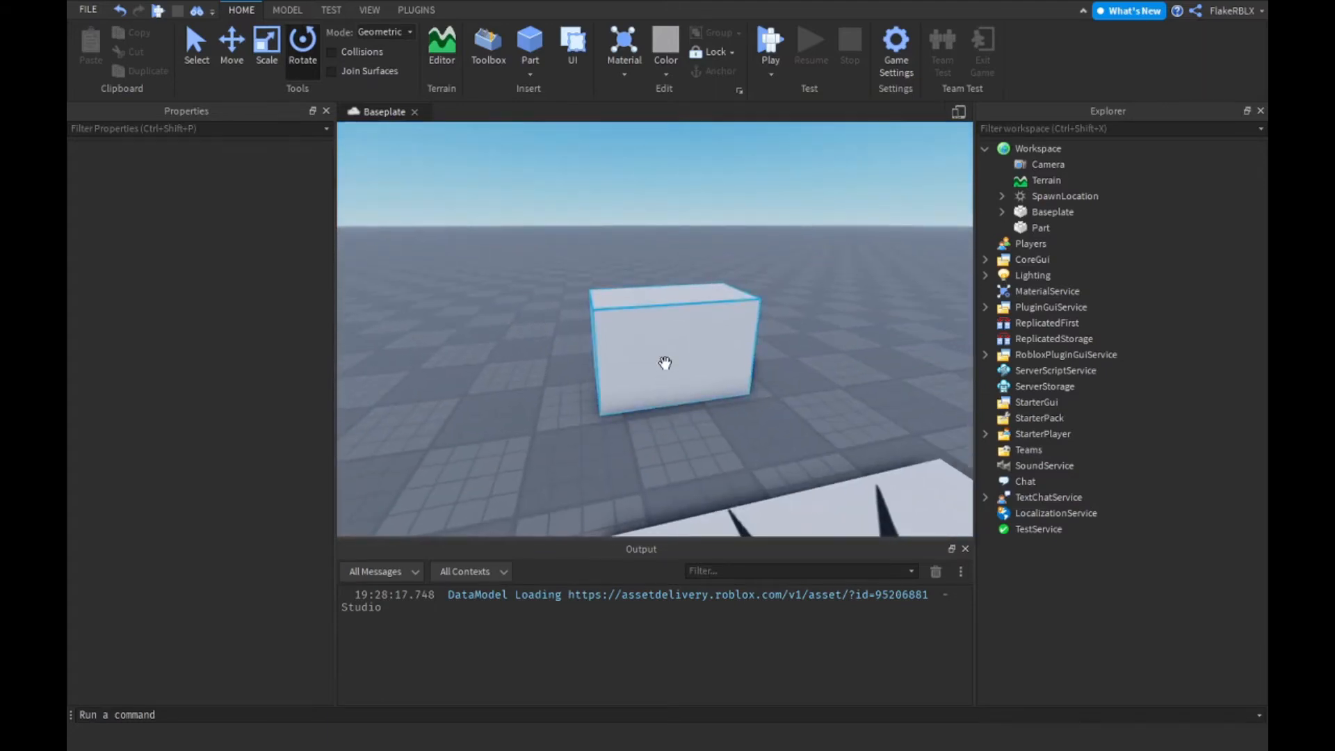
key("s")
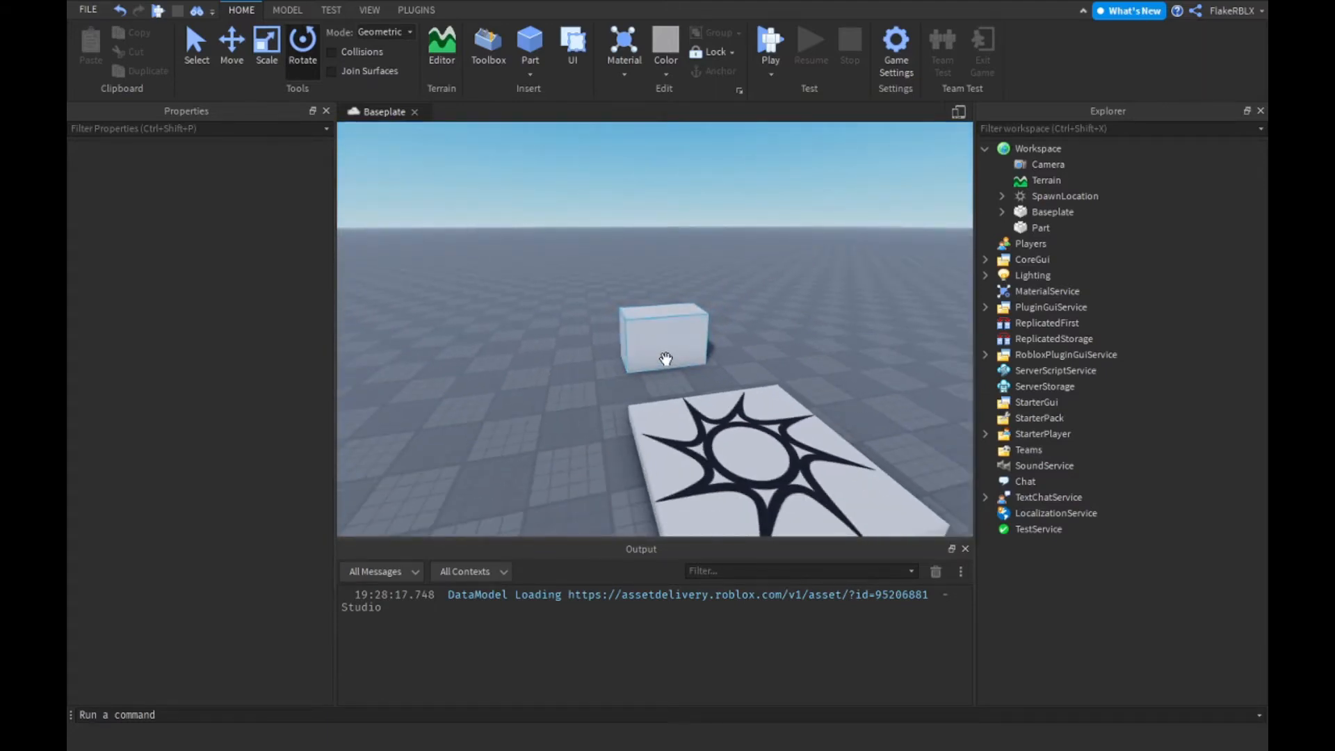
left_click(665, 358)
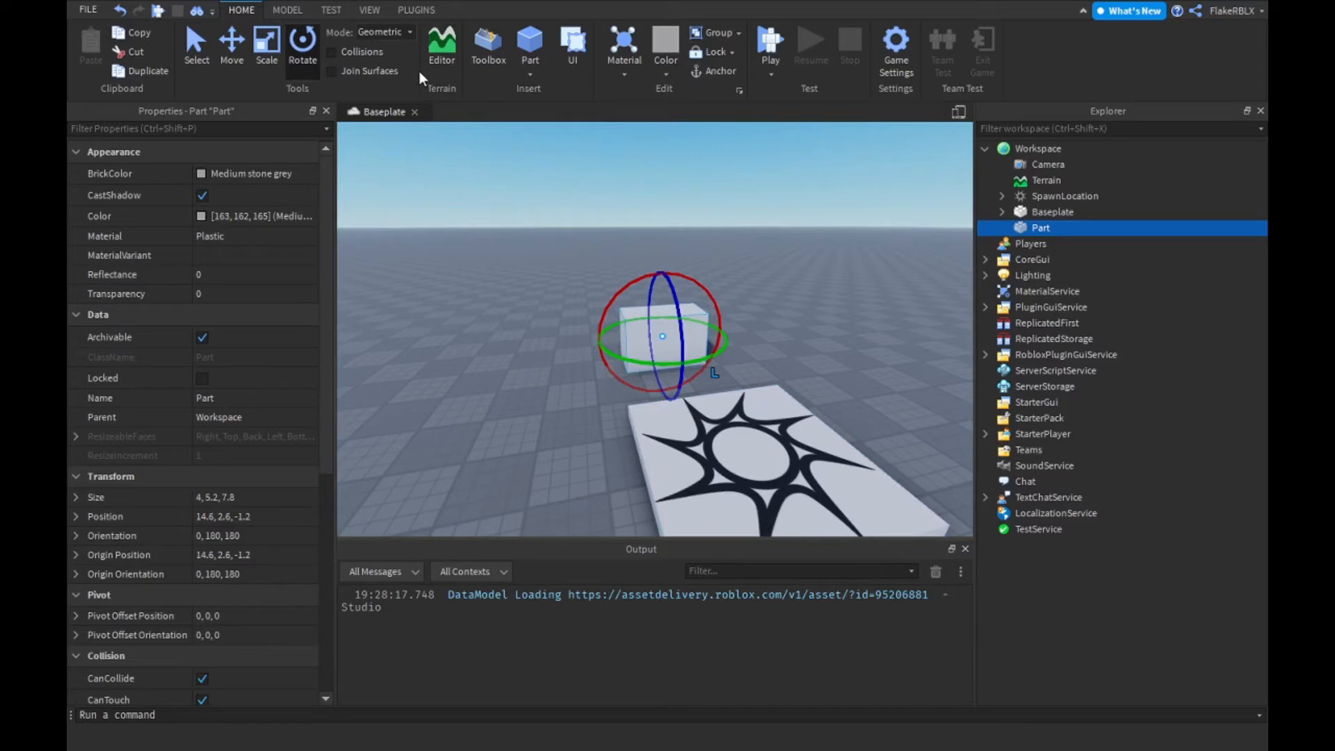
Look through the selected block's properties, from appearance and data down to transform and collision.
left_click(378, 5)
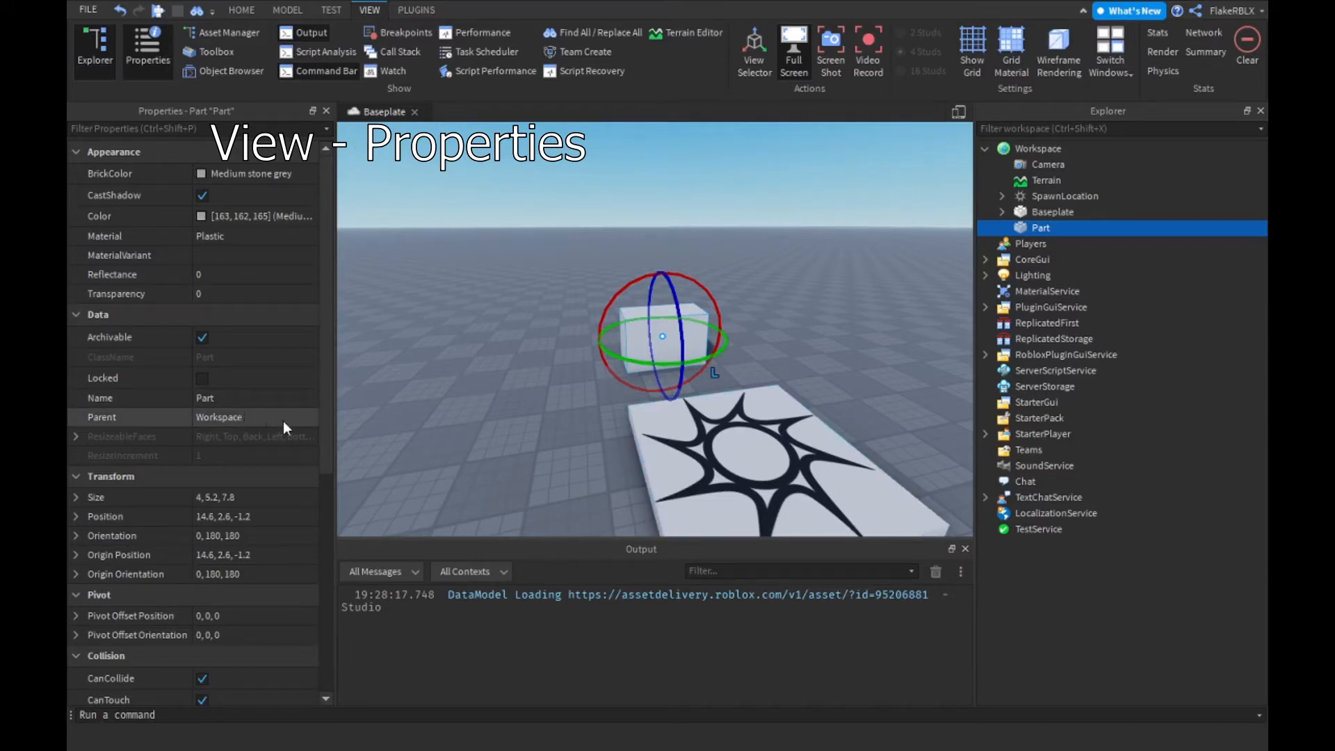
scroll(283, 454, "down", 3)
scroll(281, 445, "up", 3)
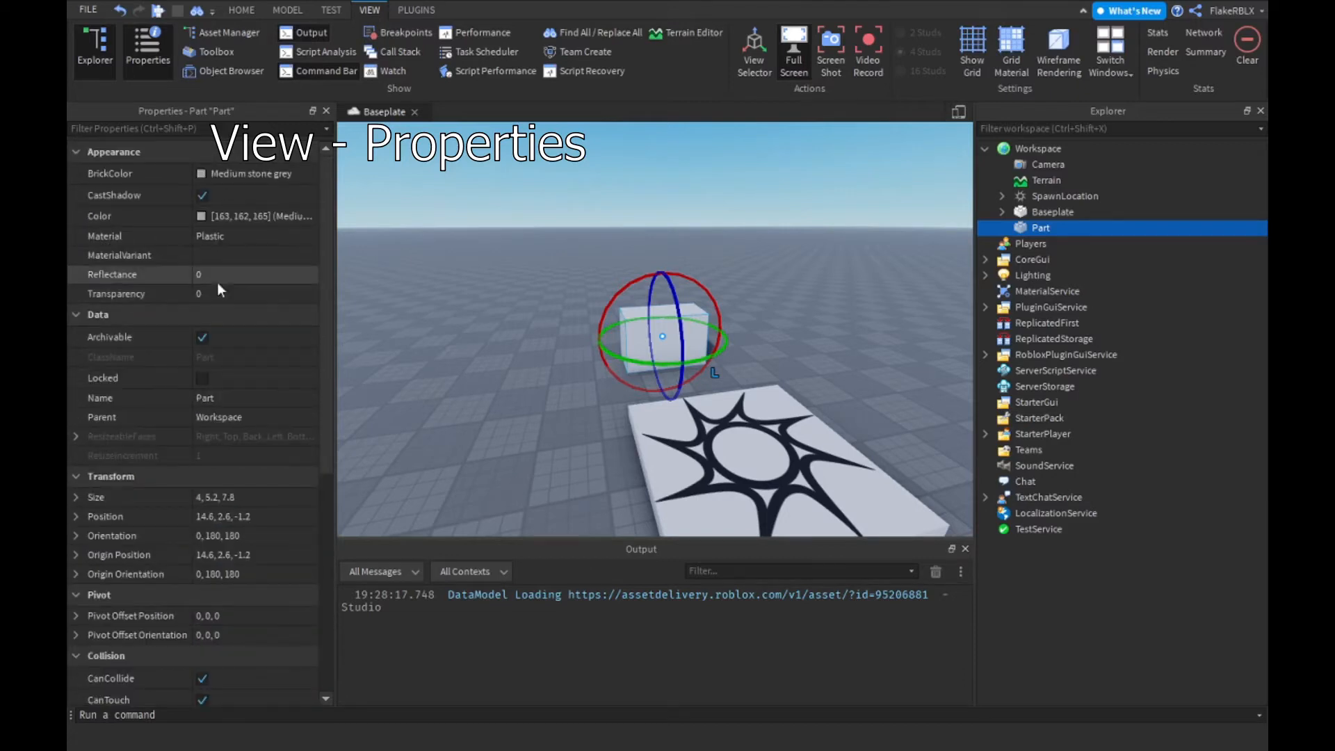
scroll(410, 379, "up", 3)
right_click_drag(555, 417, 556, 417)
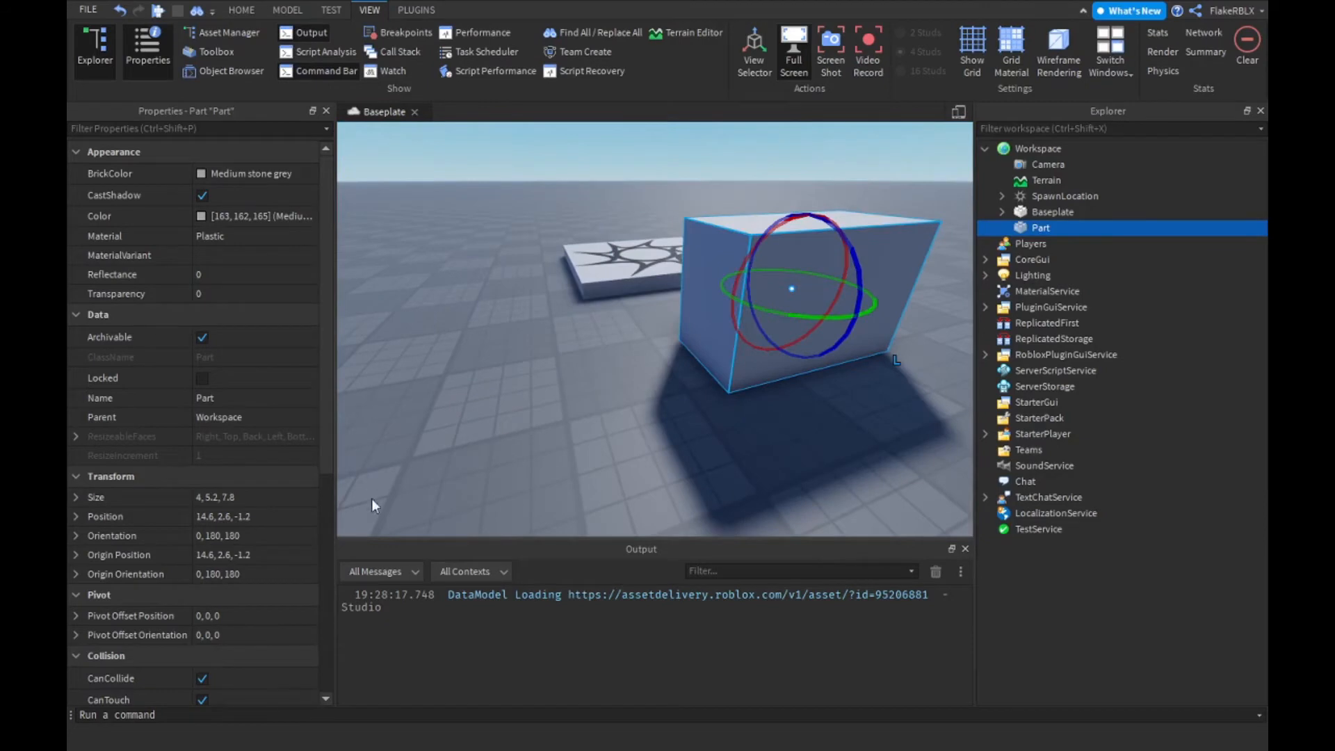
scroll(203, 507, "down", 5)
scroll(199, 487, "up", 5)
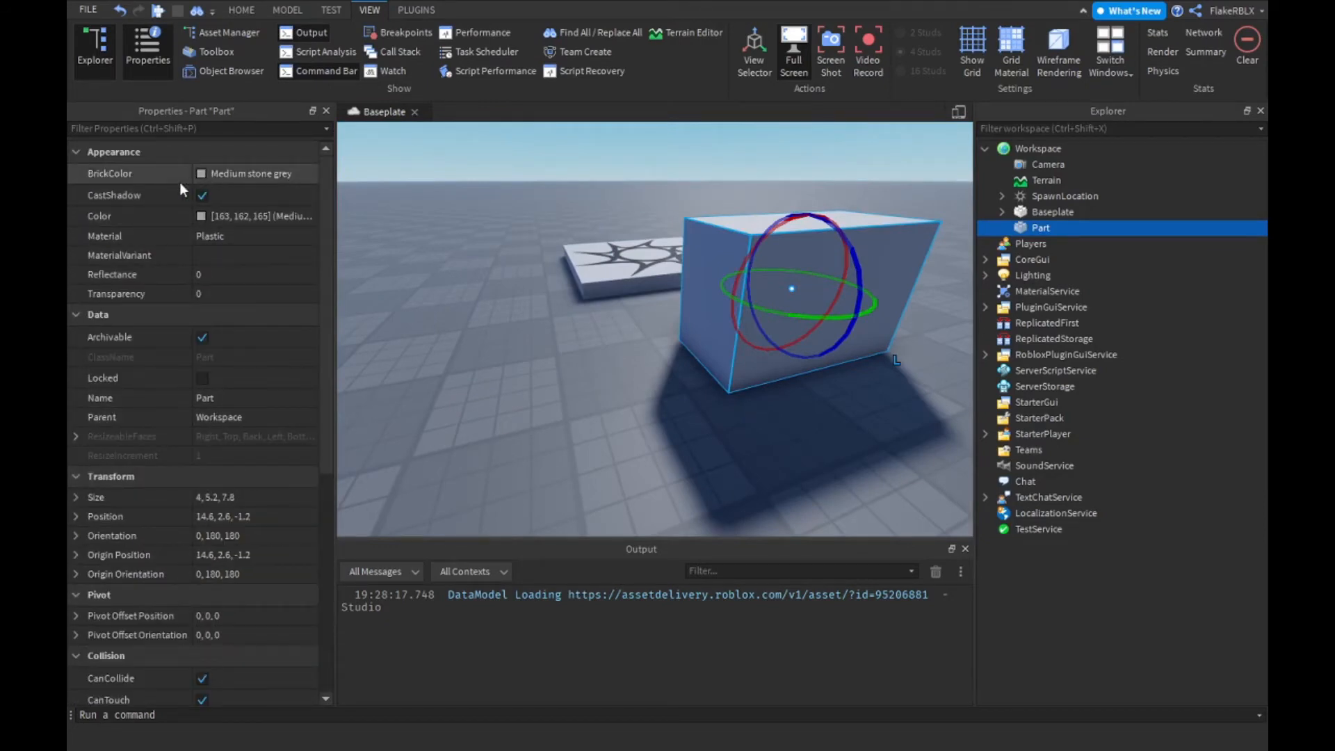
Set the block's BrickColor to Hot pink and view the recoloured block from several angles.
left_click(197, 171)
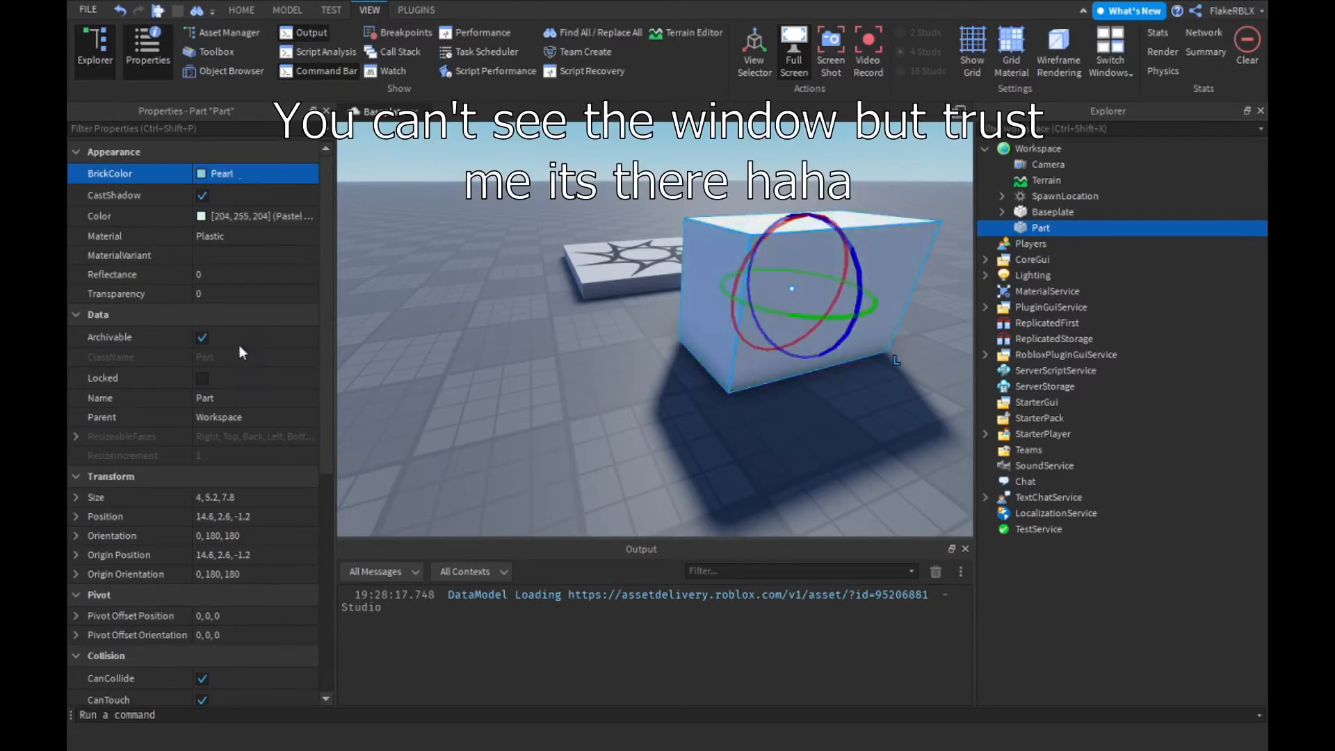
left_click(327, 304)
right_click_drag(786, 410, 786, 410)
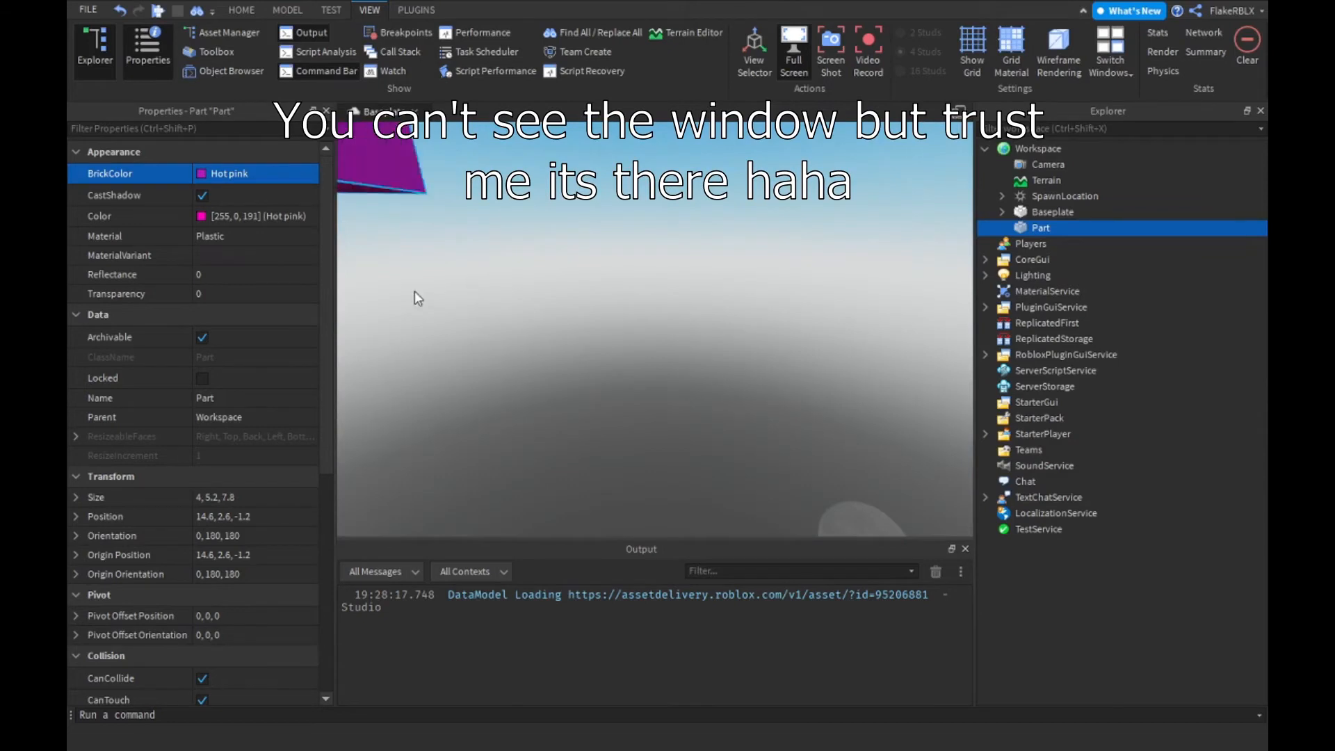
scroll(421, 296, "down", 5)
right_click_drag(619, 362, 619, 365)
scroll(618, 364, "up", 3)
scroll(619, 364, "down", 2)
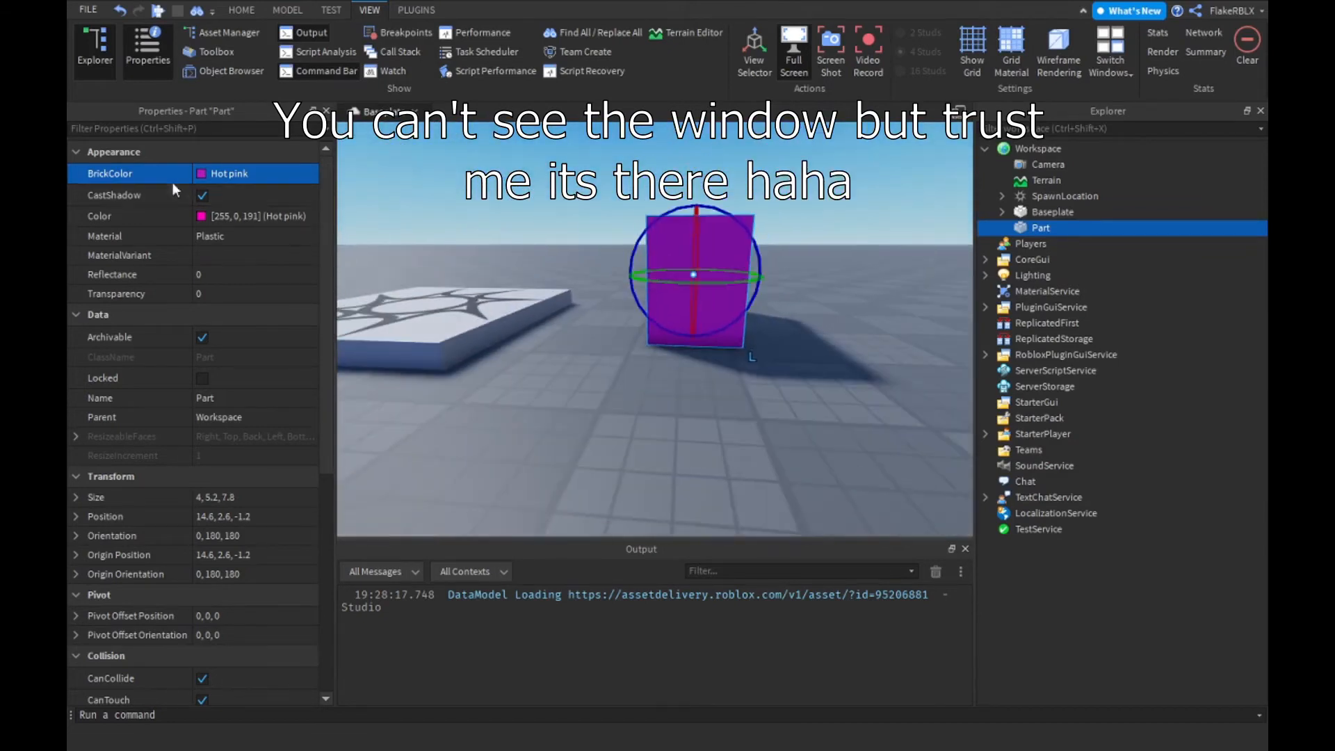
Set the block's Color to the dark green 40, 130, 35.
left_click(203, 221)
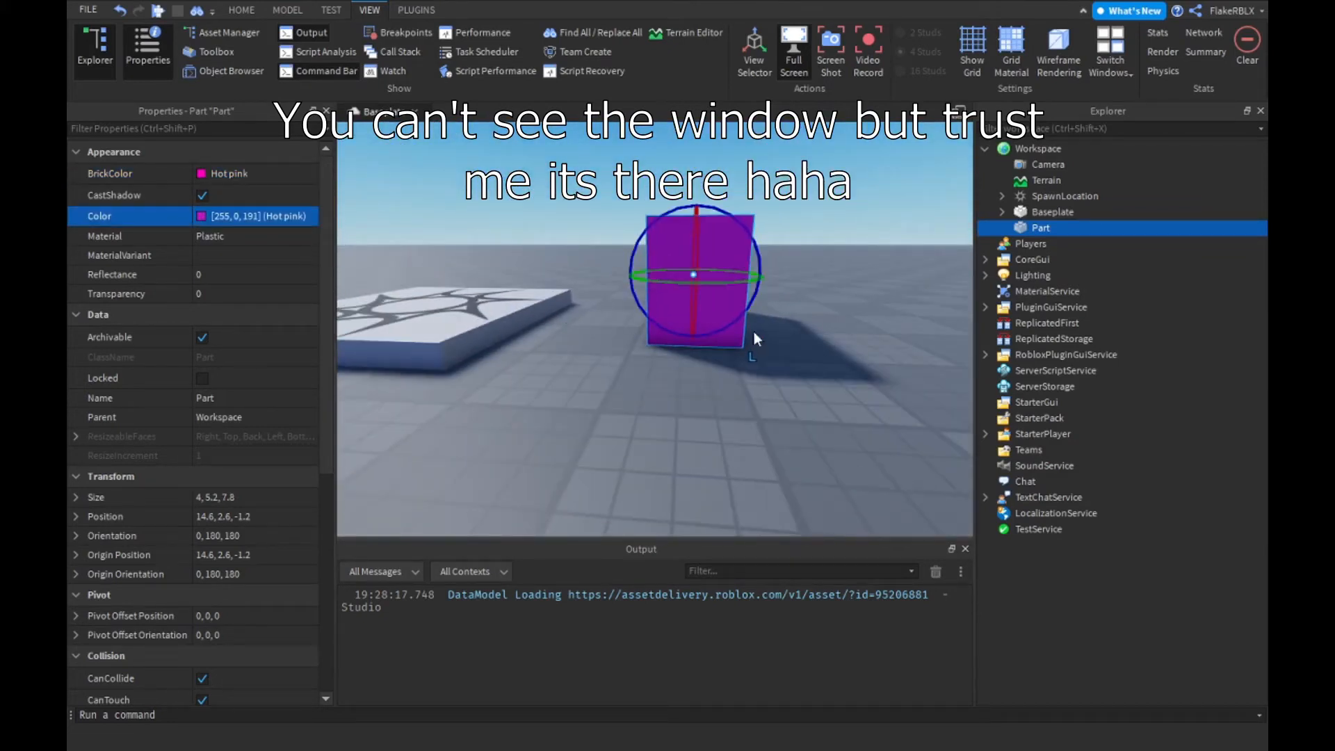
left_click(774, 276)
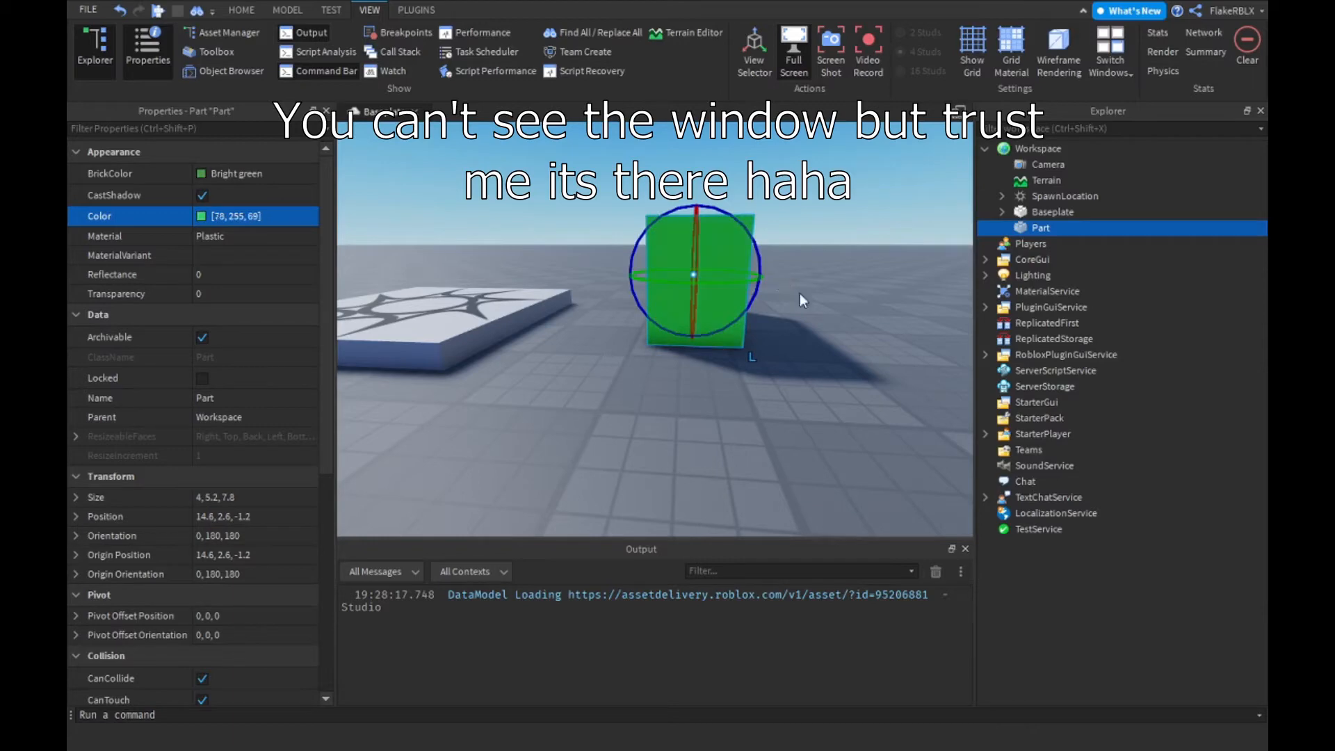
left_click(855, 312)
right_click_drag(712, 411, 712, 411)
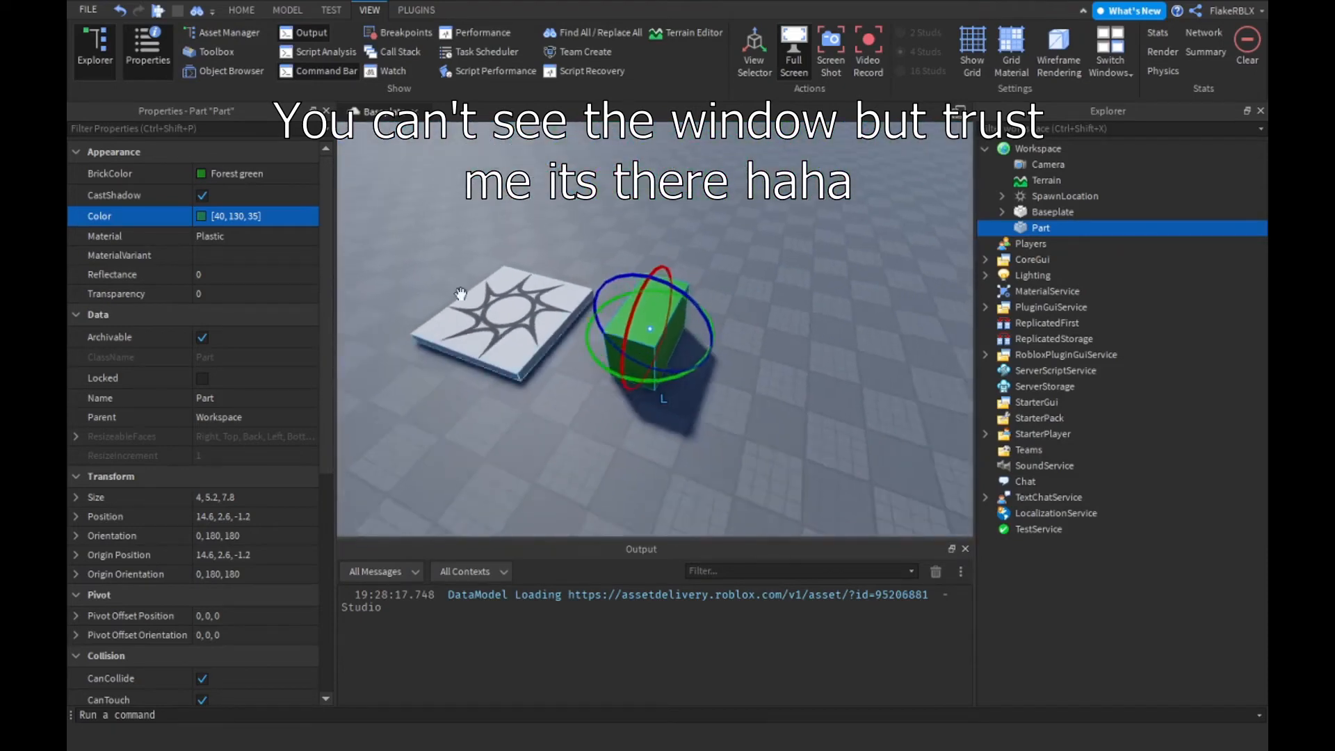
key("w")
Change the green block's material to ForceField and inspect it from around the block.
left_click(275, 242)
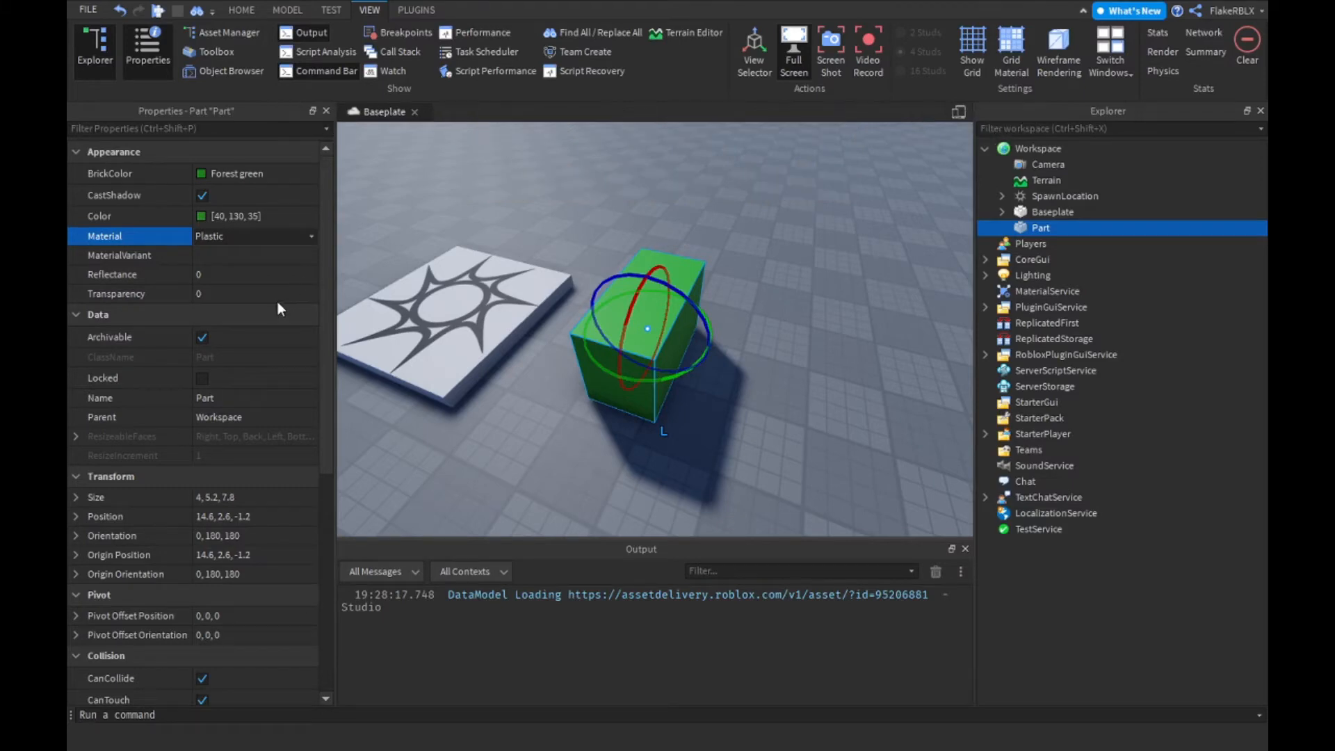
left_click(223, 319)
key("w")
right_click_drag(628, 439, 628, 434)
key("d")
key("w")
key("w")
key("s")
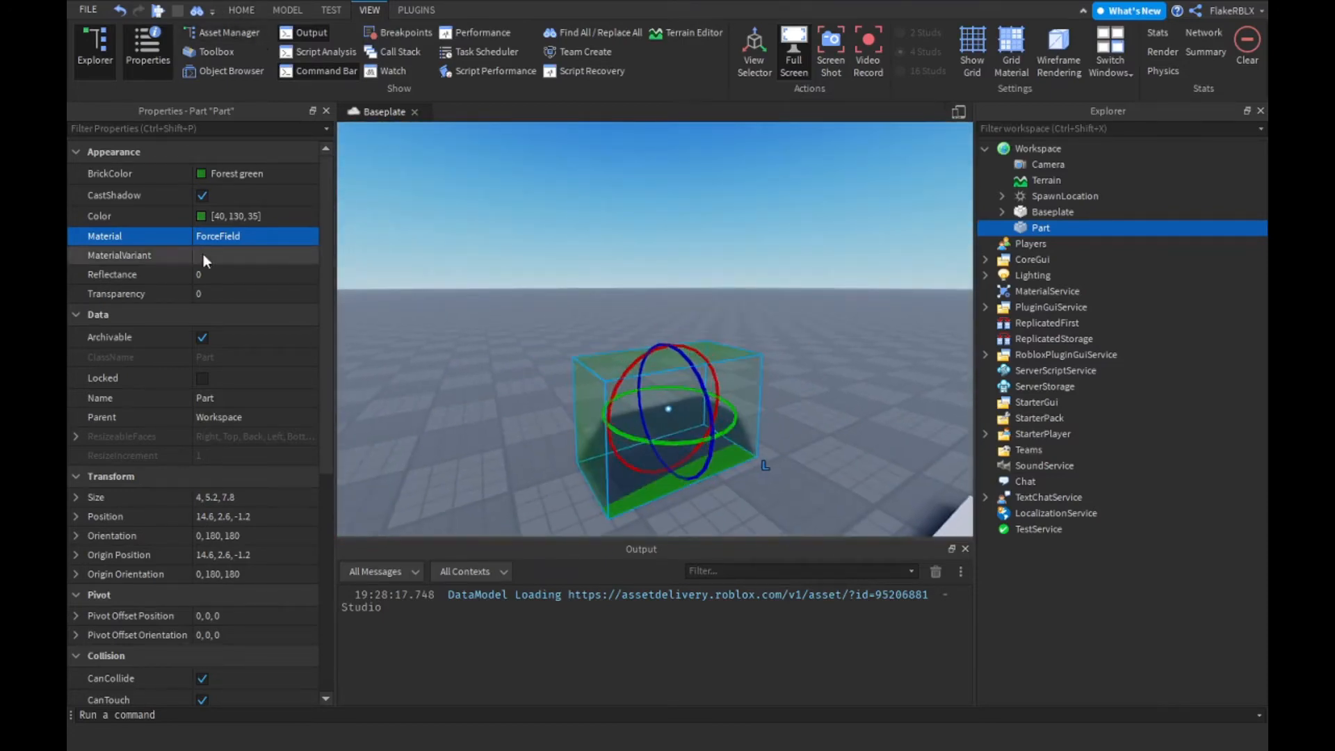
Change the block's material to Basalt and inspect the texture up close.
left_click(221, 233)
left_click(223, 256)
right_click_drag(540, 408, 541, 408)
key("w")
key("s")
key("w")
key("s")
key("w")
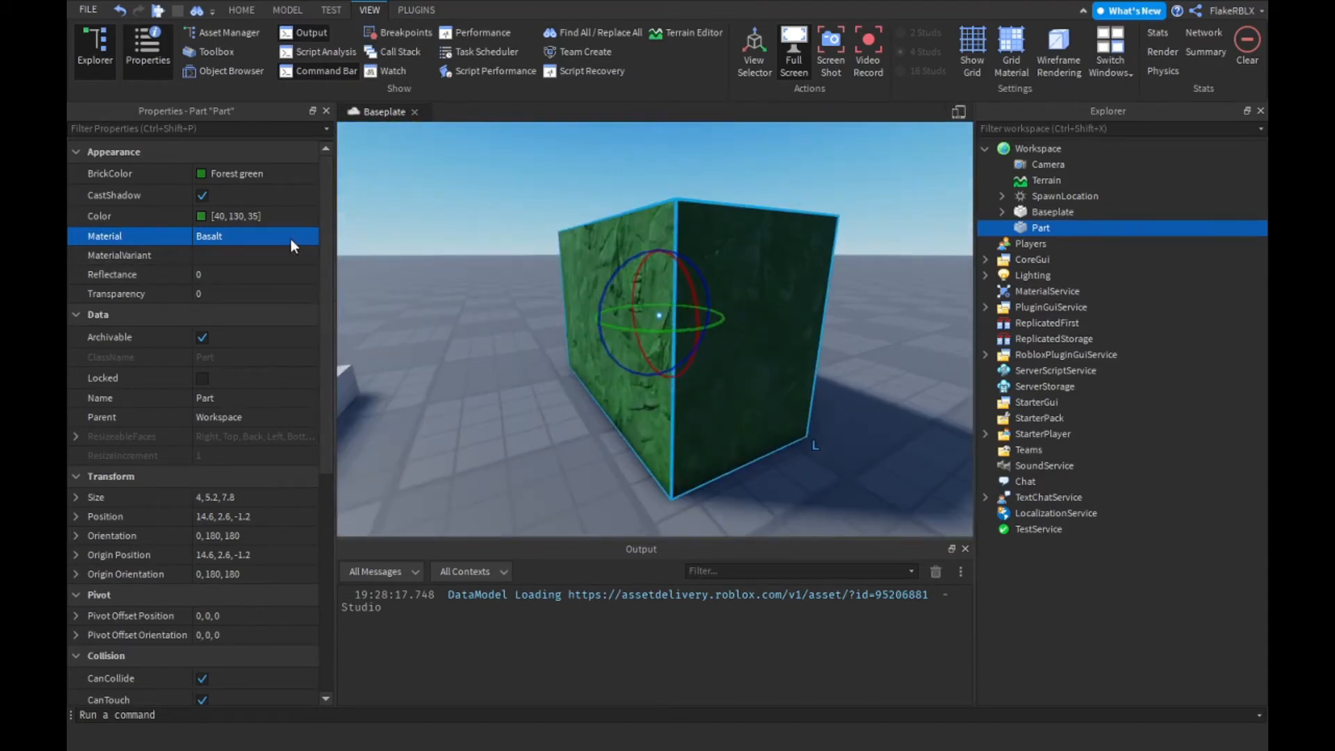
Try Cobblestone and Sandstone as the block's material, viewing each texture on its sides.
left_click(261, 286)
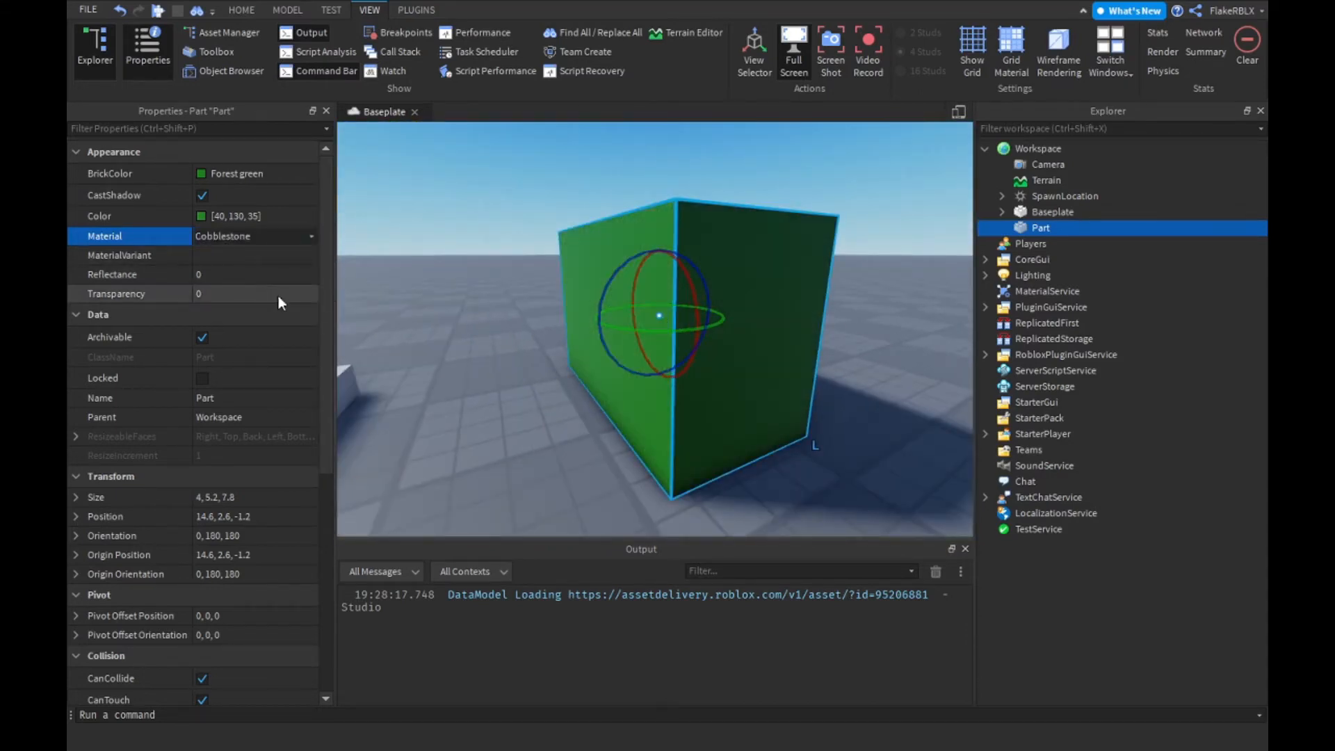
right_click_drag(544, 419, 544, 418)
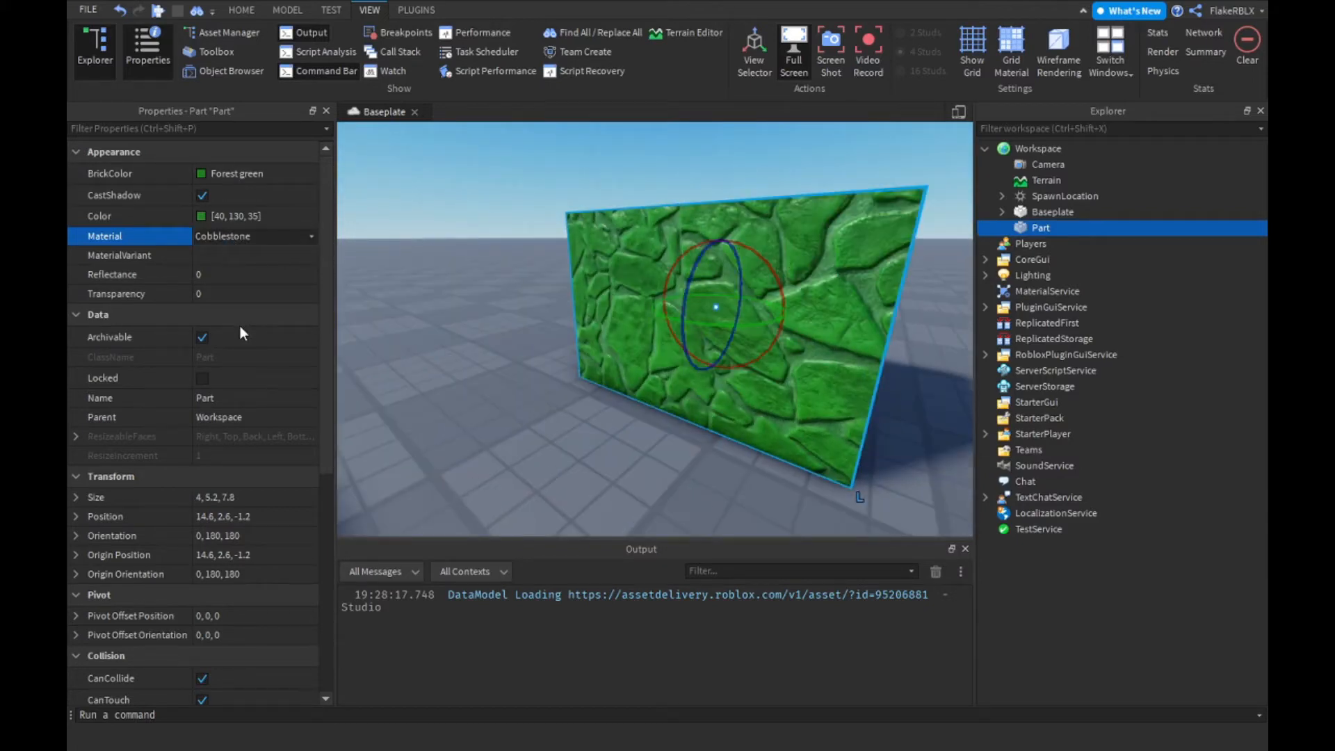
left_click(230, 302)
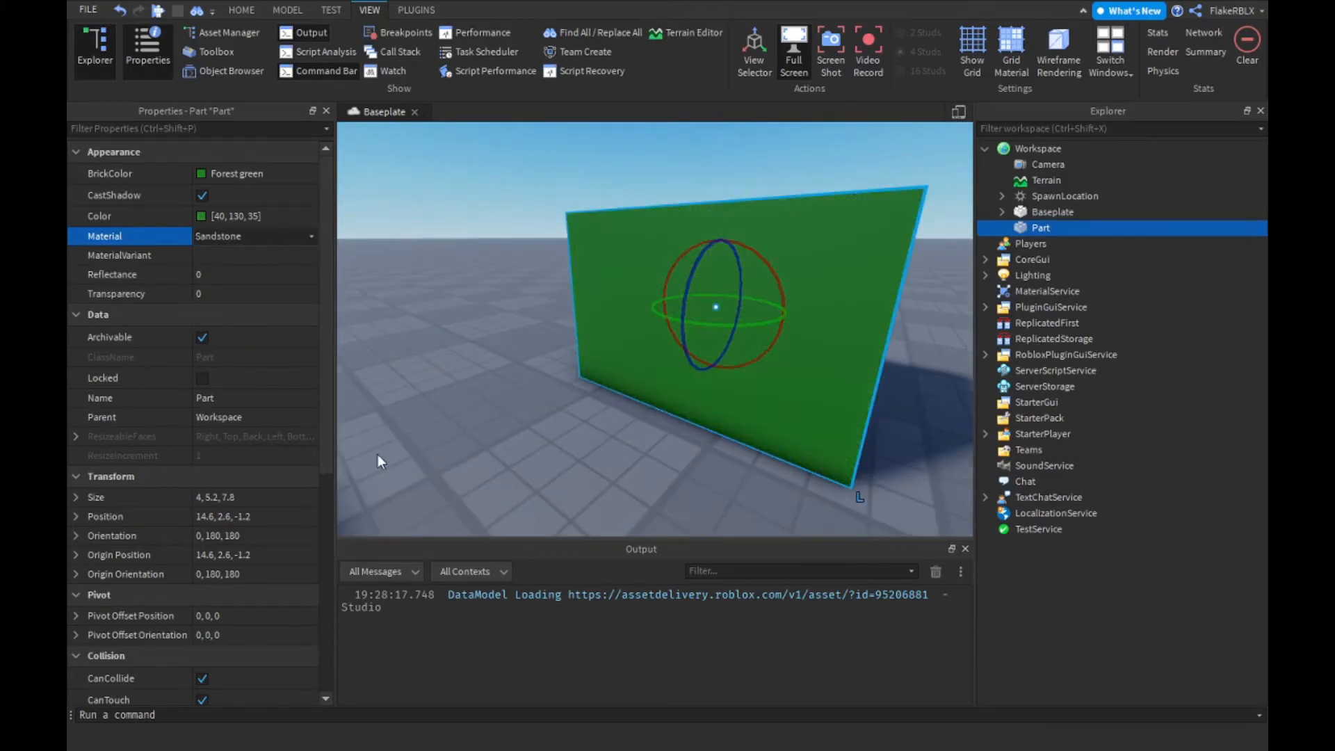
right_click_drag(523, 437, 532, 444)
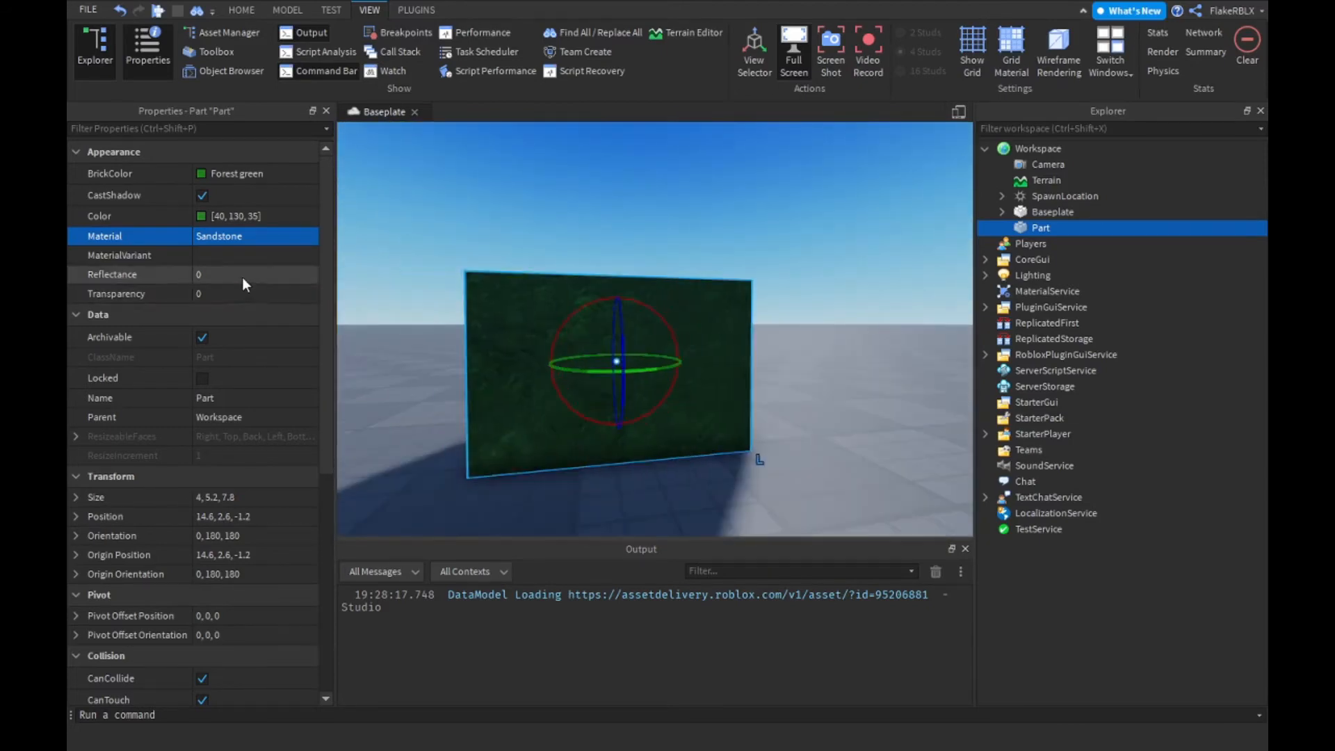
Try a reflectance of 0.5 on the Sandstone block, return it to 0 and view the lit and shaded sides.
left_click(242, 276)
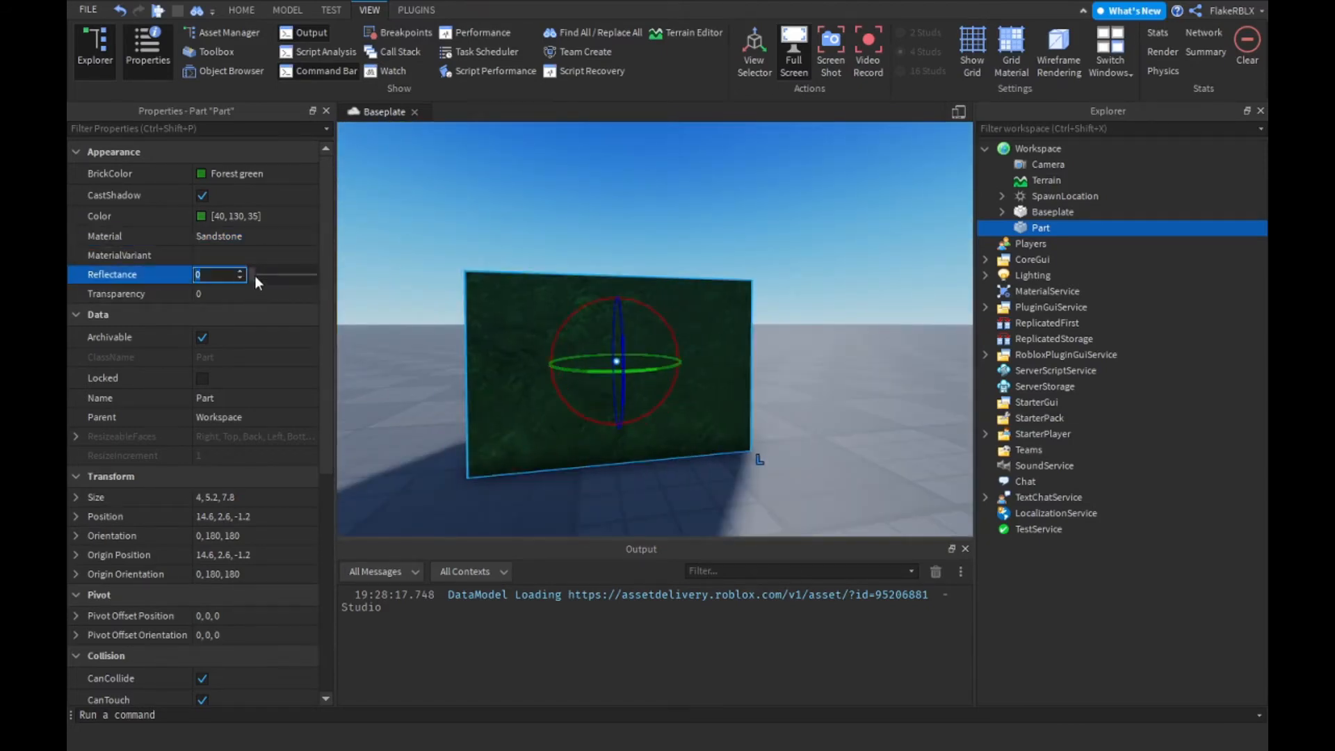
type("0.5")
key("Return")
left_click_drag(283, 276, 253, 280)
right_click_drag(852, 488, 848, 489)
right_click_drag(672, 344, 674, 351)
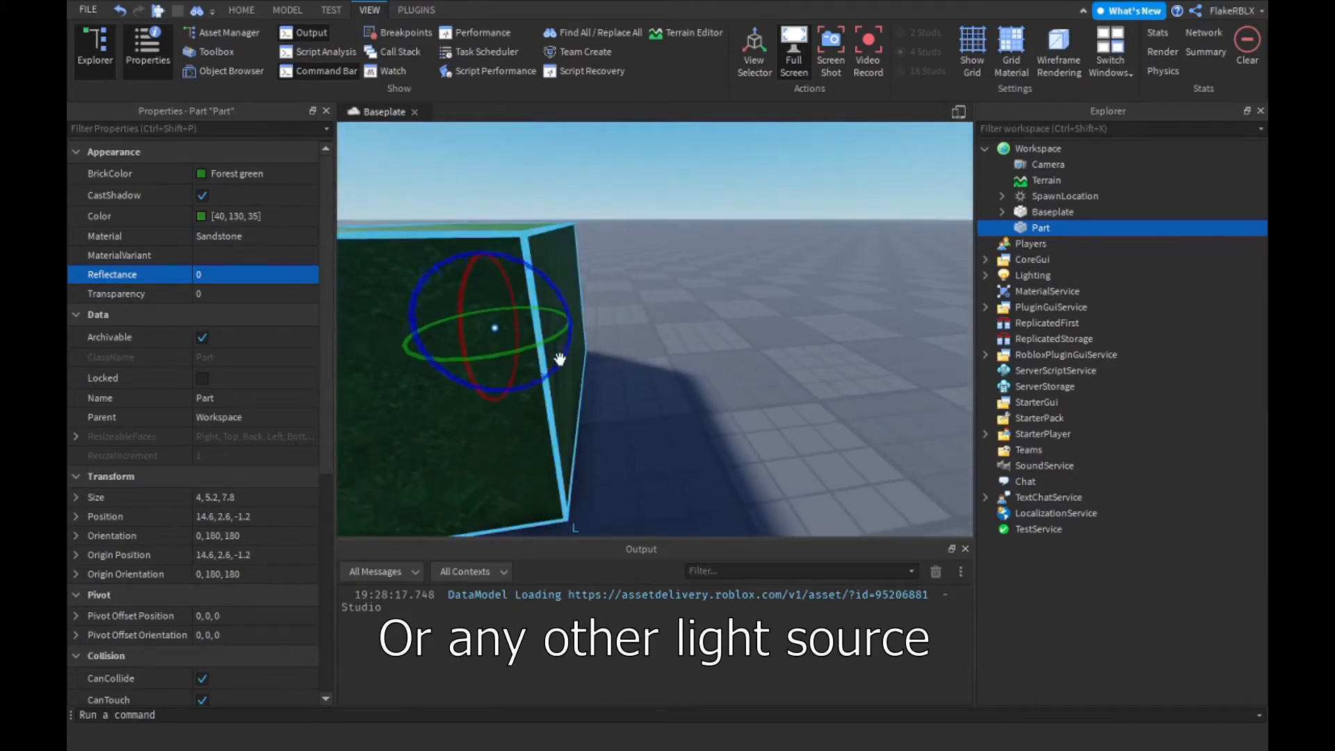
right_click_drag(724, 464, 722, 463)
scroll(680, 475, "down", 2)
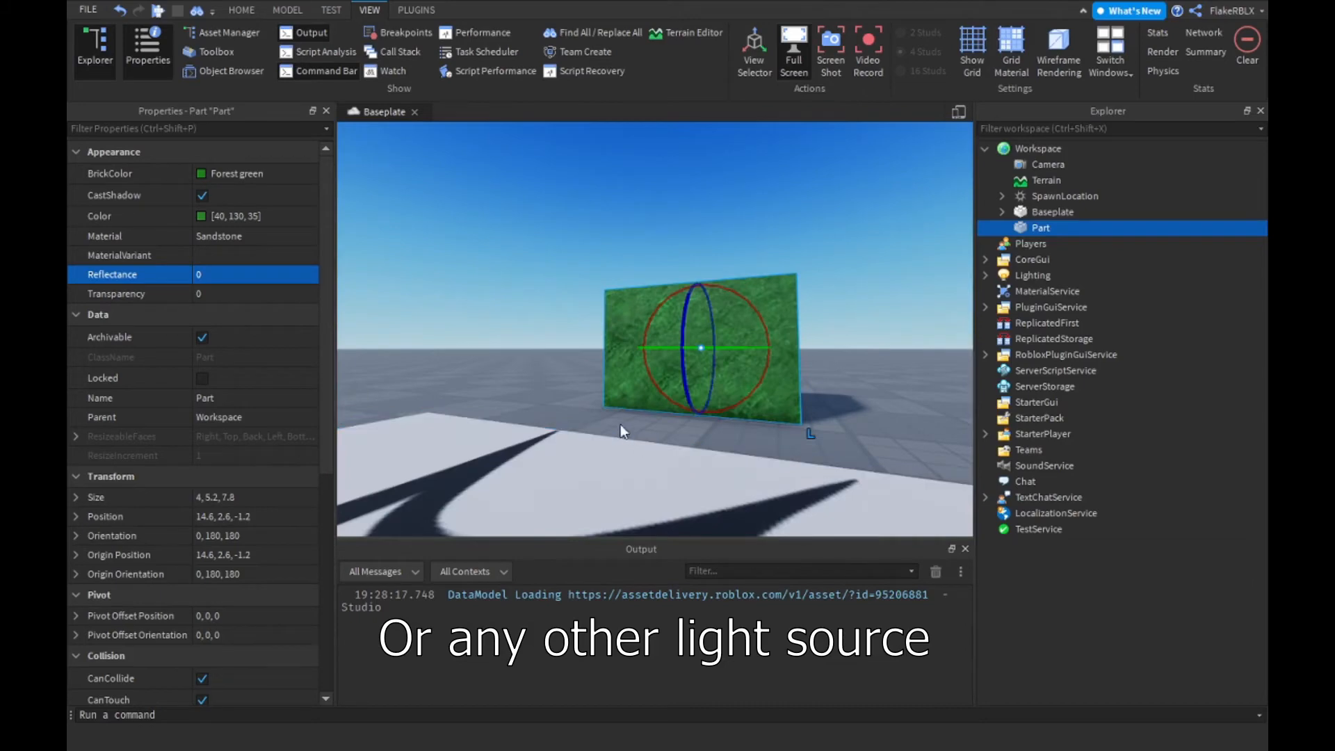
Raise the Sandstone block's reflectance to 1, view its surface, and bring the value back to 0.
left_click_drag(250, 274, 336, 282)
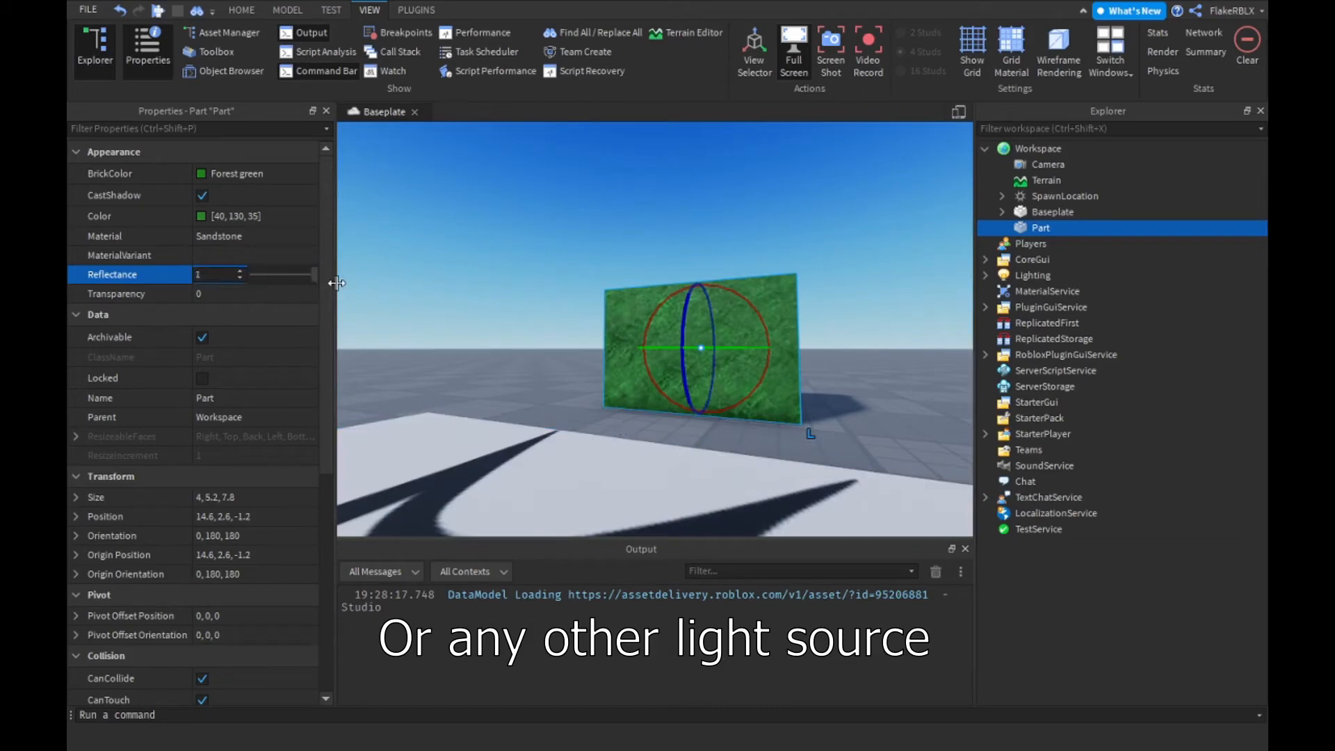
key("w")
right_click_drag(516, 290, 515, 290)
key("s")
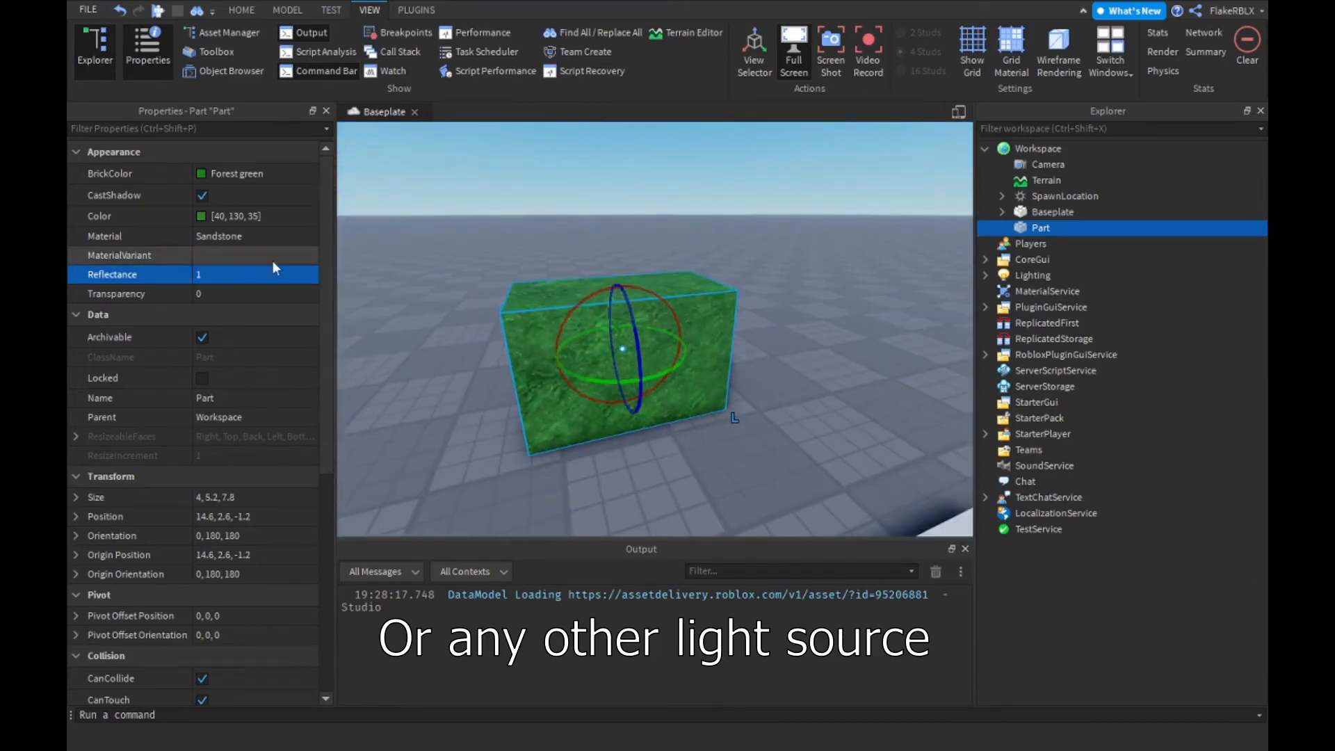
left_click(261, 282)
left_click_drag(318, 274, 224, 286)
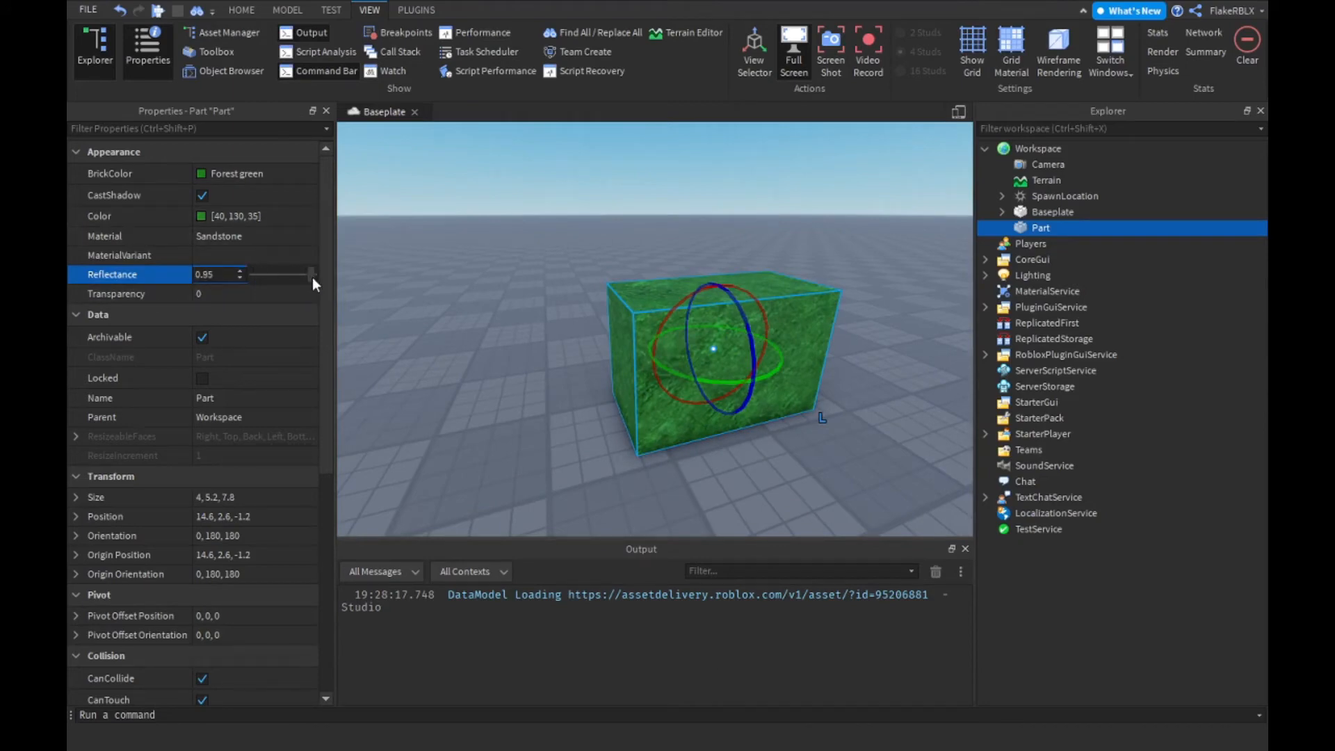
Set the block's material to Glass and try adjusting its reflectance, ending at 0.
left_click(252, 240)
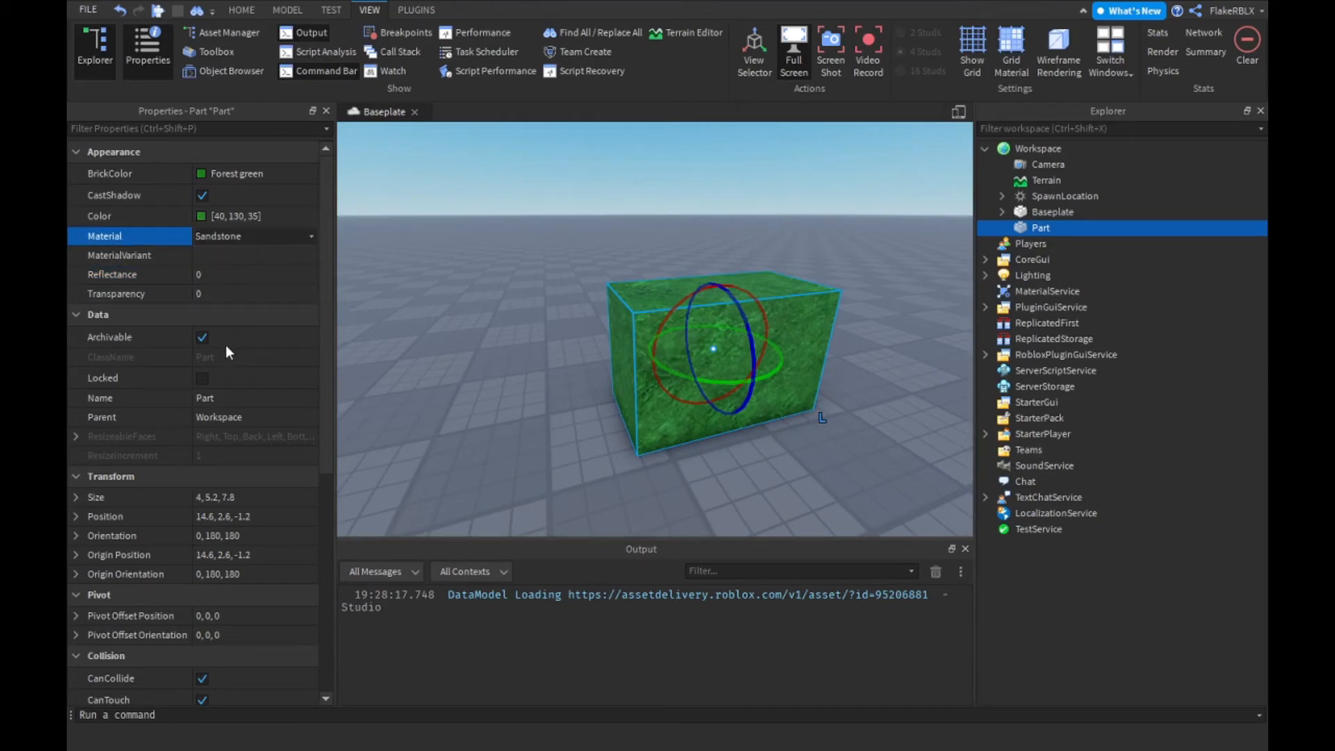
left_click(245, 280)
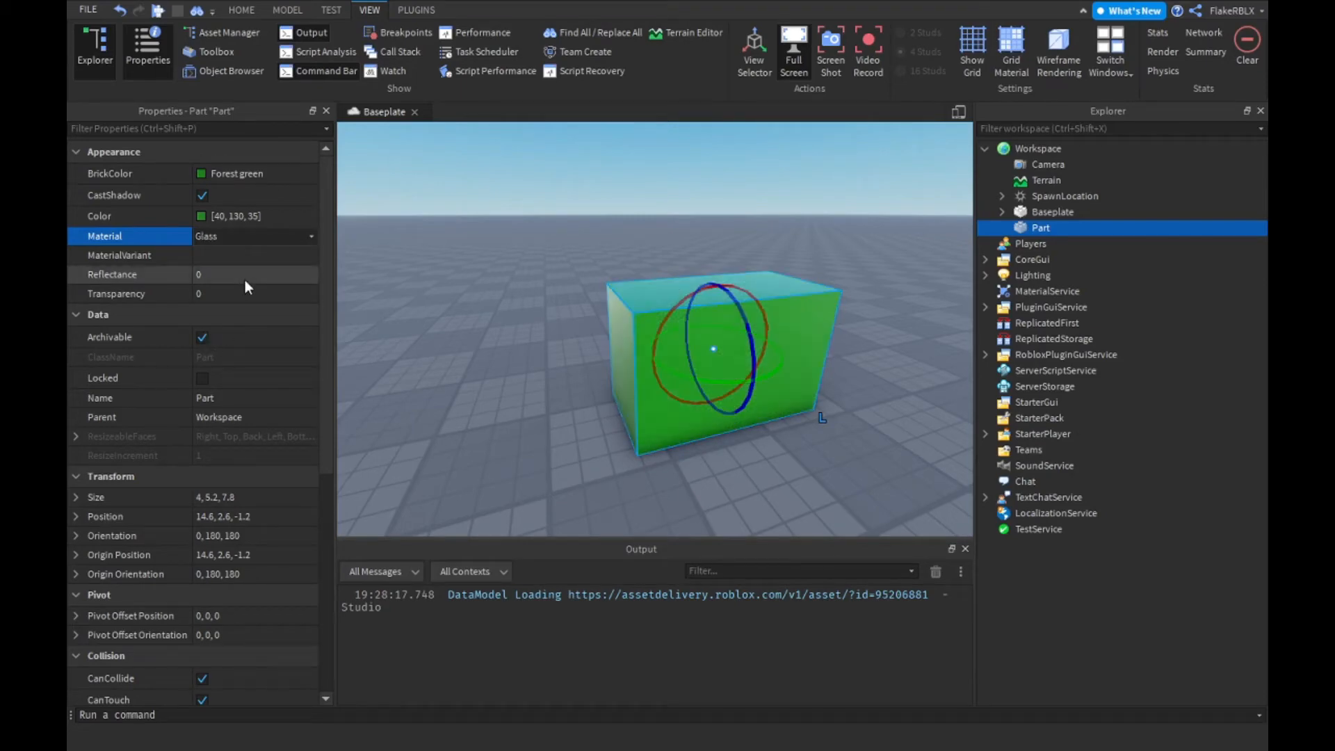
left_click(245, 279)
left_click_drag(249, 276, 198, 303)
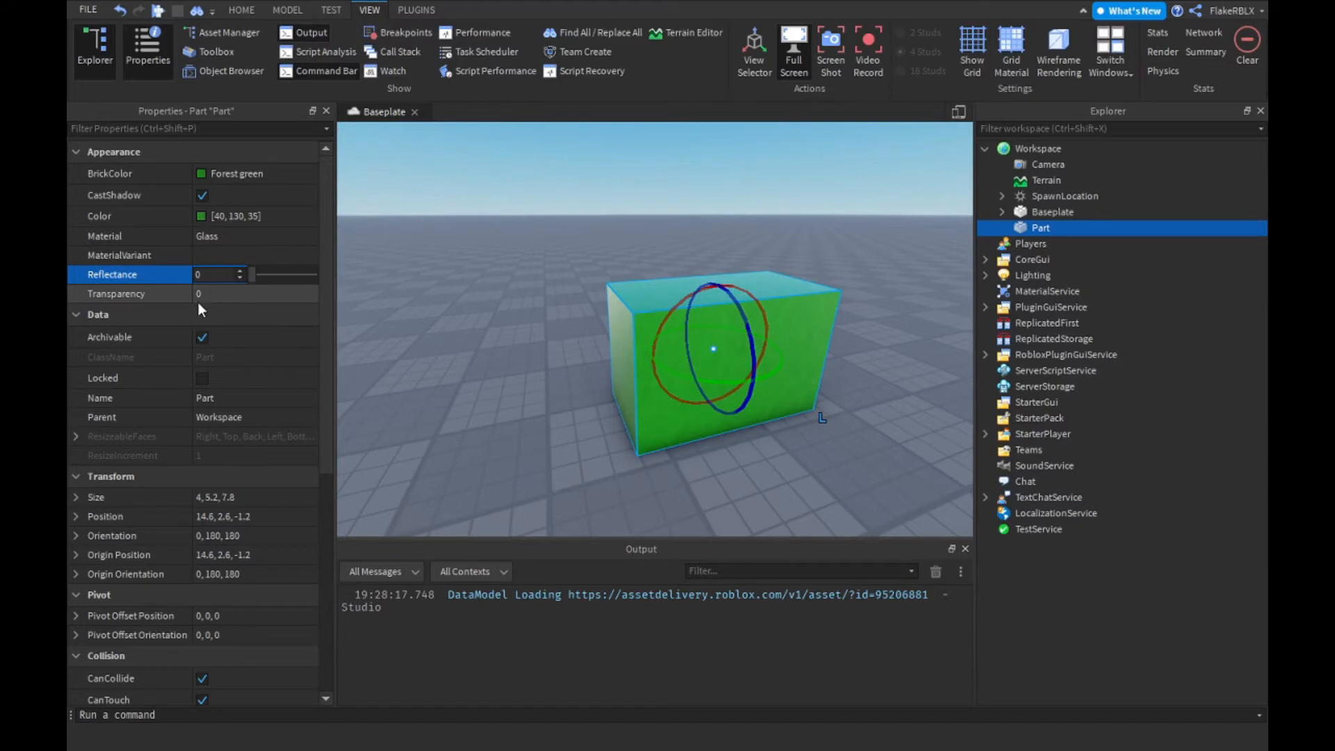
right_click_drag(412, 422, 411, 423)
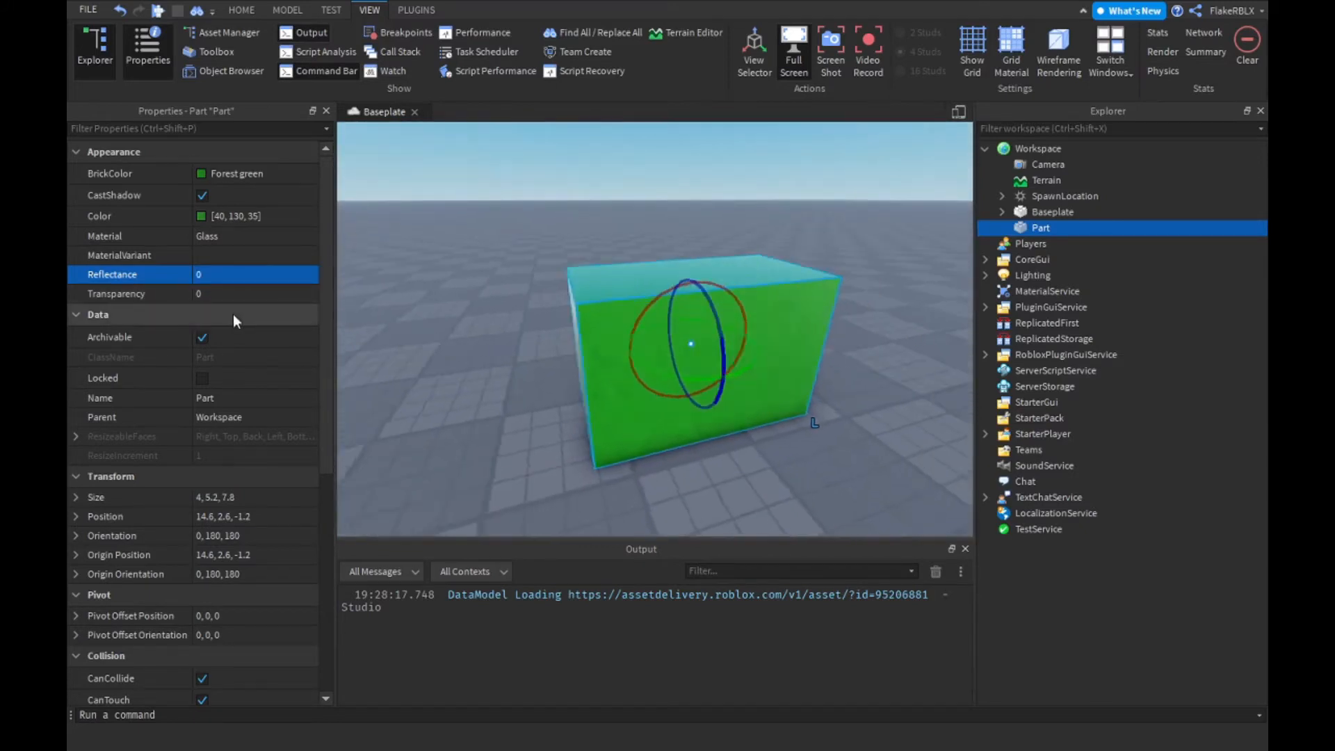
Set the Glass block's transparency to 0.4 and look through it from another side.
left_click(257, 298)
left_click_drag(253, 294, 283, 299)
right_click_drag(687, 501, 686, 501)
key("w")
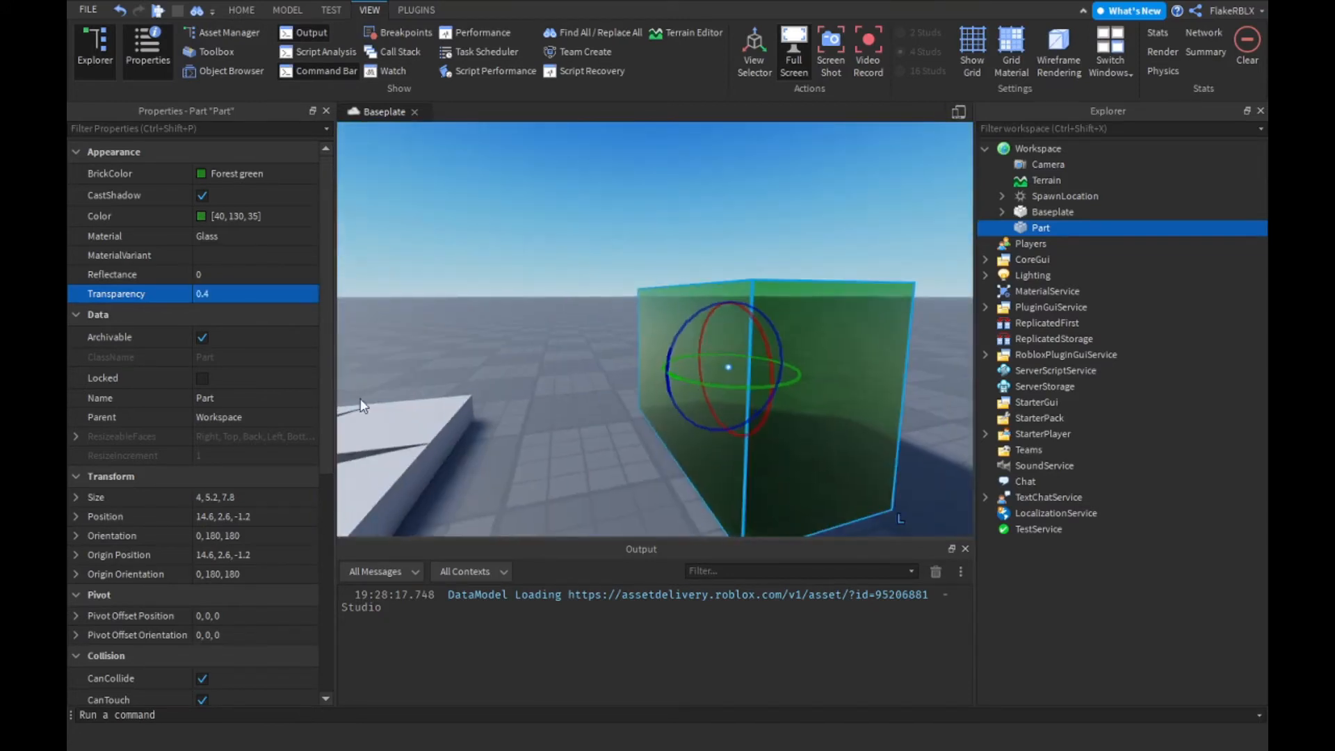
Review the block's transform, collision and part properties, toggling CanTouch off and back on.
scroll(245, 479, "down", 5)
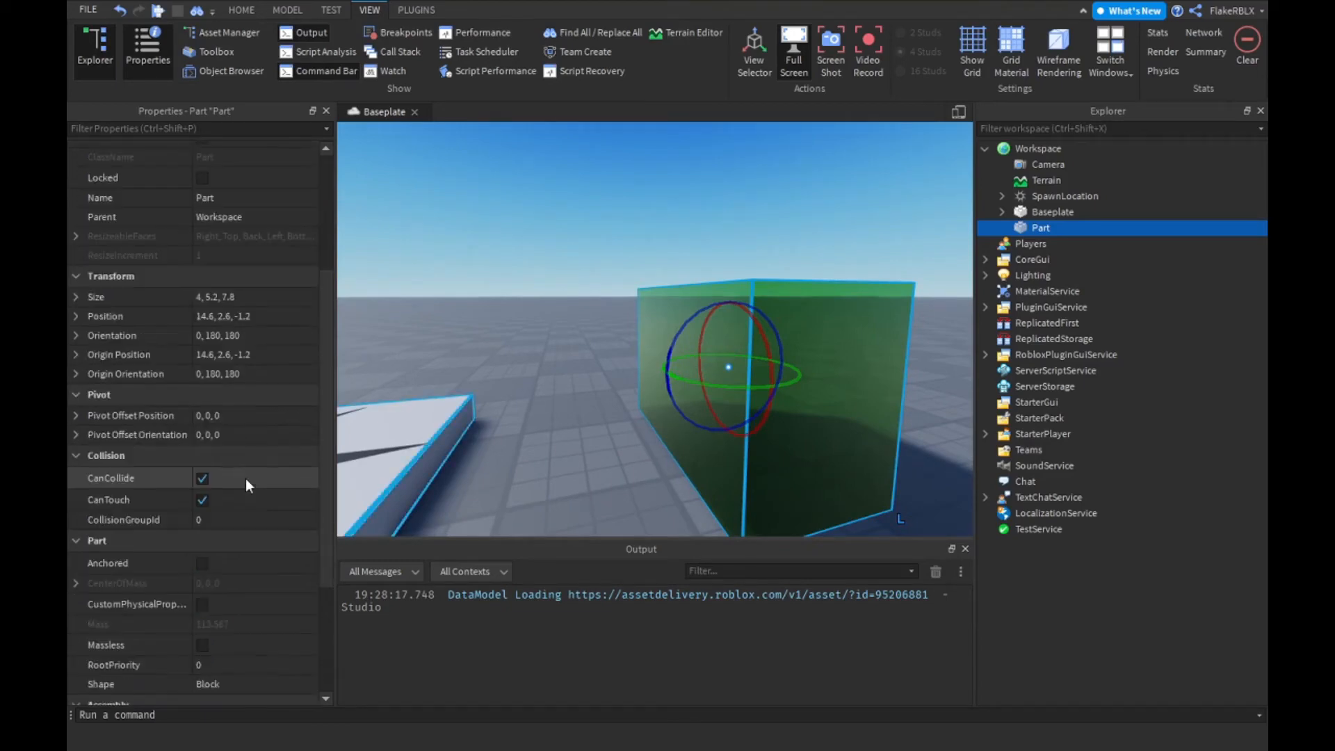
scroll(244, 478, "down", 3)
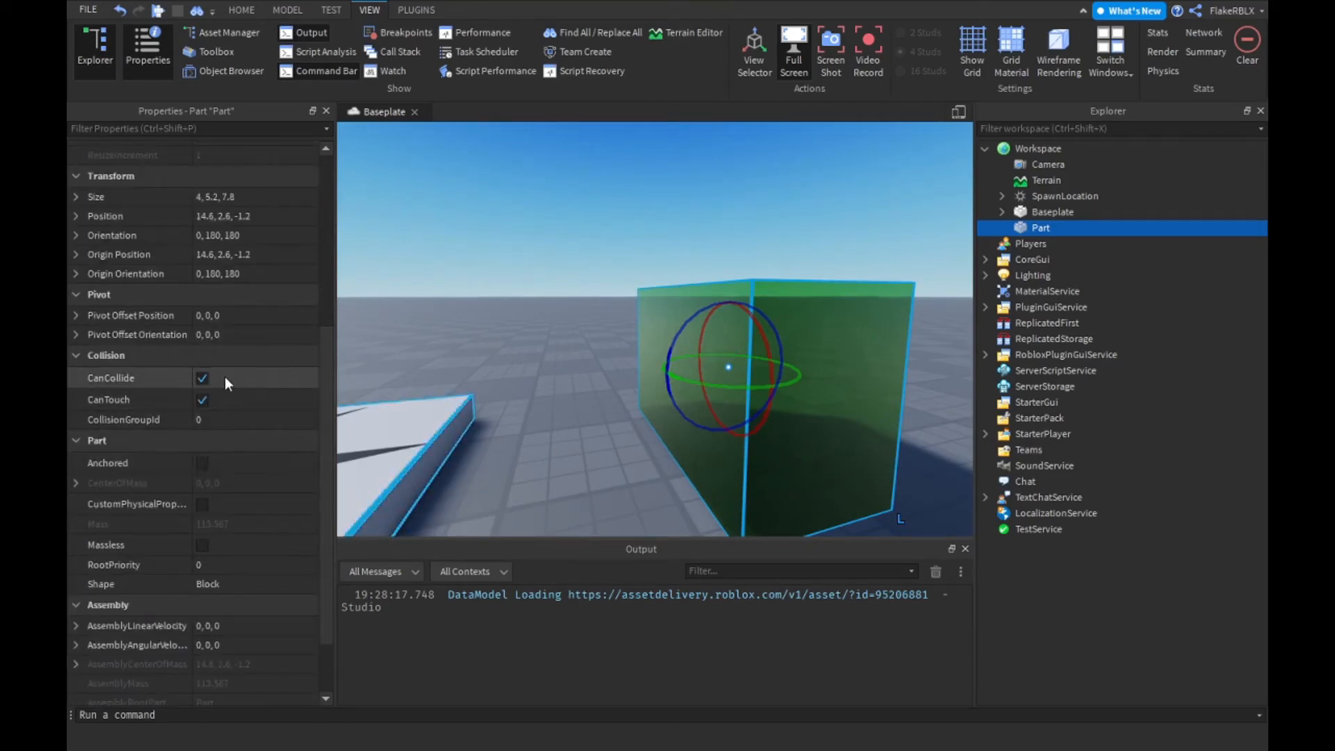
scroll(221, 378, "up", 5)
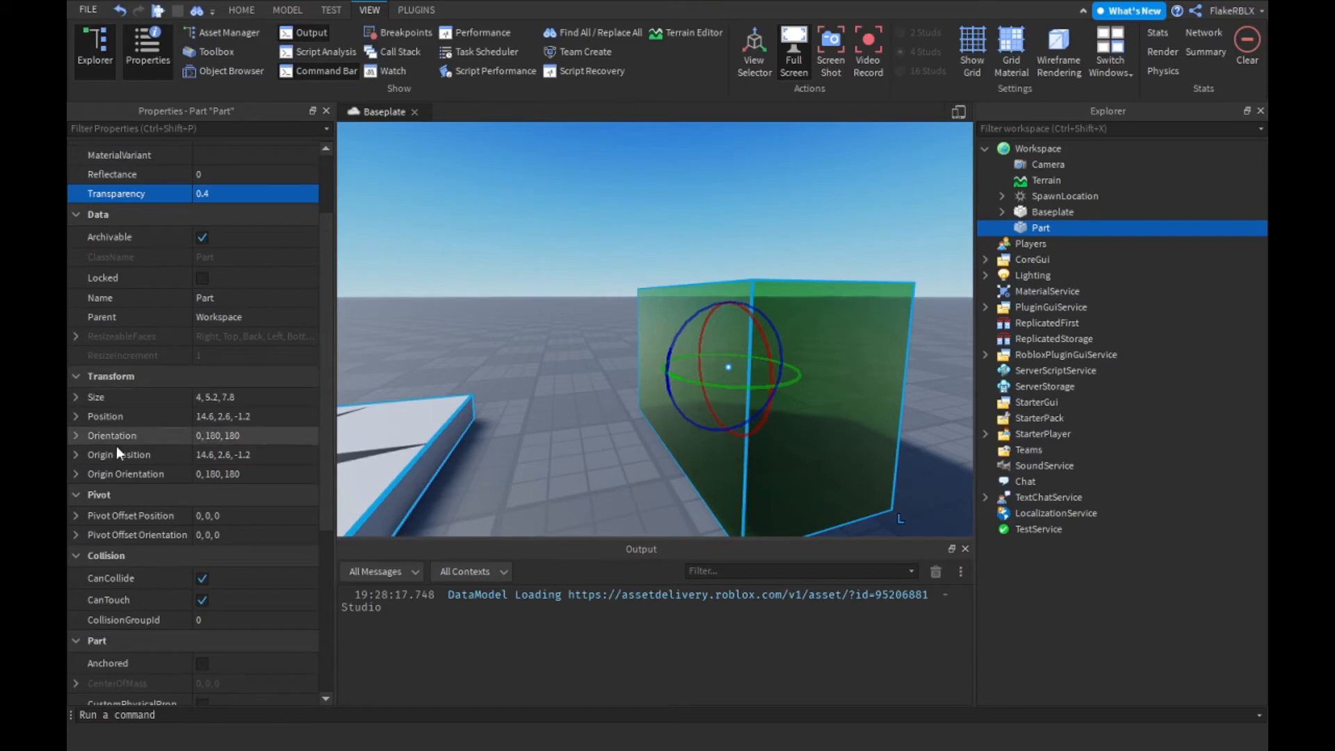
scroll(165, 561, "down", 5)
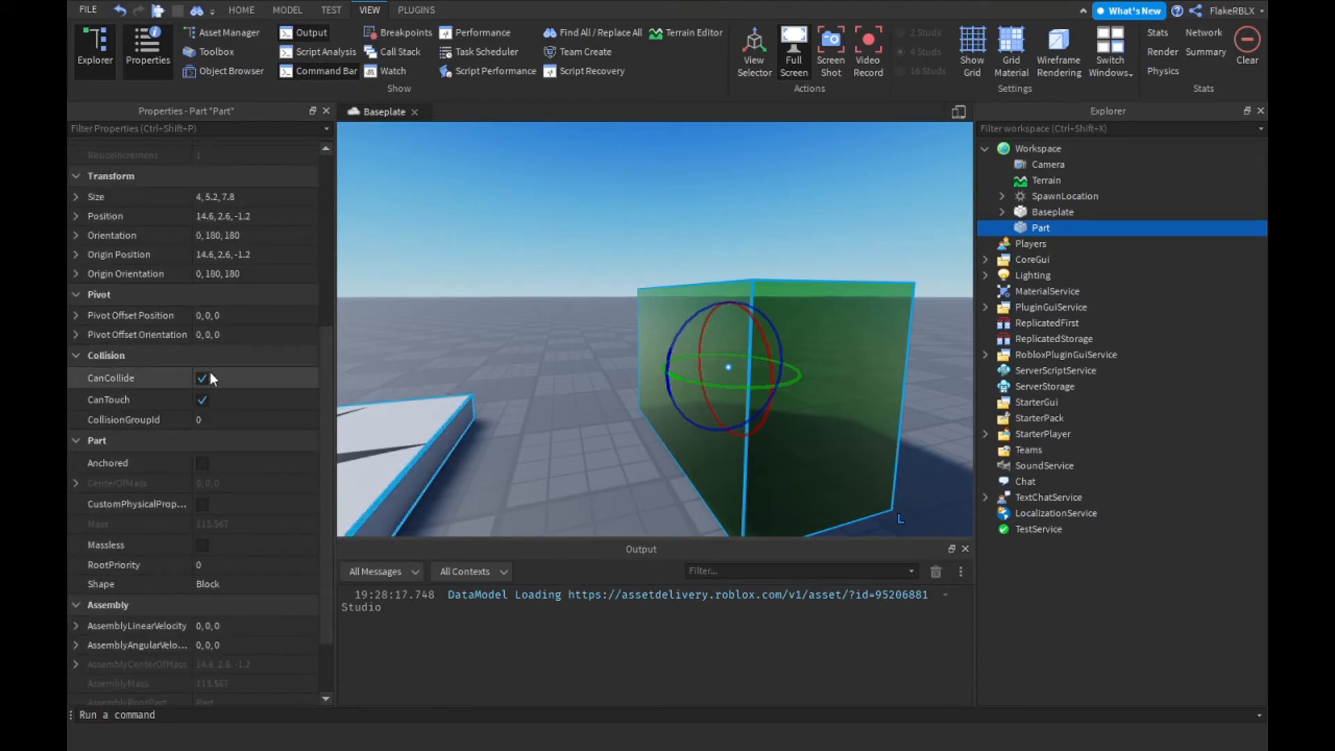
left_click(201, 399)
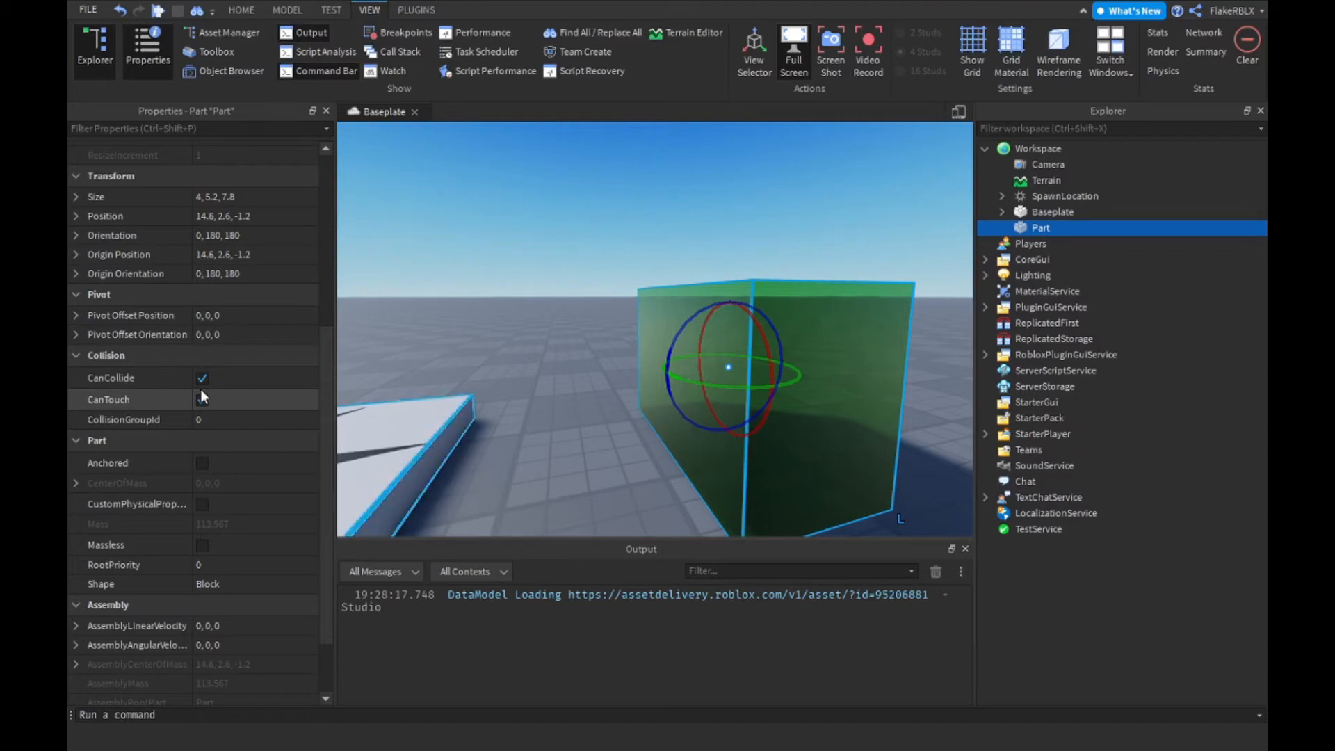
left_click(202, 400)
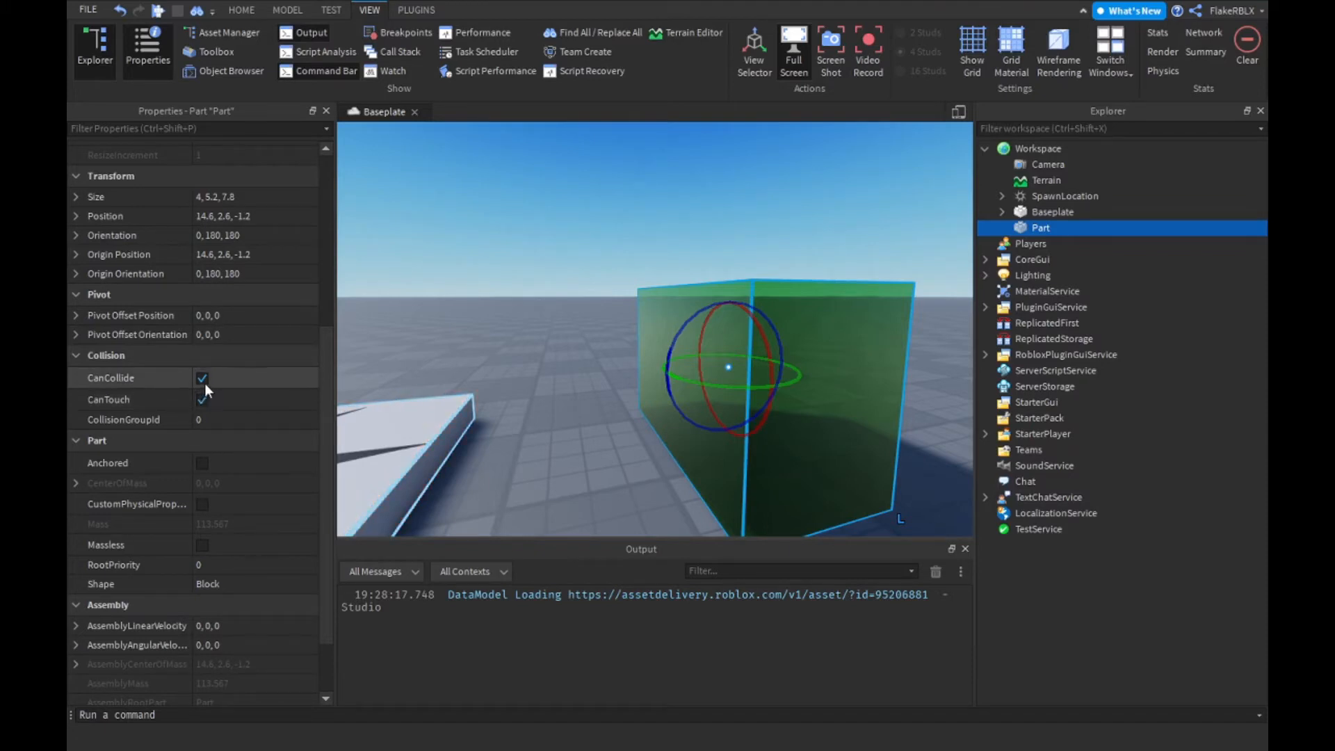
left_click(261, 10)
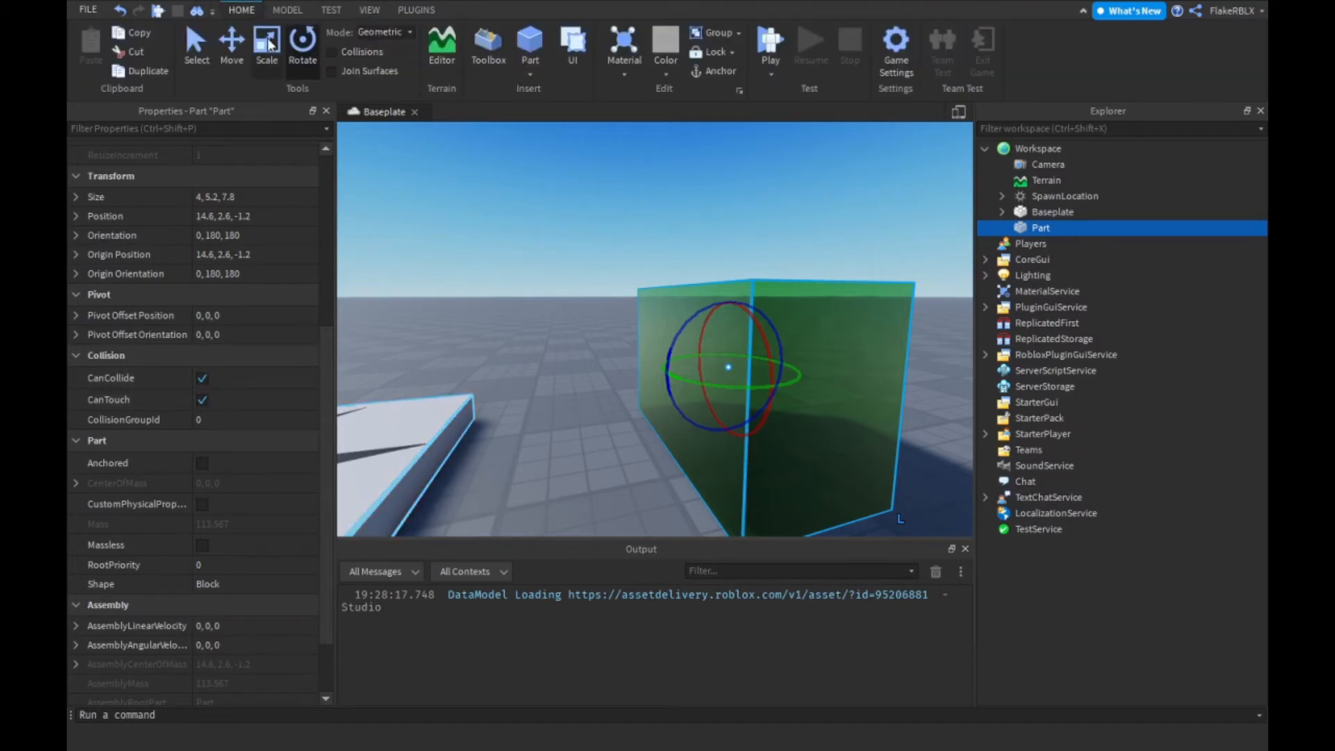
Turn off CanCollide for the green Glass block, view it from another side, and turn CanCollide back on.
left_click(238, 377)
right_click_drag(583, 361, 583, 375)
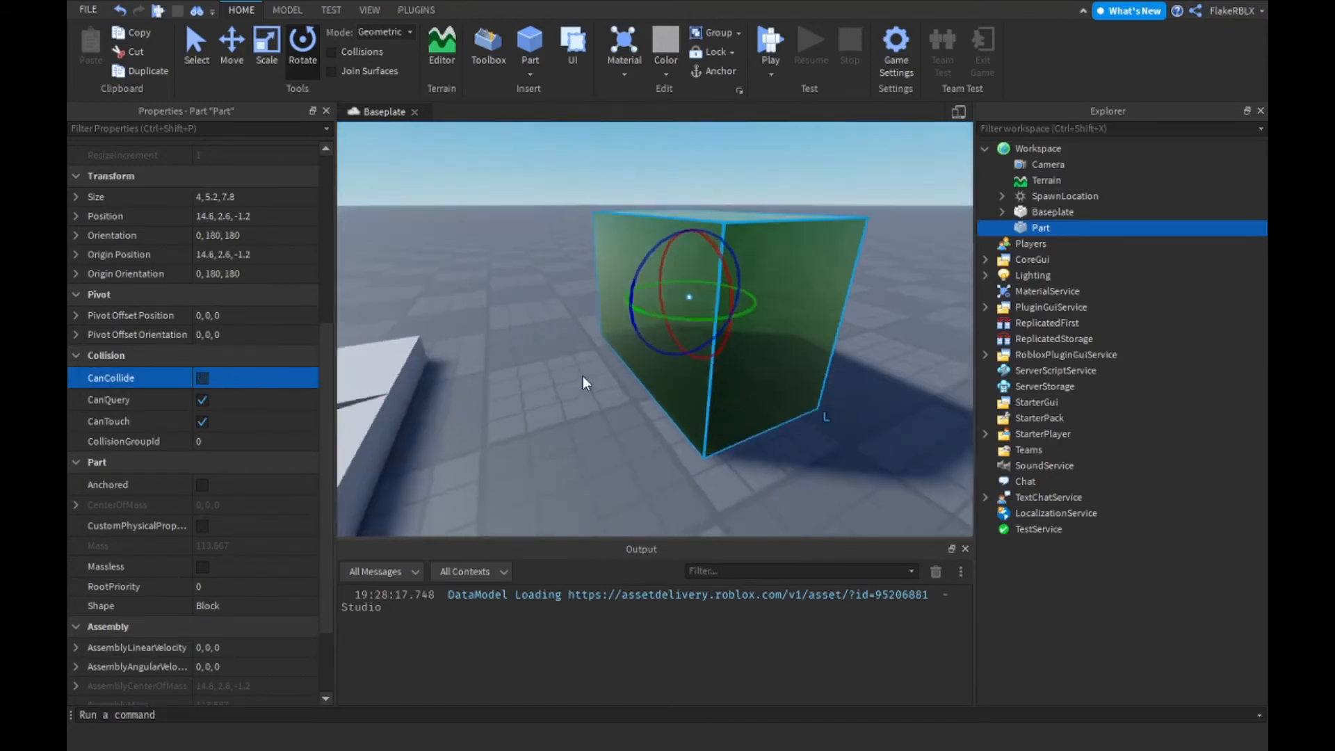
key("f")
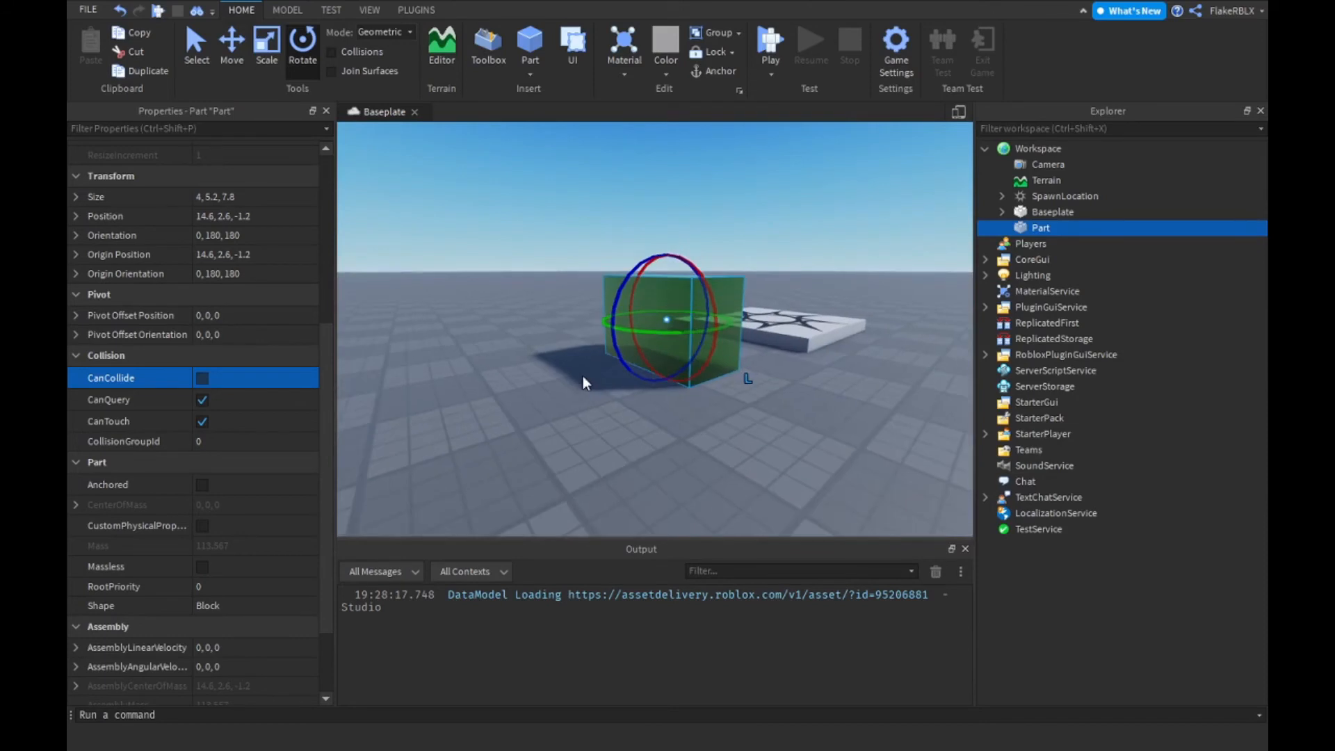
left_click(225, 377)
right_click_drag(513, 423, 514, 423)
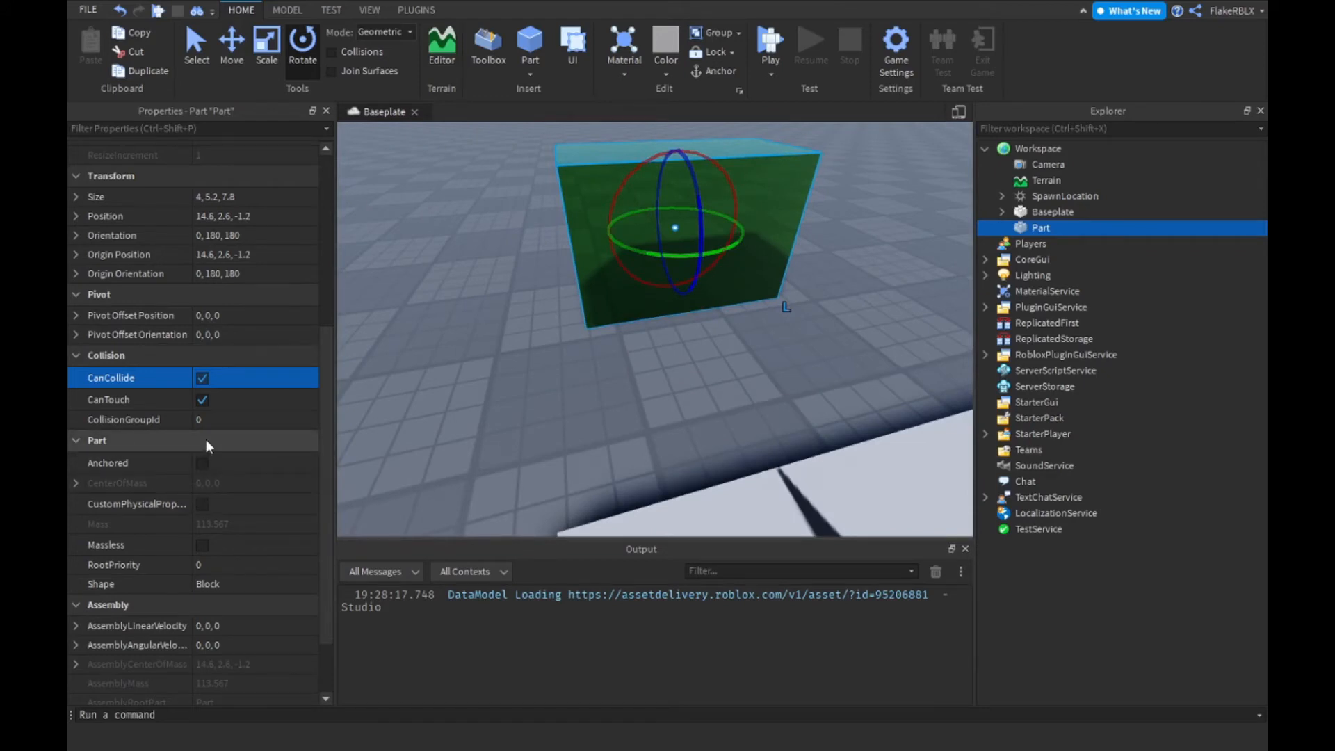
Anchor the green Glass block through its part properties.
scroll(203, 457, "down", 3)
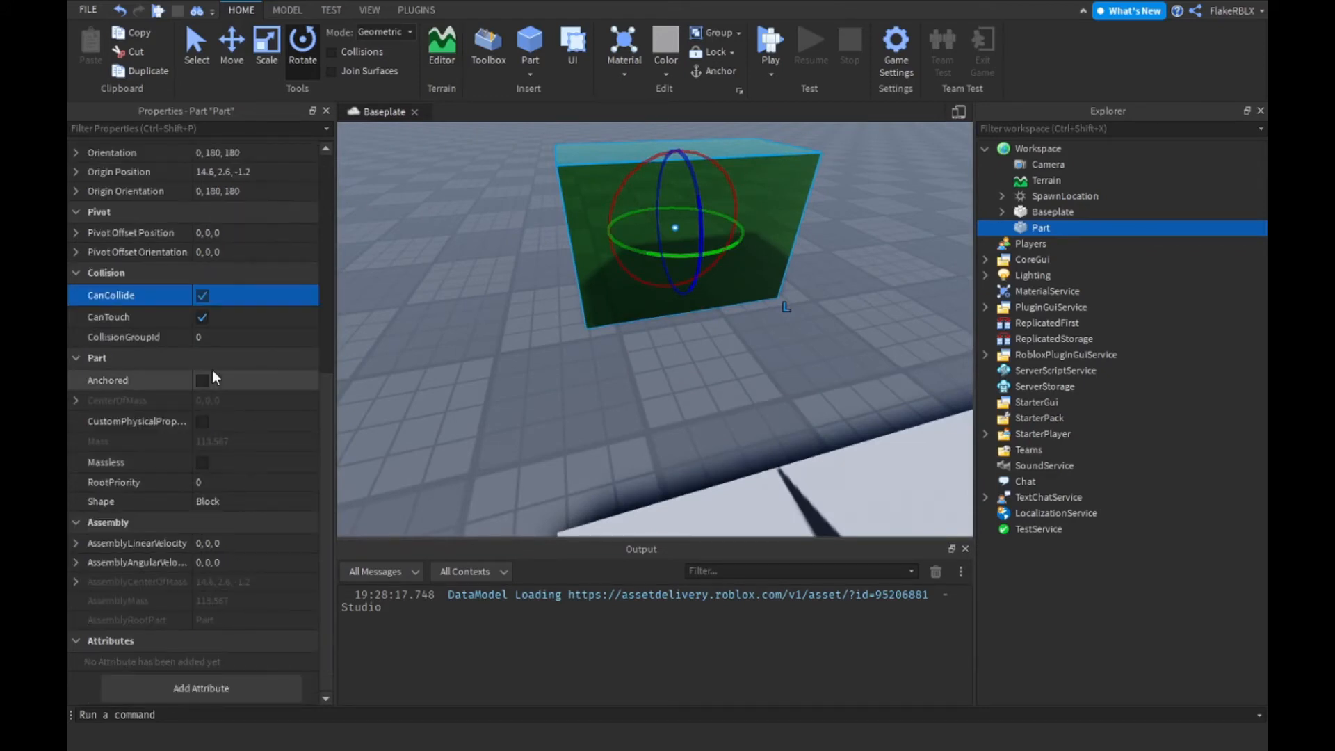
right_click_drag(660, 428, 660, 429)
key("w")
key("f")
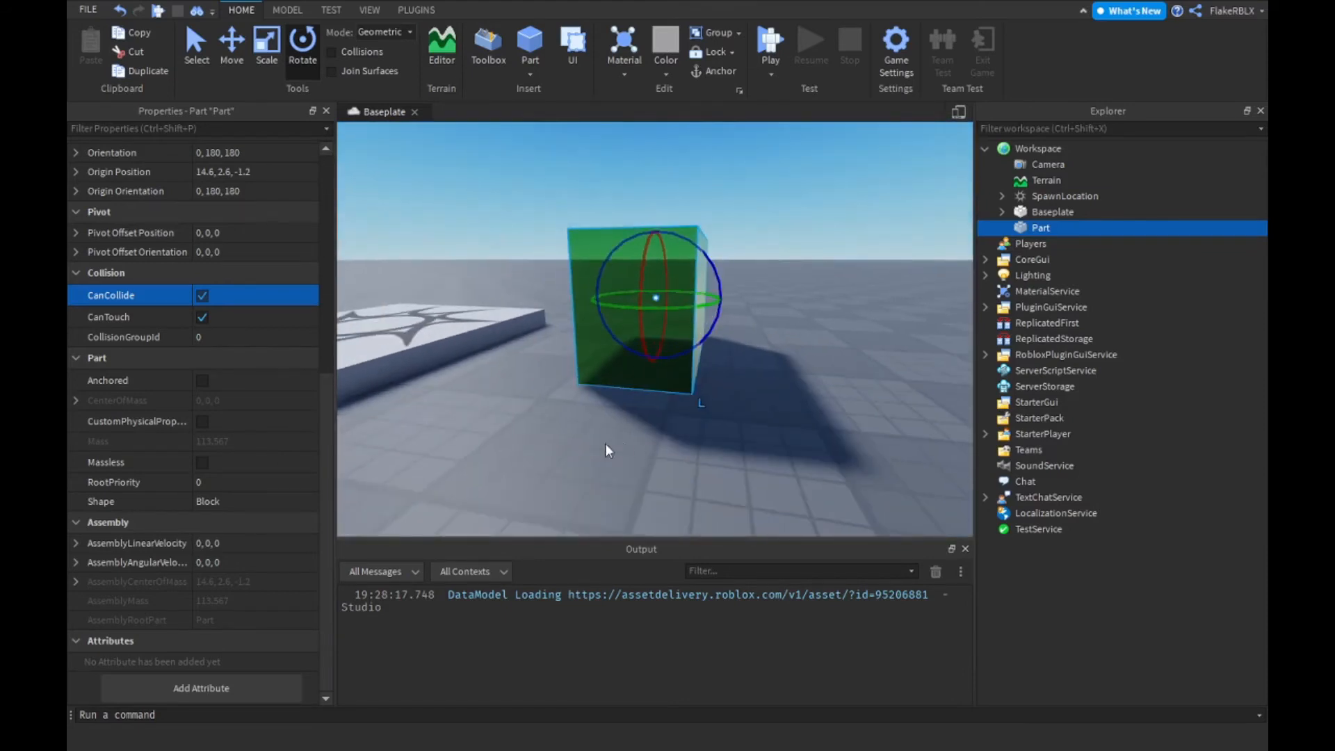
left_click(282, 384)
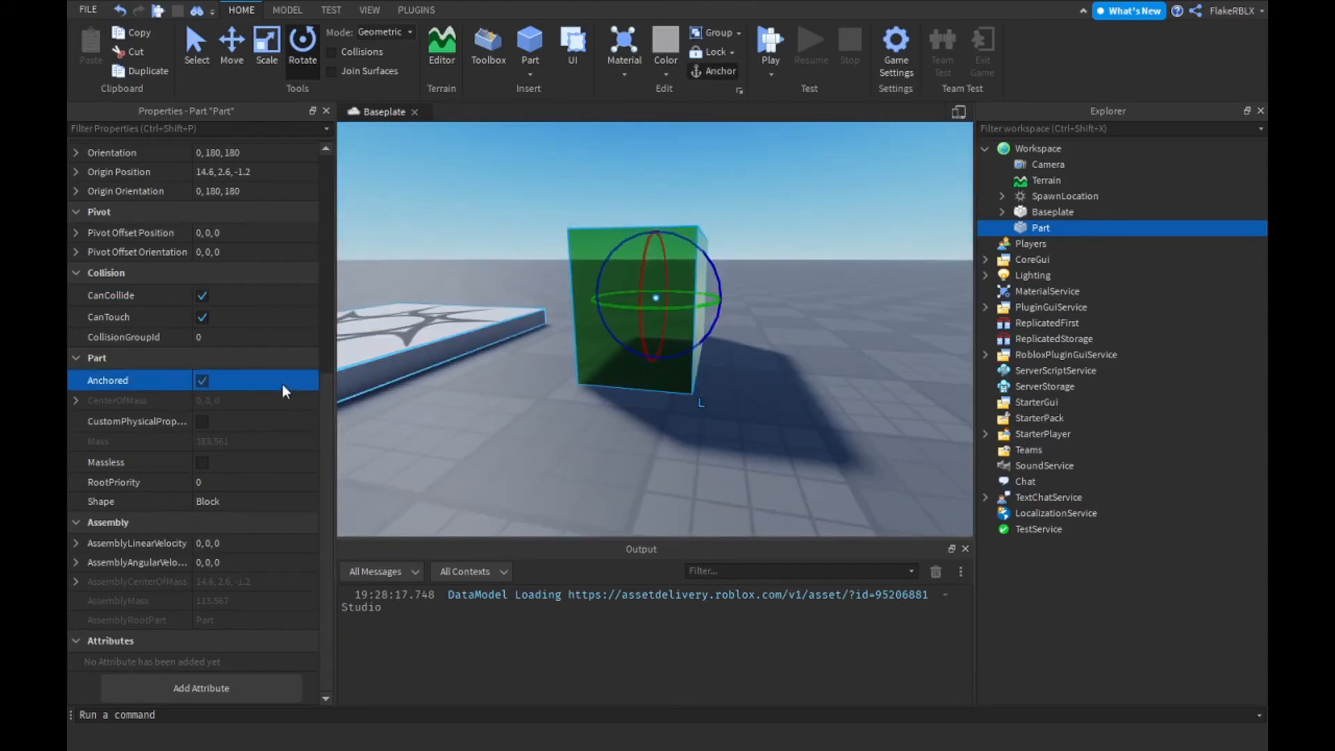
View the anchored block from several sides and distances and review its Anchored setting among the part properties.
key("w")
right_click_drag(736, 443, 736, 444)
key("w")
key("s")
key("w")
key("s")
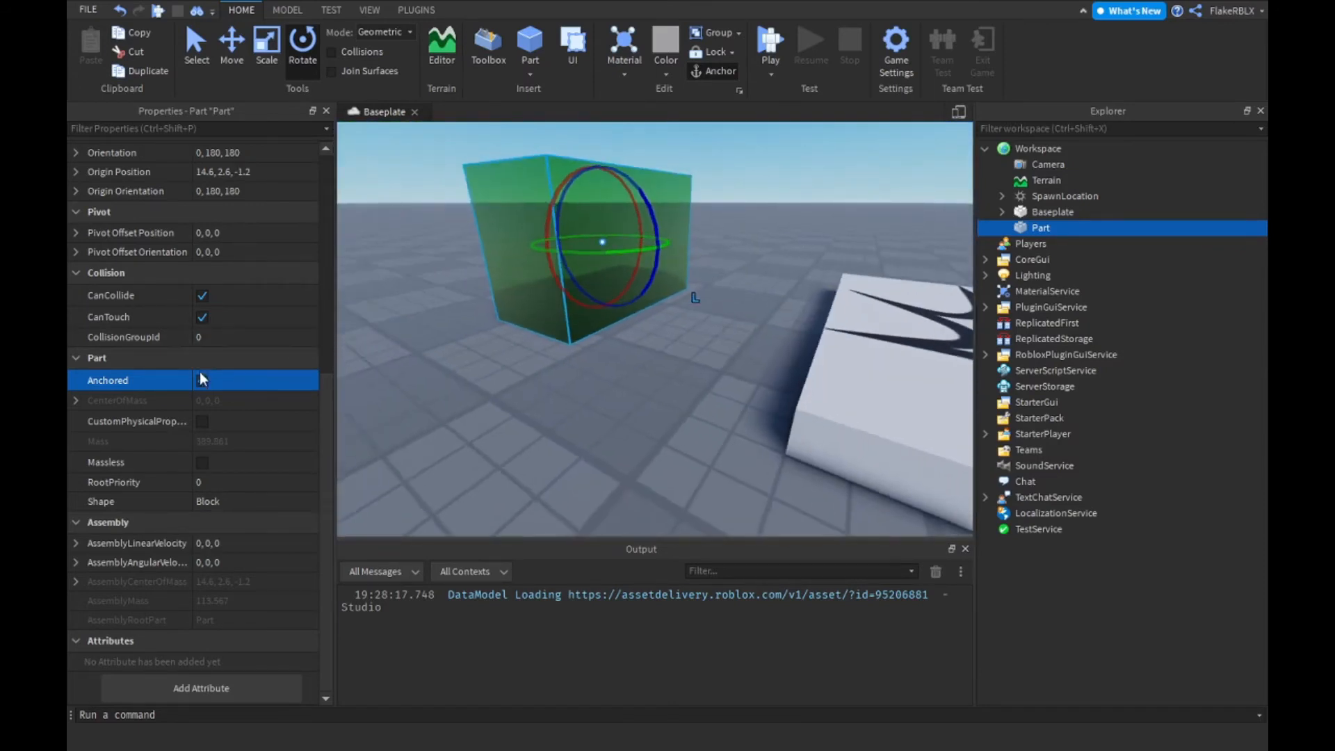
right_click_drag(666, 379, 666, 379)
key("w")
key("s")
key("a")
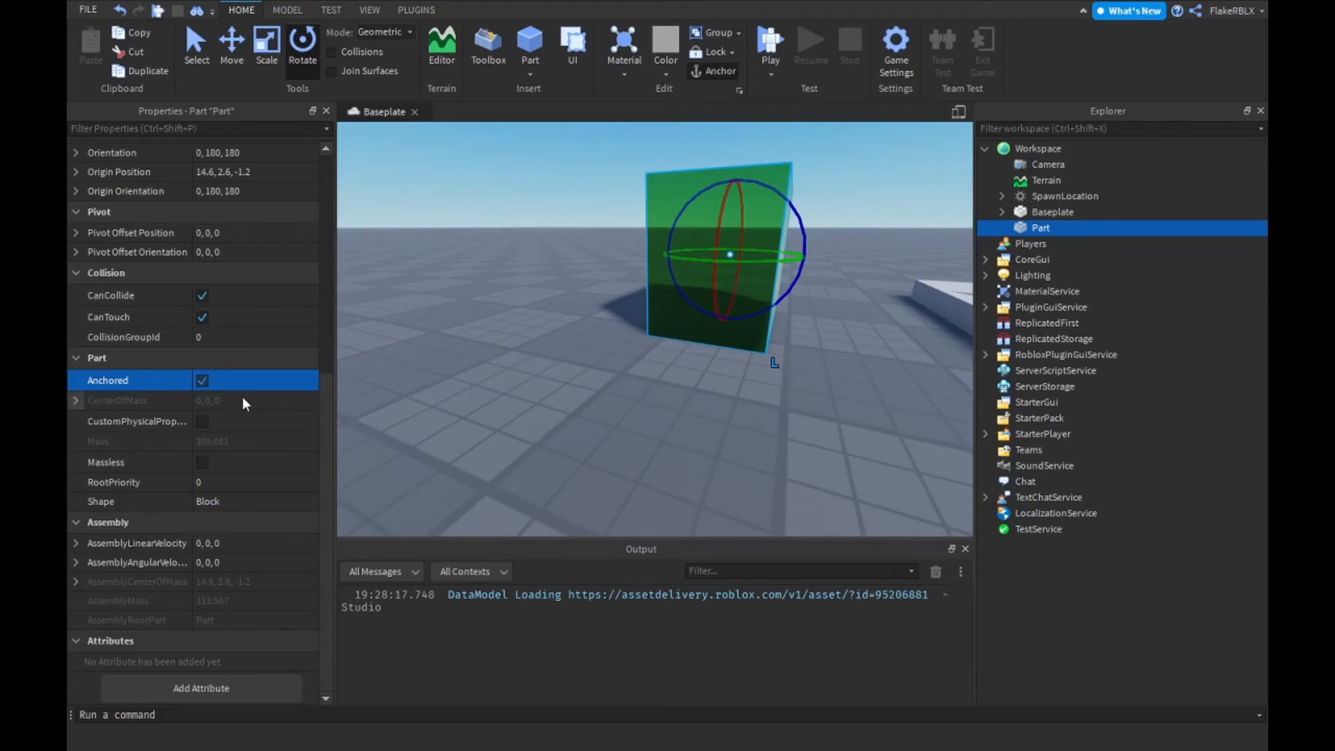
scroll(455, 426, "up", 4)
scroll(454, 425, "down", 6)
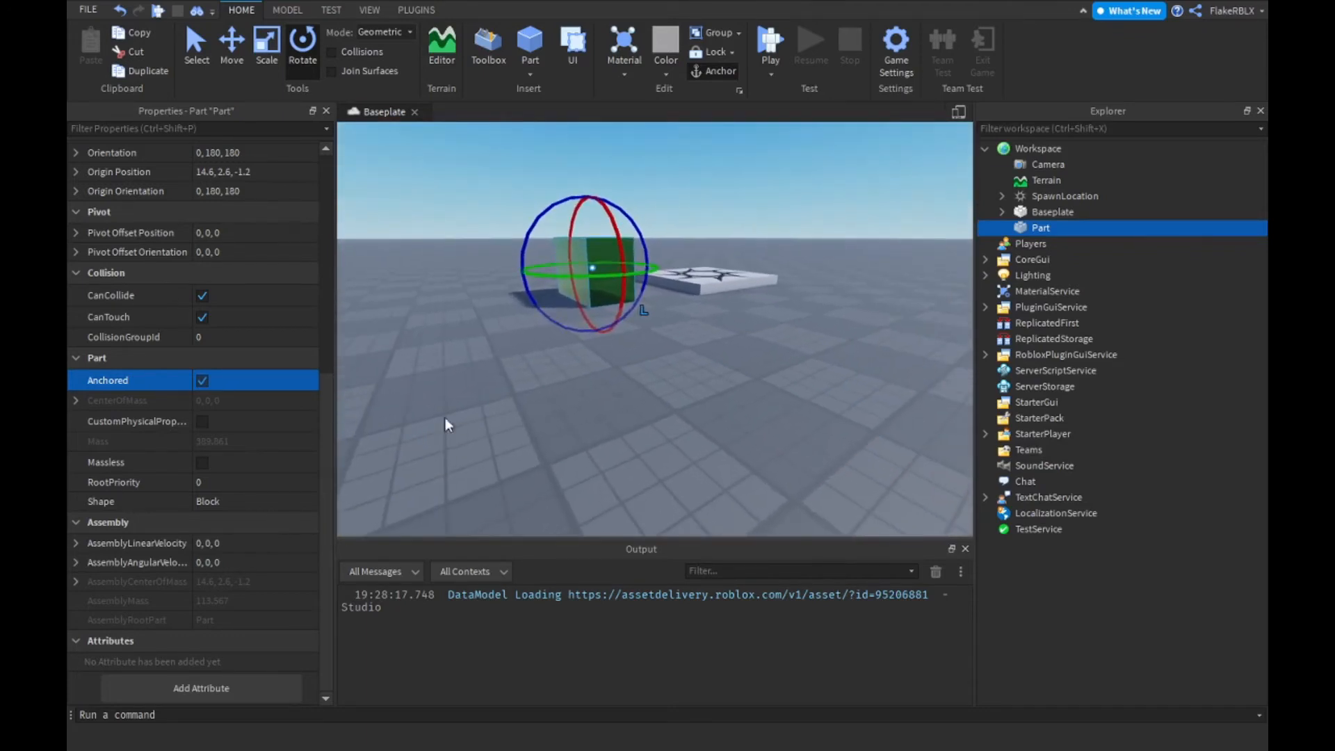
Try other shapes on the green block, including Cylinder, and set its shape back to Block.
key("w")
right_click_drag(410, 433, 397, 420)
key("s")
left_click(223, 496)
left_click(223, 499)
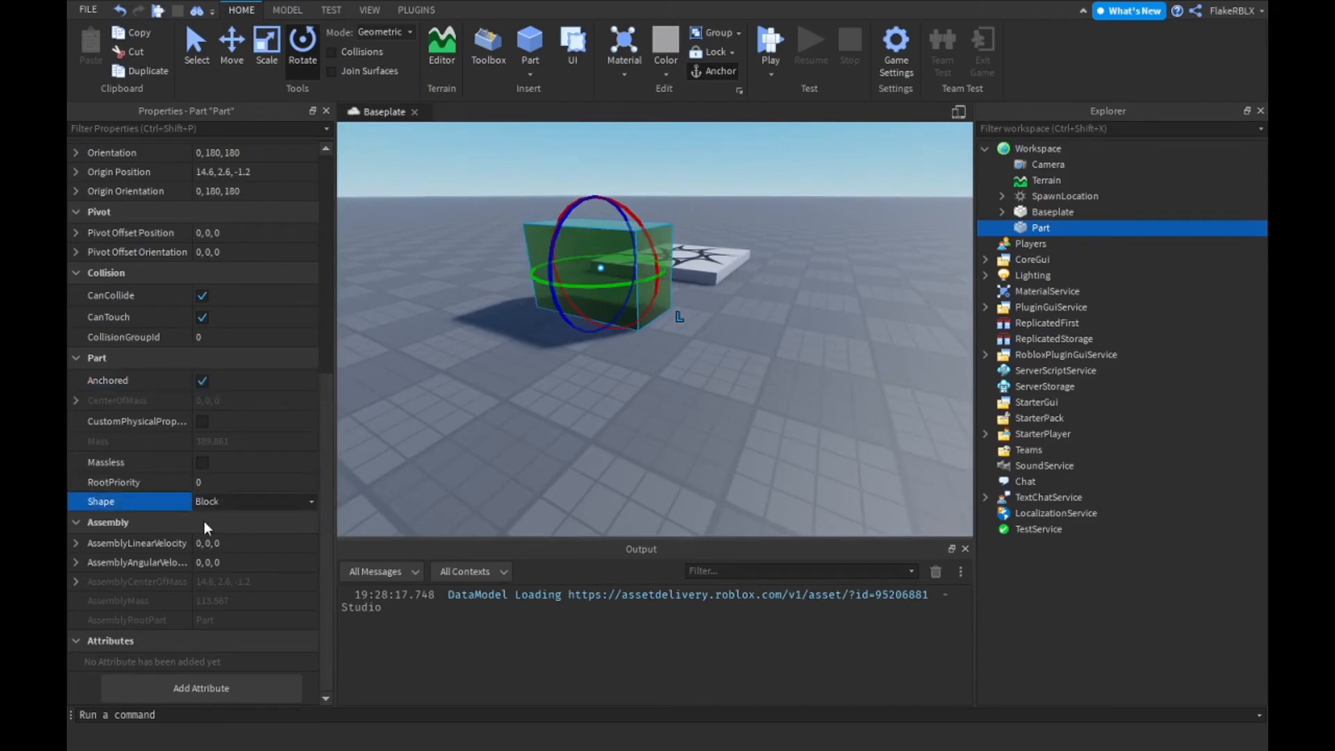
left_click(203, 520)
left_click(214, 485)
left_click(208, 499)
left_click(206, 537)
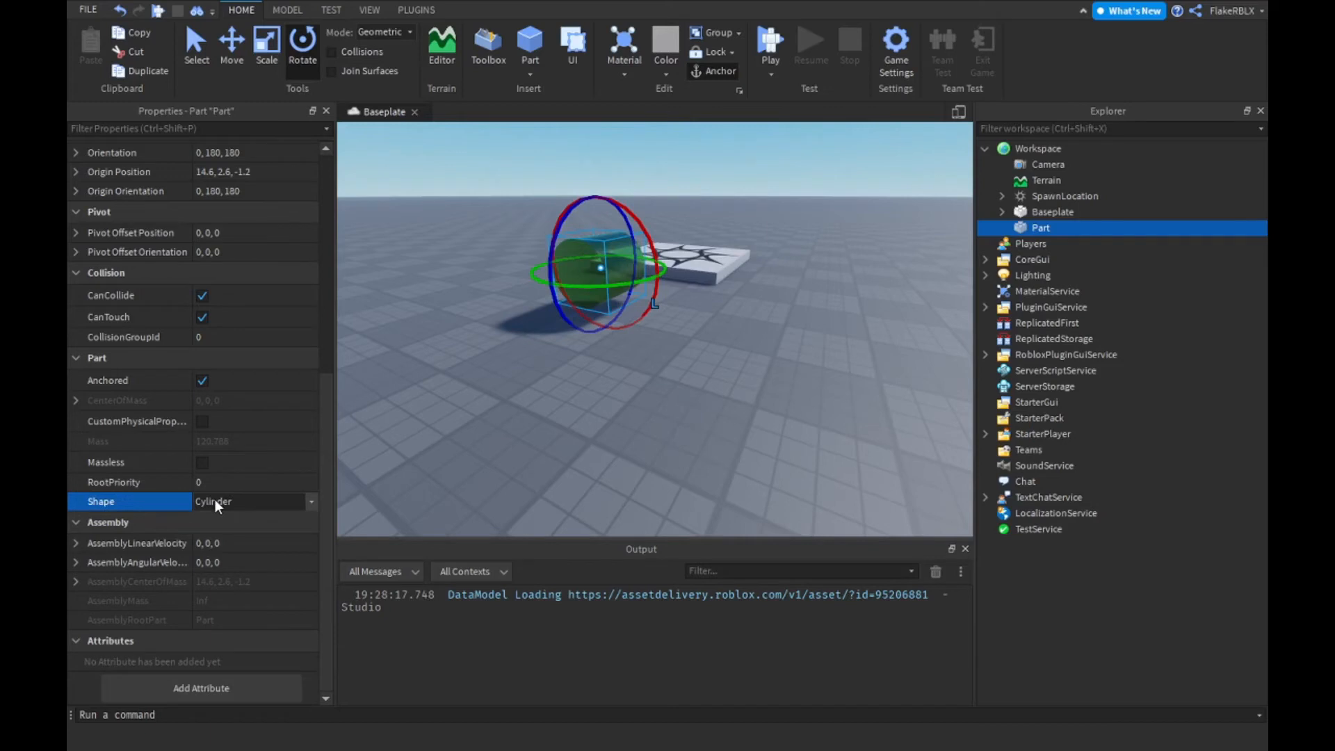
left_click(216, 525)
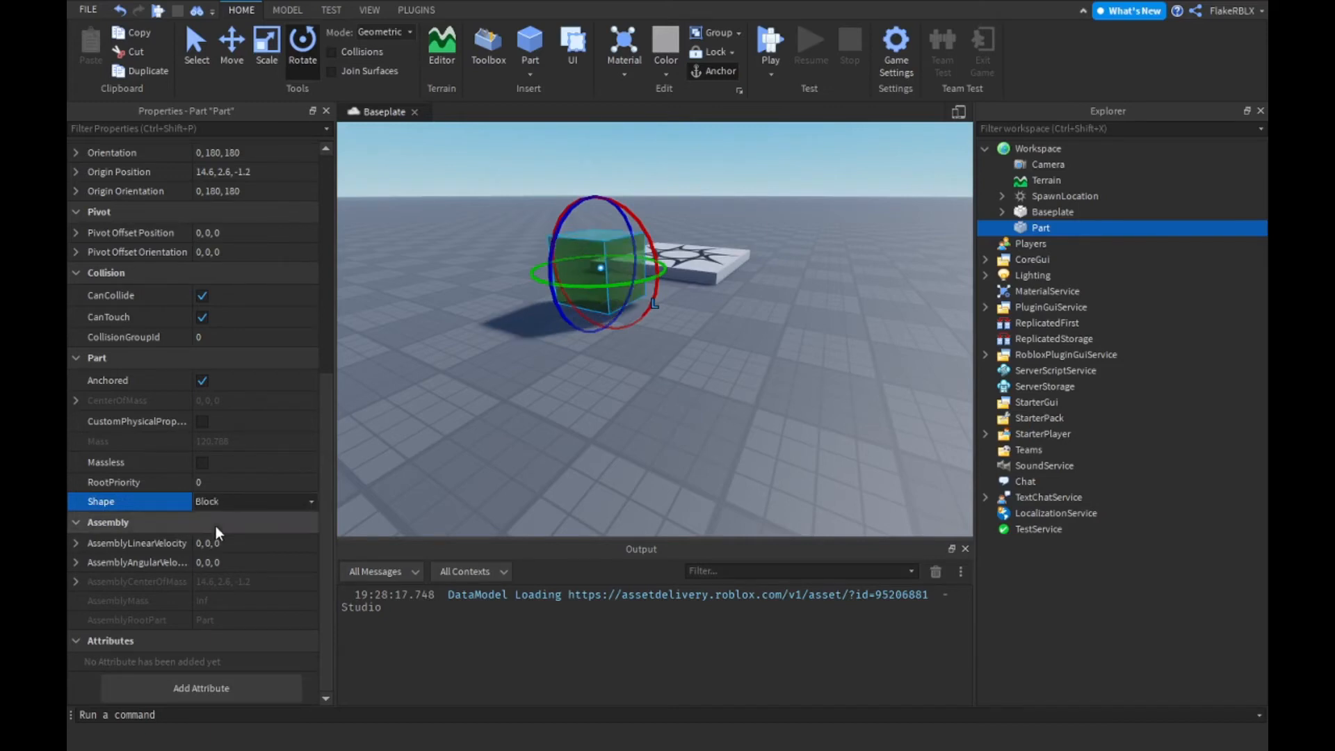
Look over the reshaped block, deselect it, and view it and the spawn location from different sides and distances.
key("w")
right_click_drag(558, 466, 596, 442)
key("f")
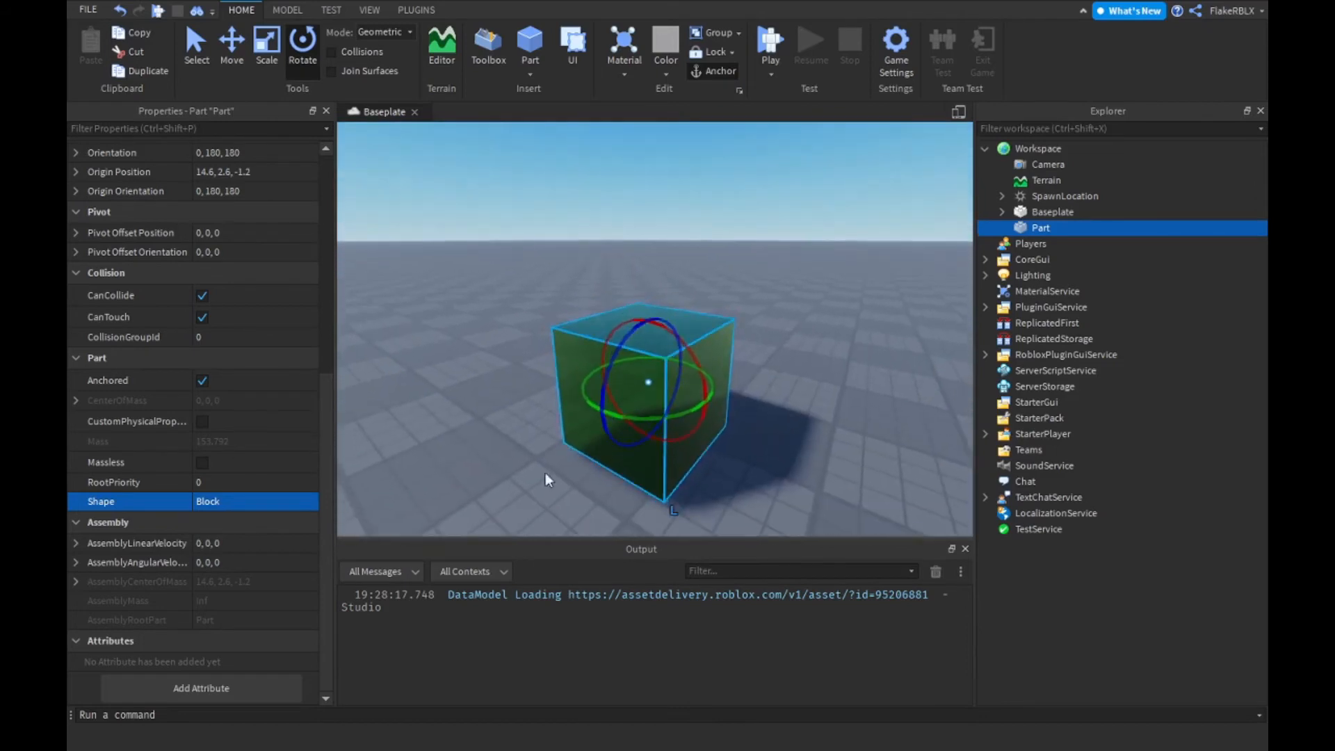
scroll(215, 402, "up", 3)
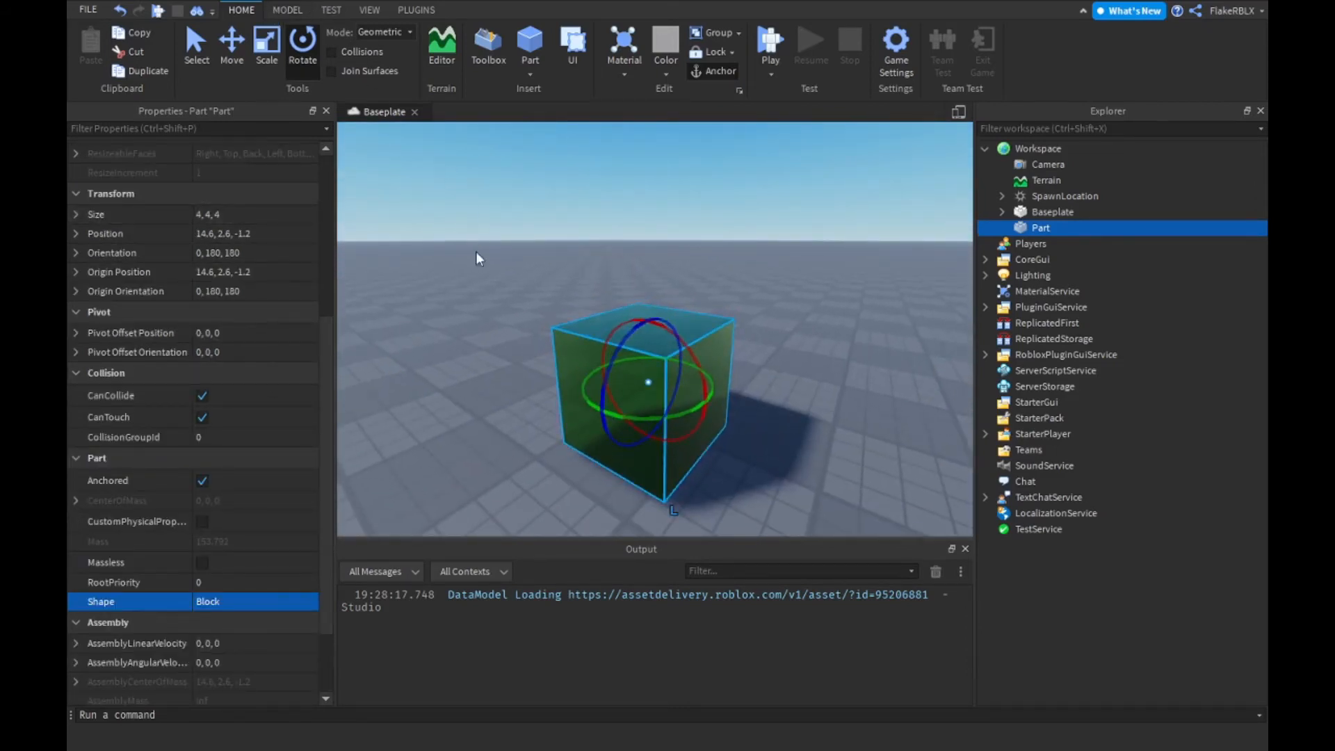
left_click(467, 376)
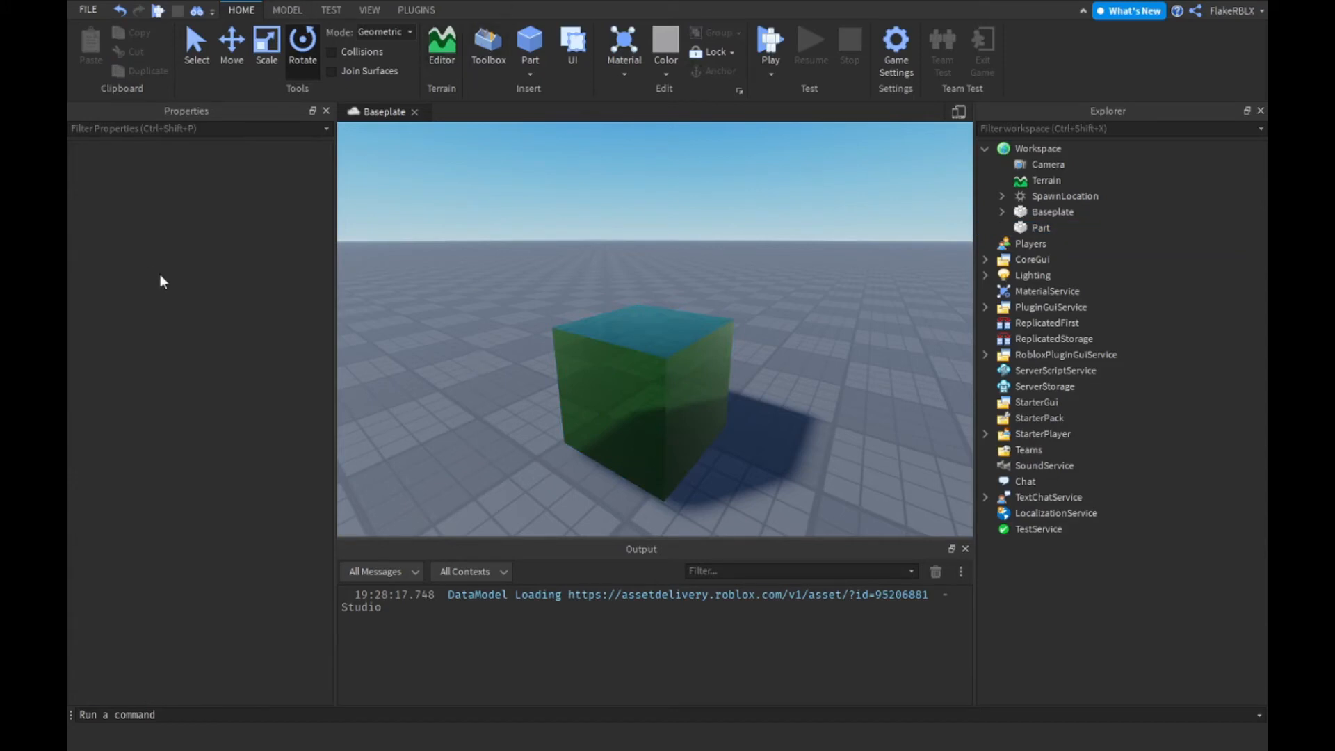
scroll(625, 426, "down", 4)
scroll(688, 416, "up", 4)
right_click_drag(634, 420, 578, 504)
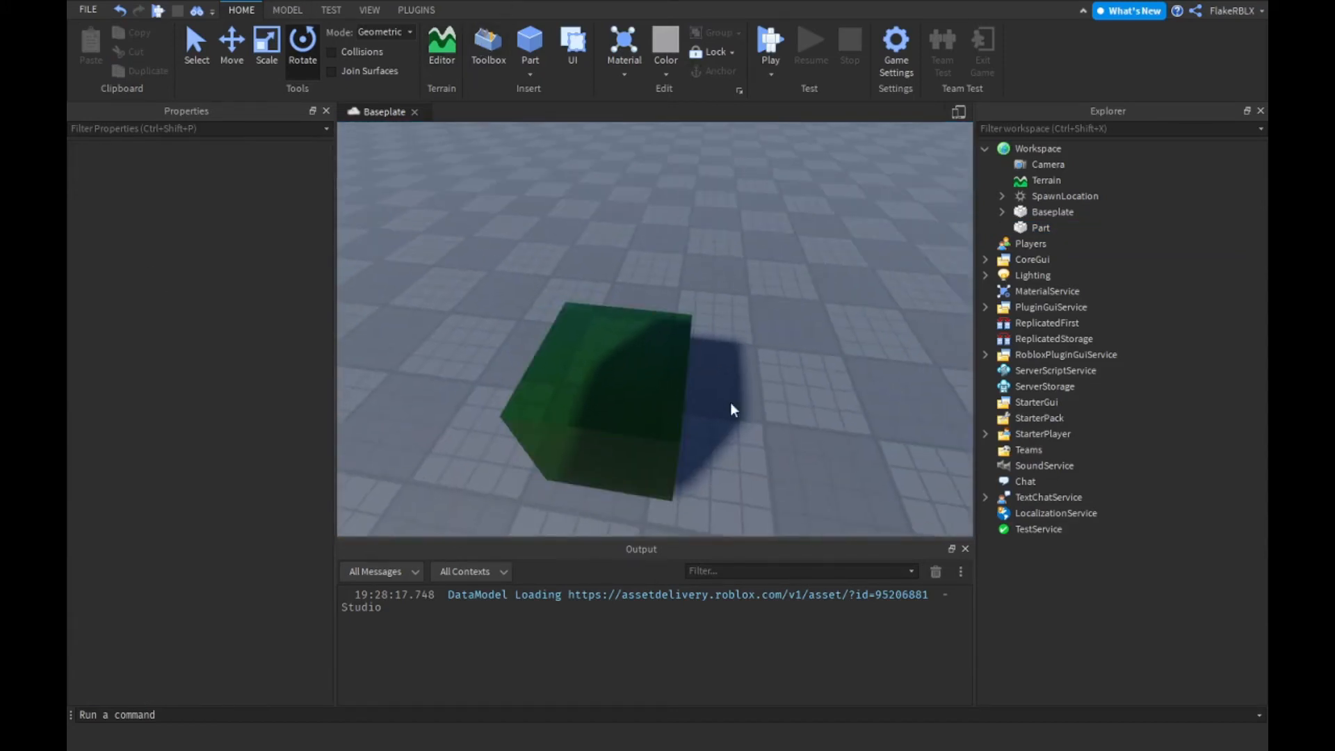
right_click_drag(703, 466, 702, 465)
scroll(702, 465, "down", 6)
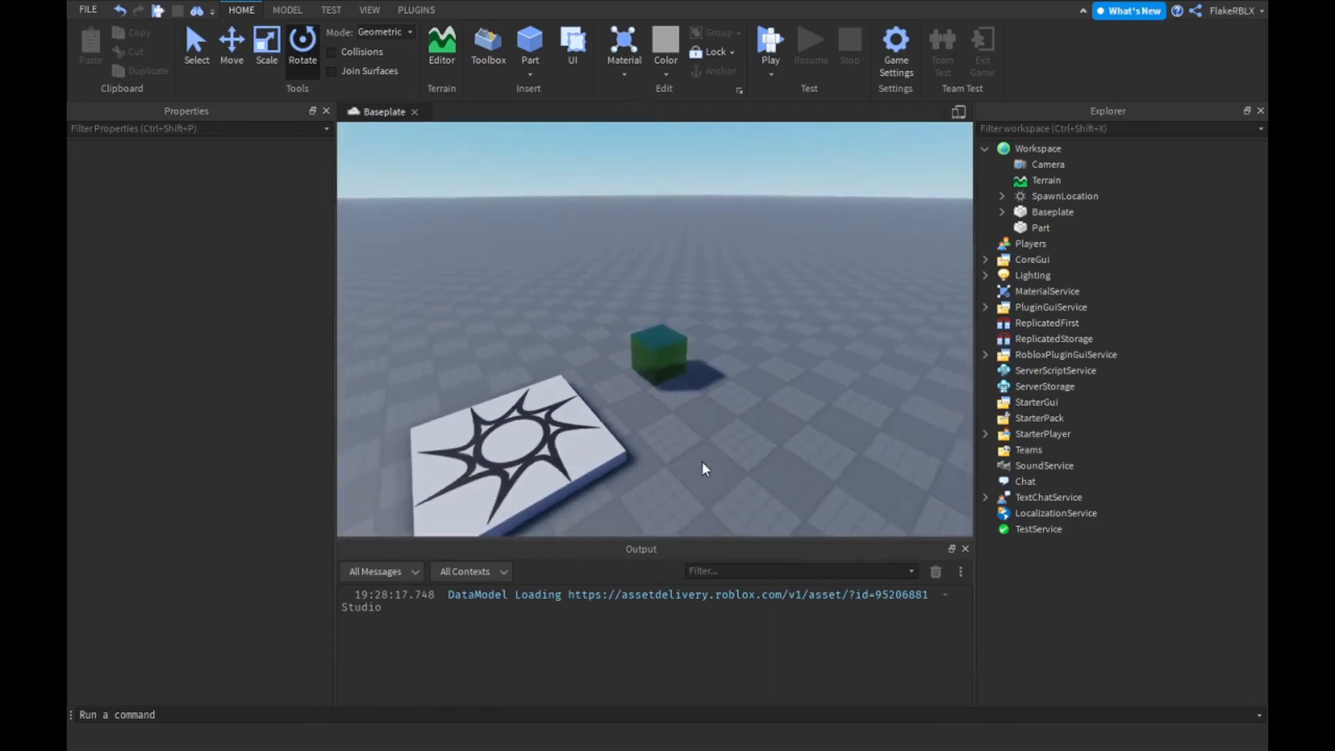
scroll(647, 361, "up", 2)
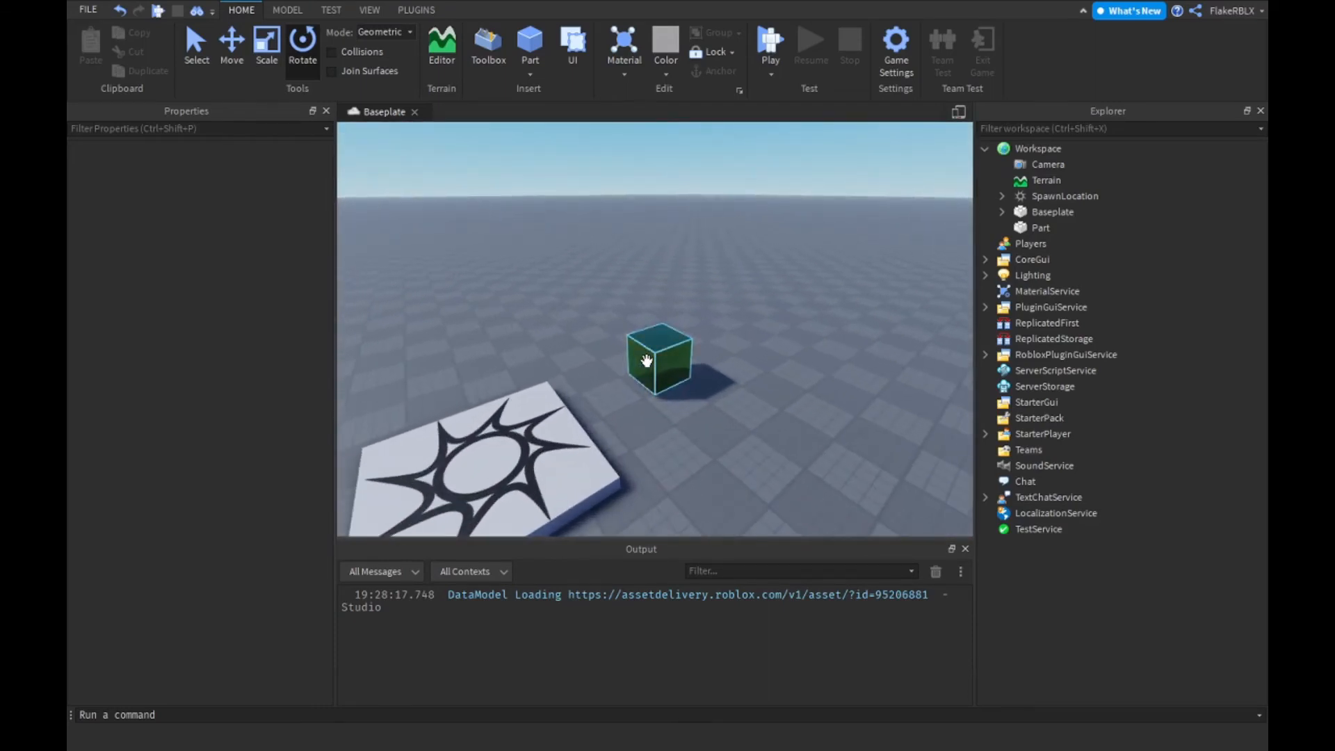
right_click_drag(600, 333, 600, 336)
scroll(600, 329, "up", 3)
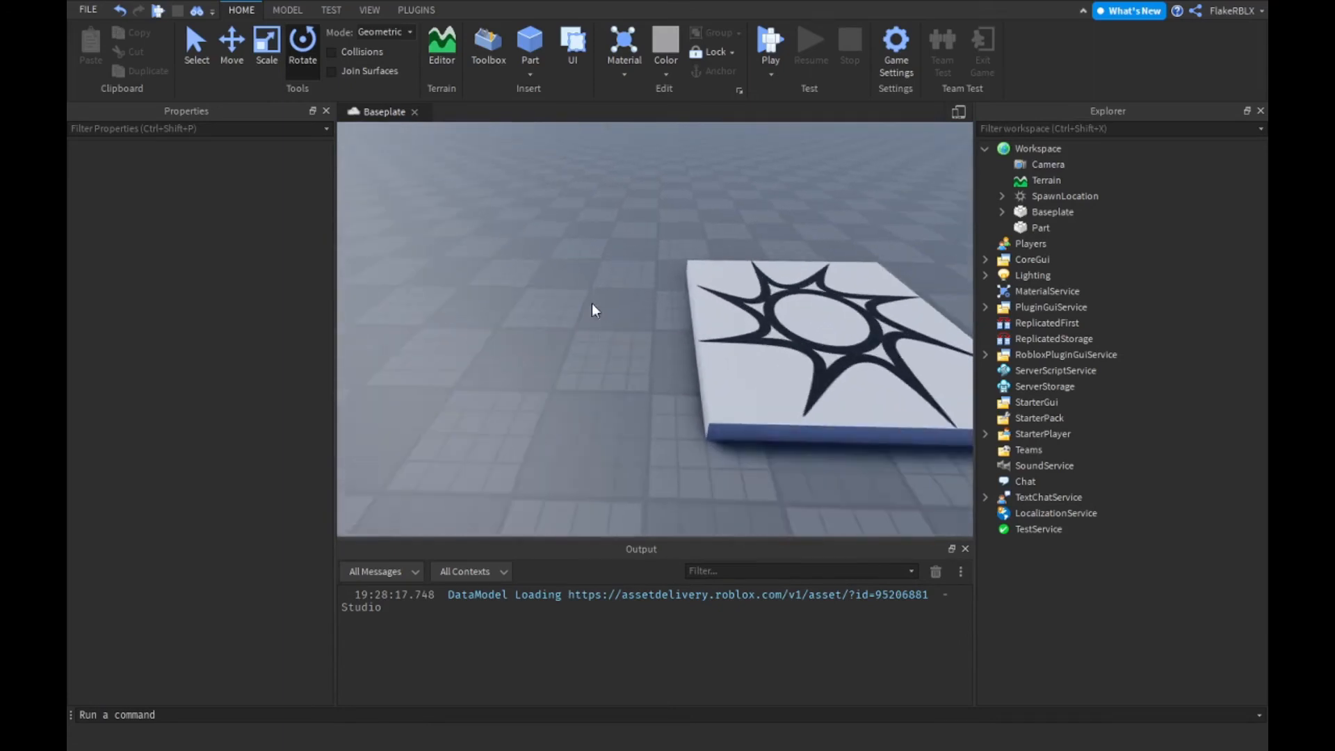
scroll(592, 304, "down", 4)
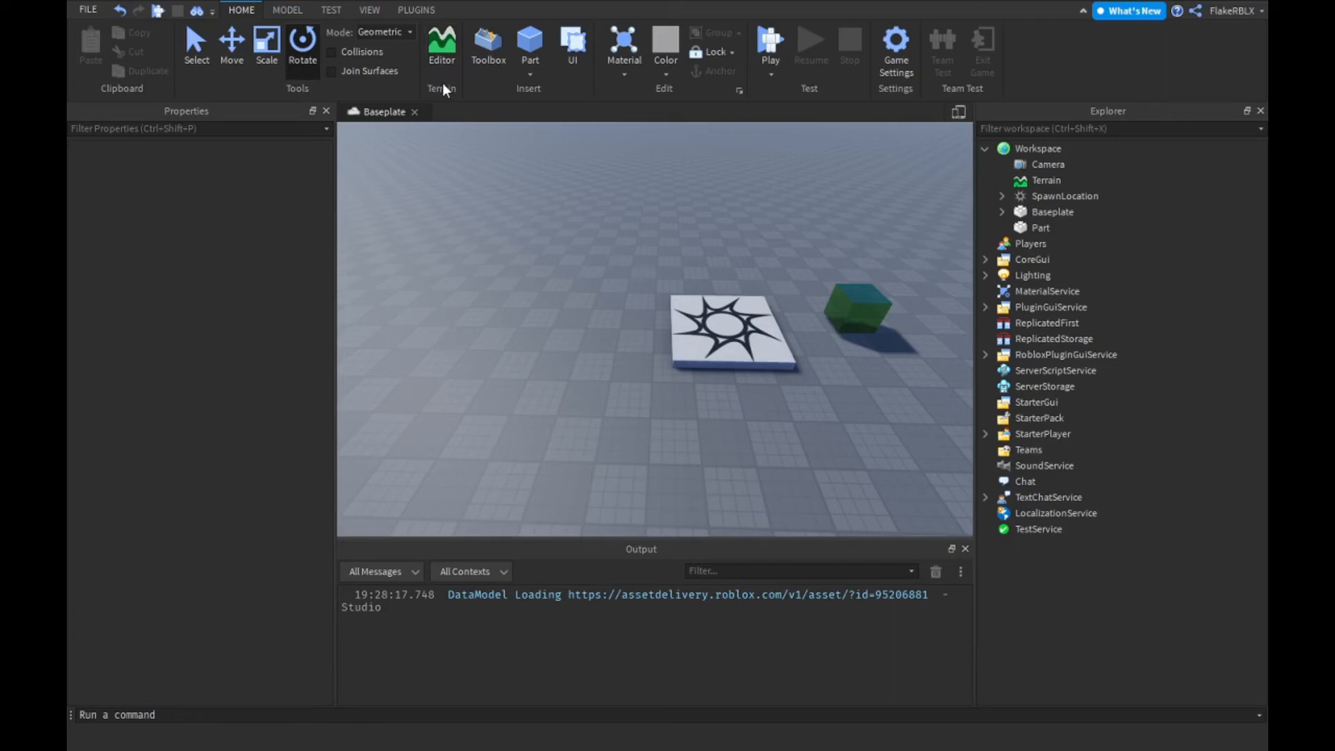
Open the Terrain Editor's editing tools and start the Add brush over the baseplate.
left_click(441, 57)
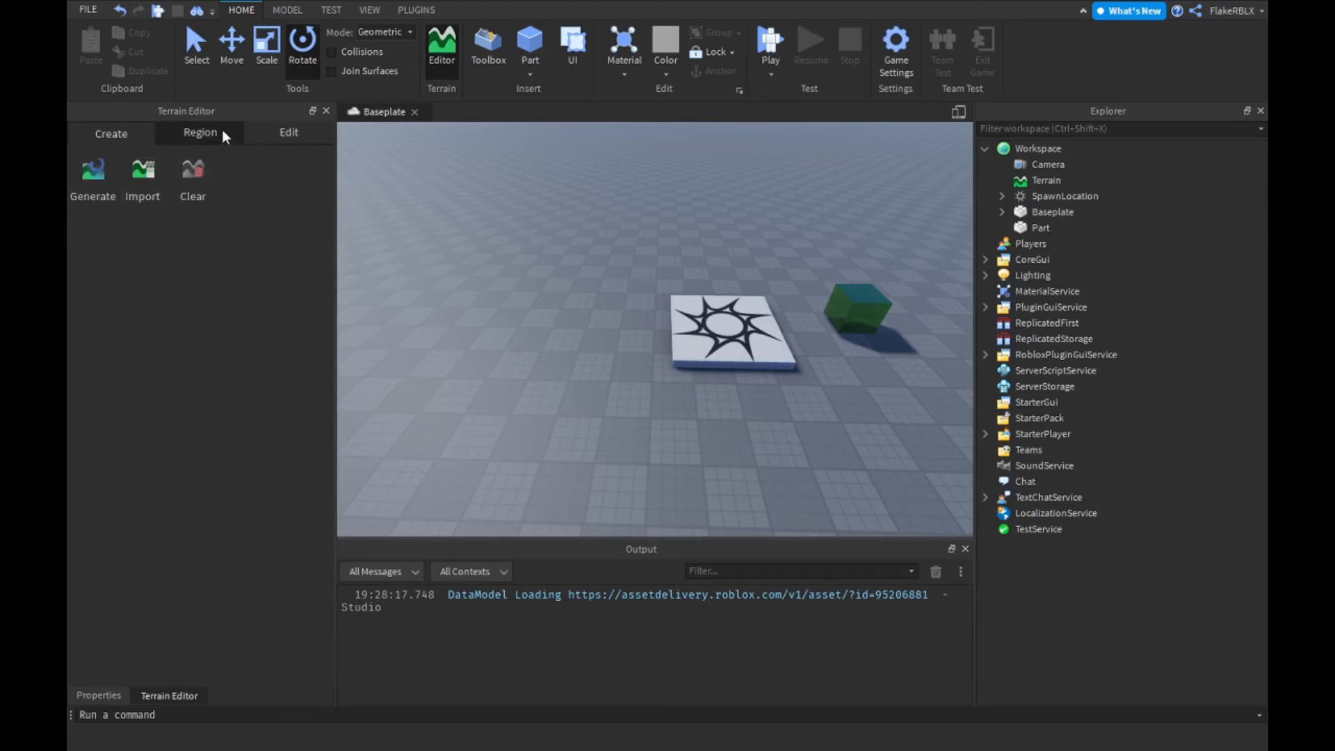
left_click(290, 132)
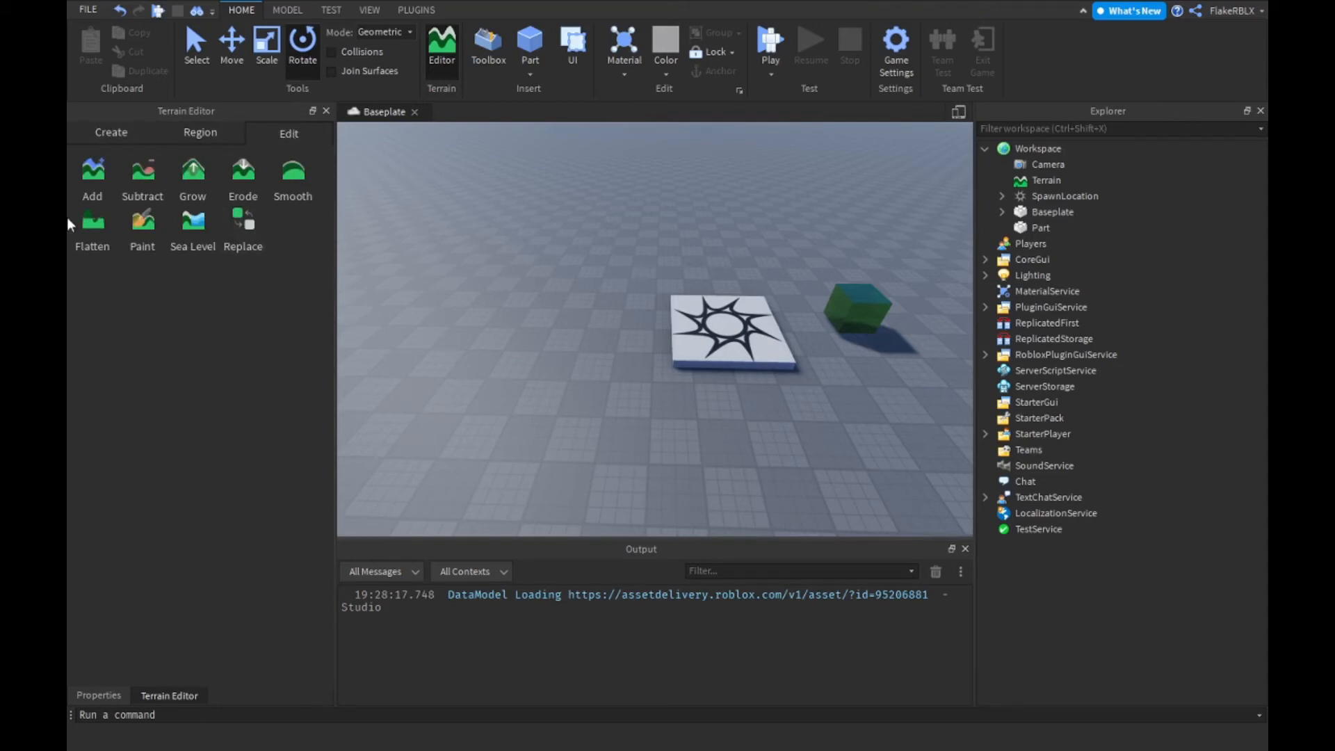
left_click(91, 181)
right_click_drag(585, 349, 570, 342)
scroll(162, 312, "down", 3)
scroll(170, 343, "up", 2)
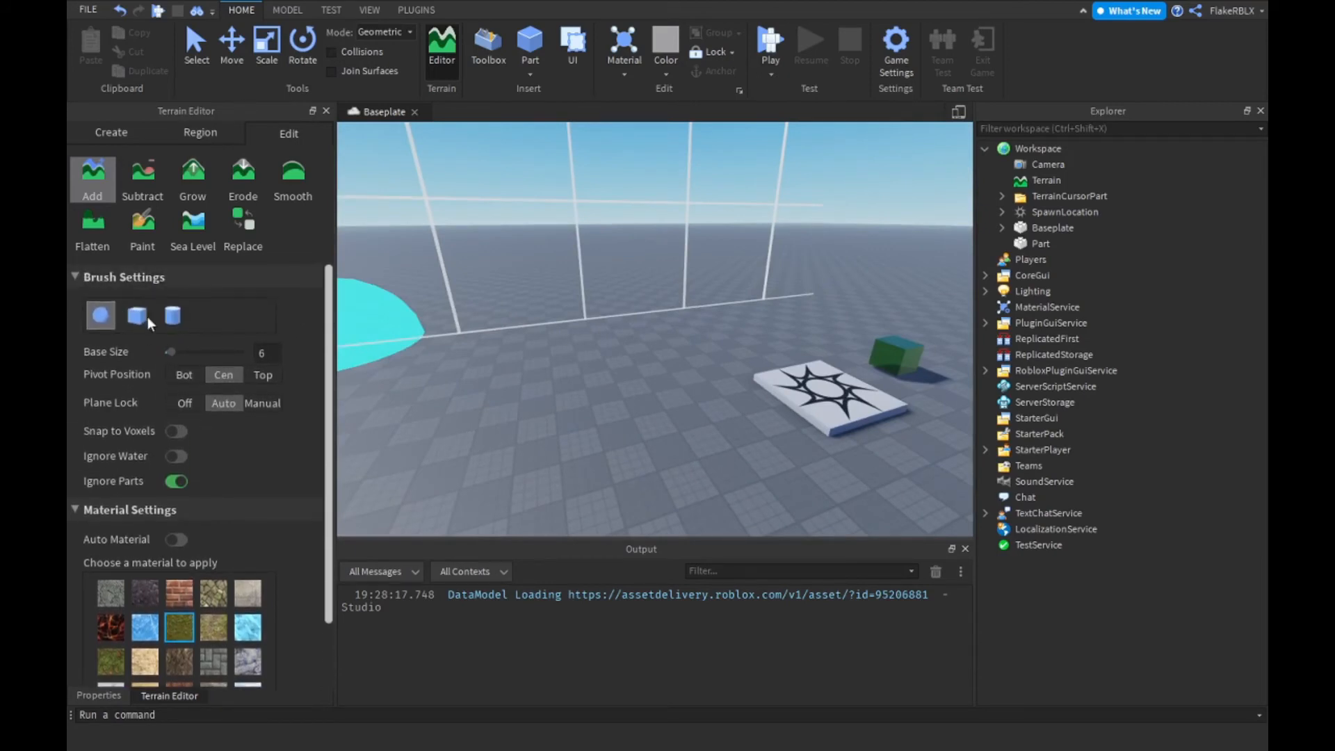
Try various terrain materials for the Add brush, including Cracked Lava, Limestone and Basalt, ending on Rock.
scroll(147, 315, "down", 2)
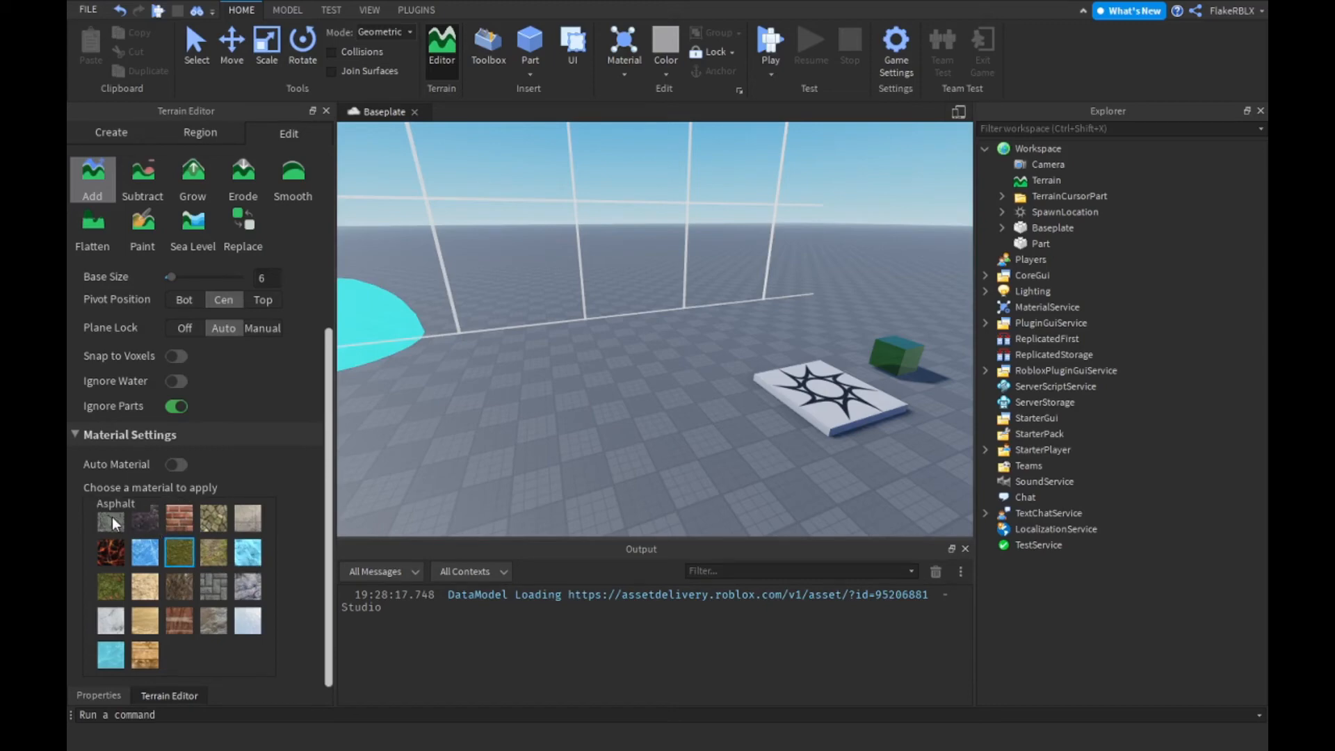
left_click(114, 554)
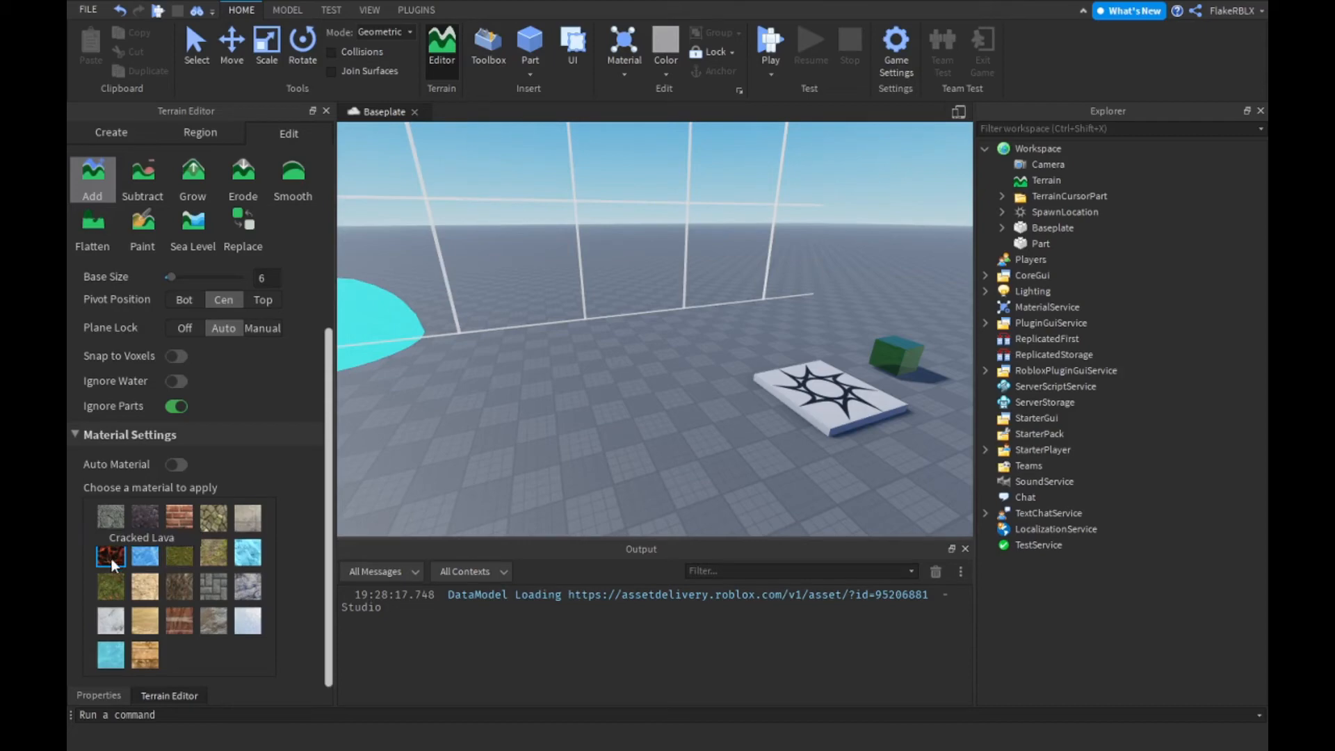
left_click(145, 586)
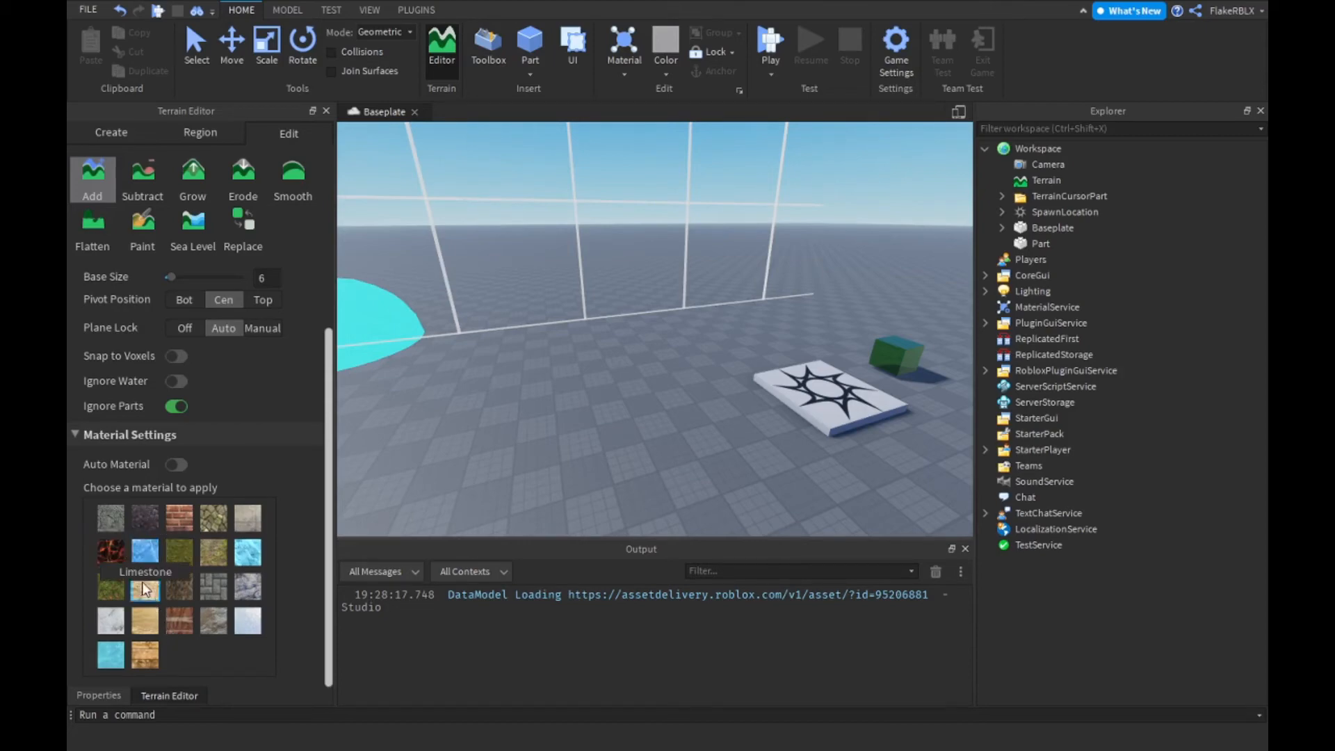
left_click(212, 521)
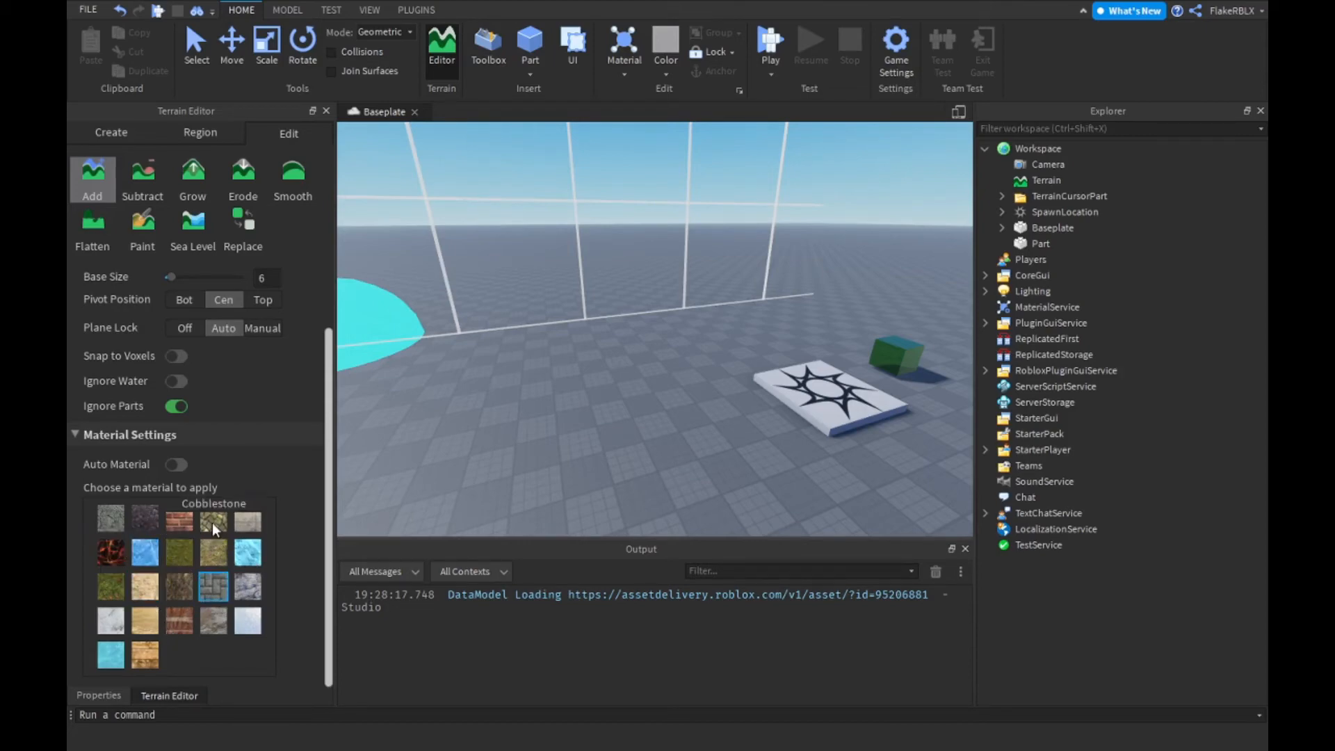
left_click(149, 527)
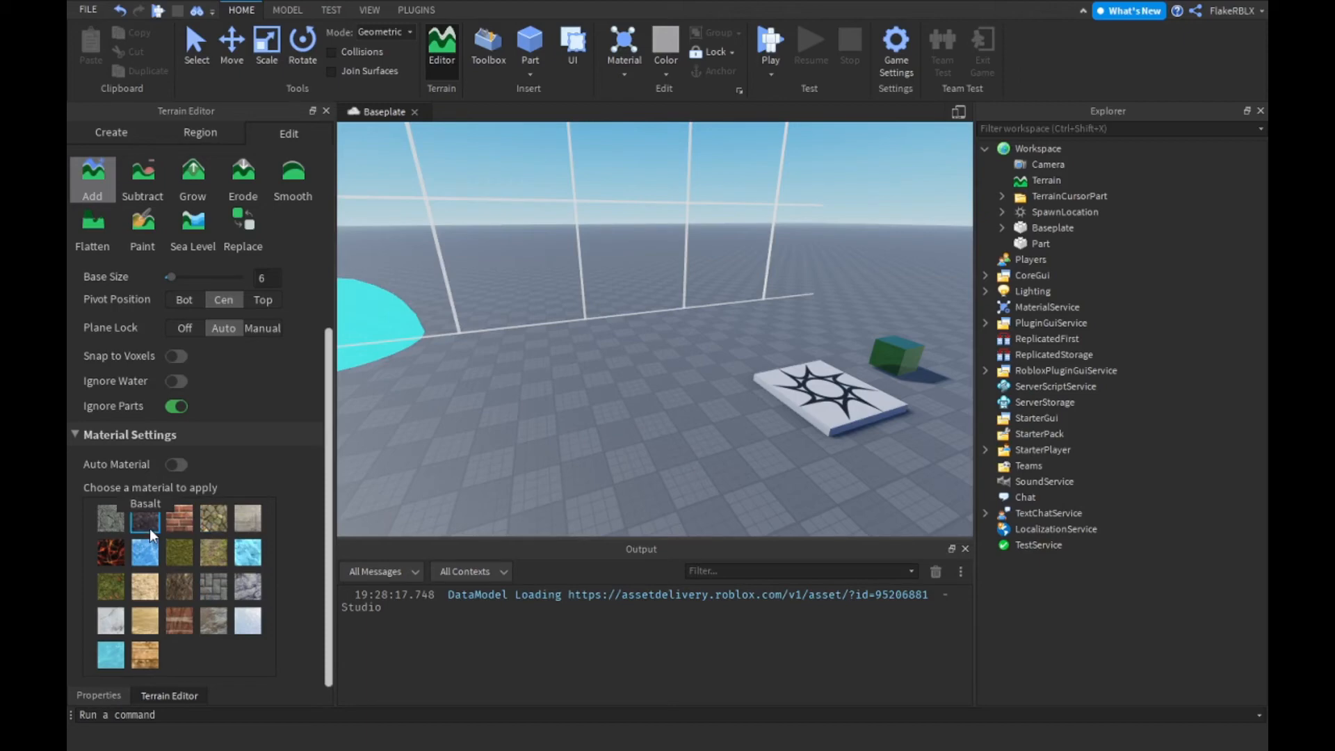
left_click(147, 652)
left_click(115, 630)
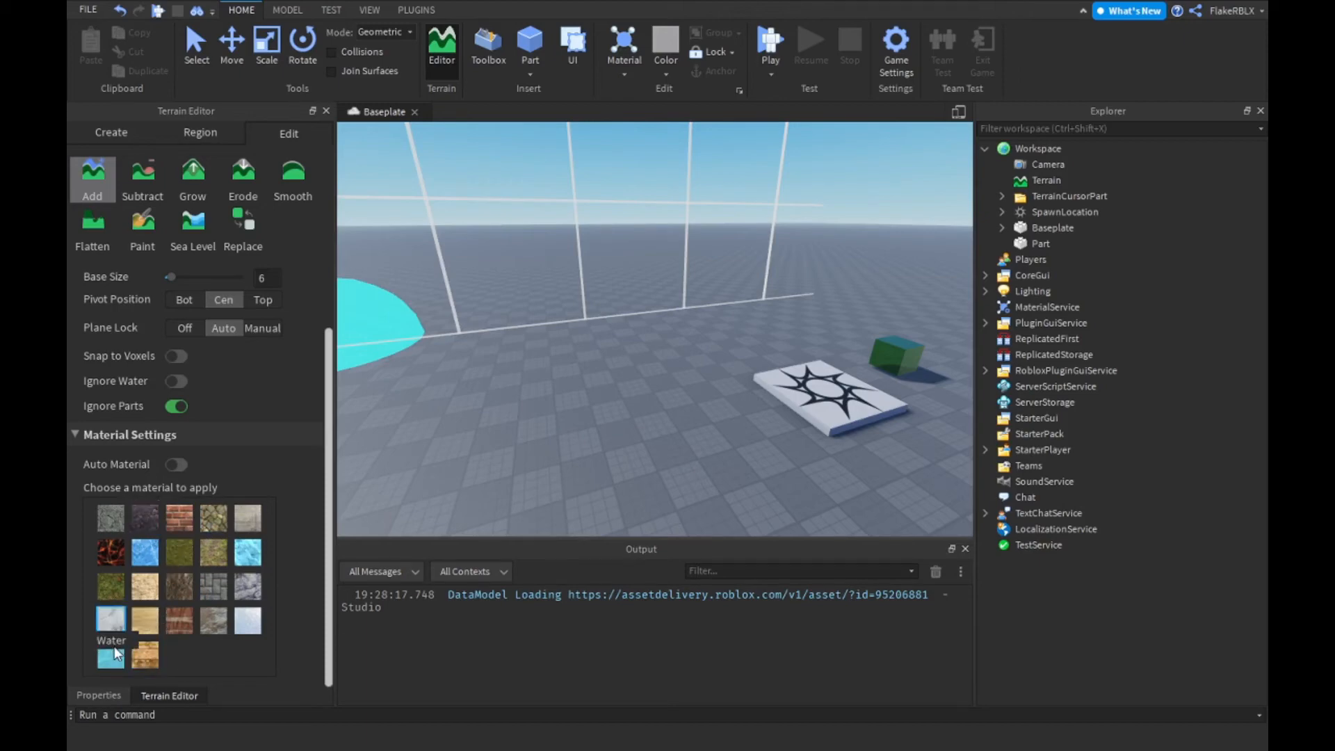
left_click(117, 653)
left_click(250, 562)
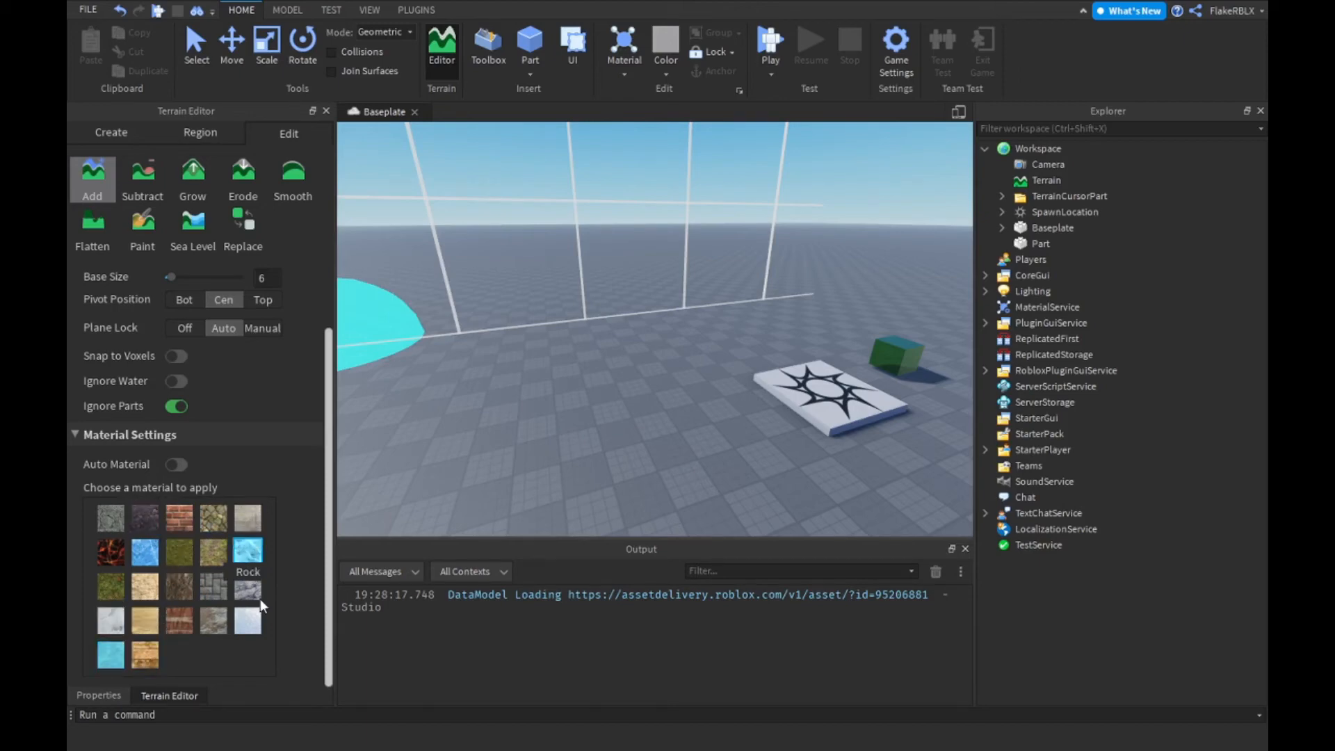
left_click(259, 595)
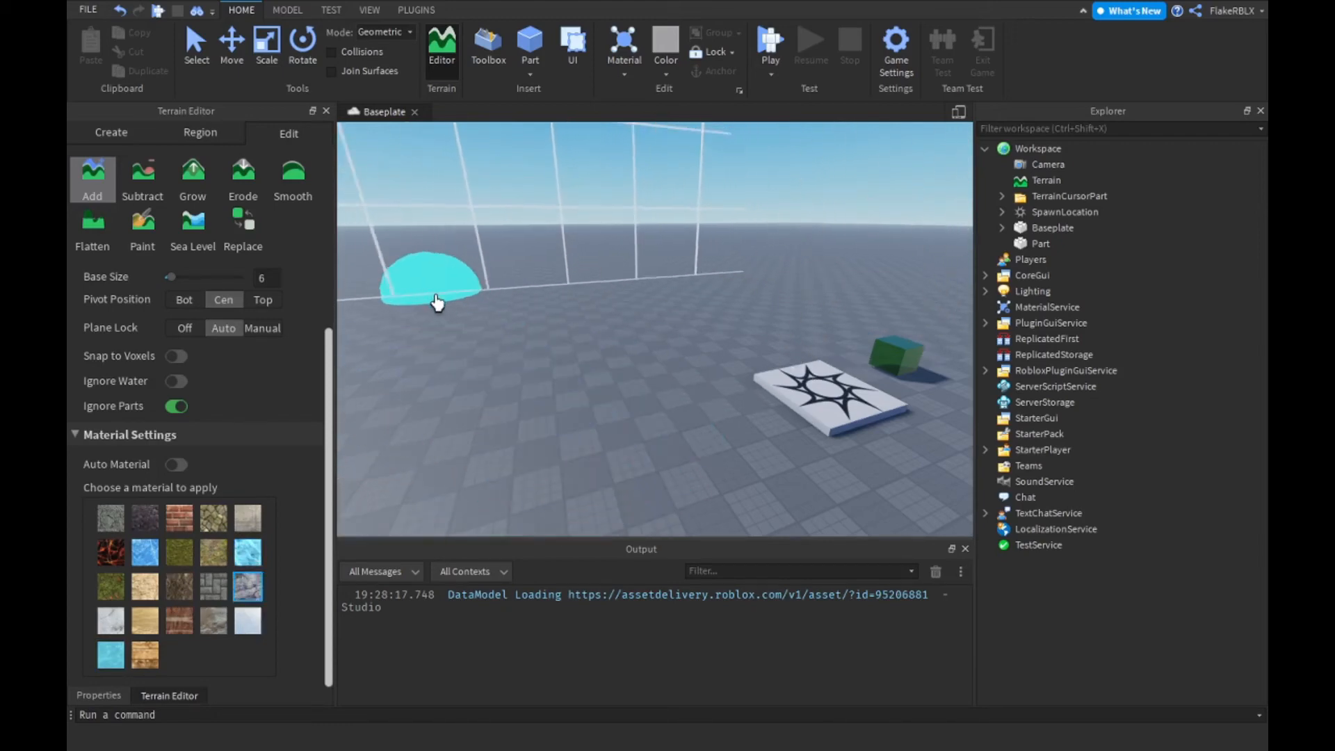
Set the Add brush's terrain material to Cracked Lava and return to the brush settings.
key("s")
right_click_drag(616, 370, 617, 369)
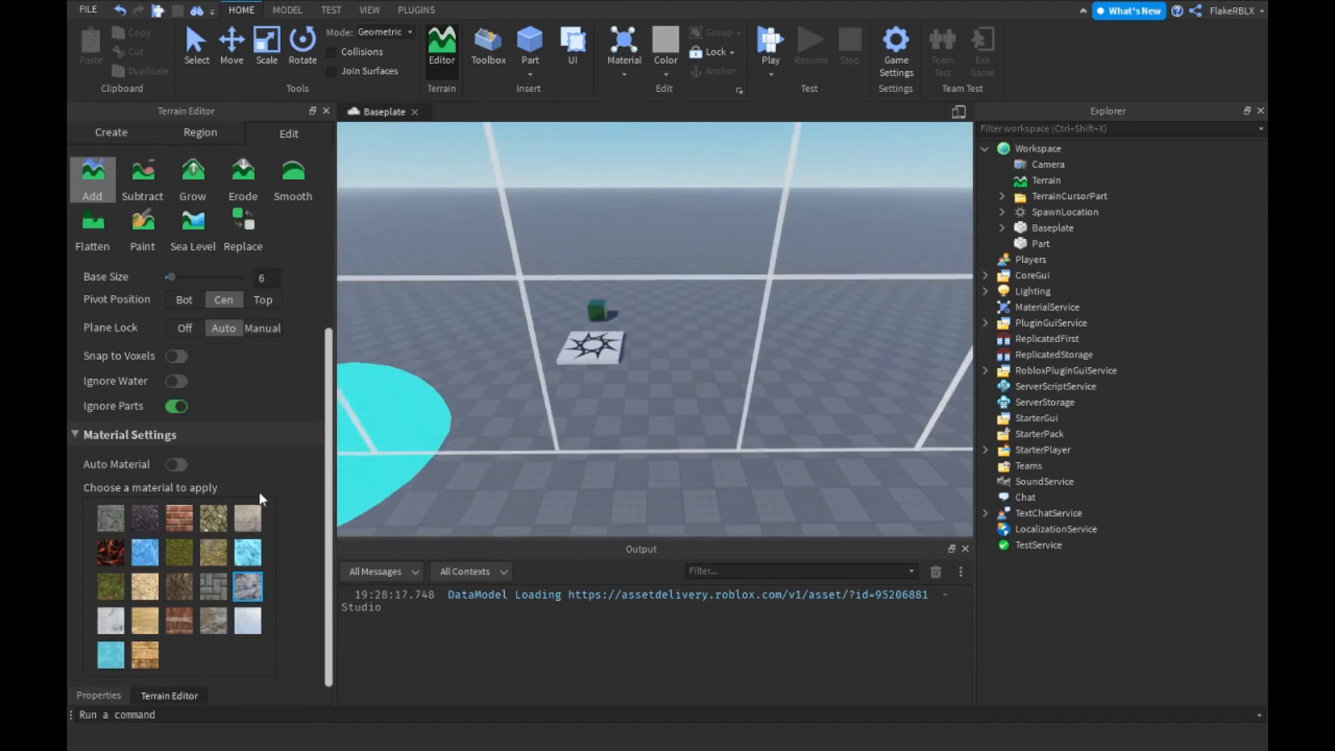
key("a")
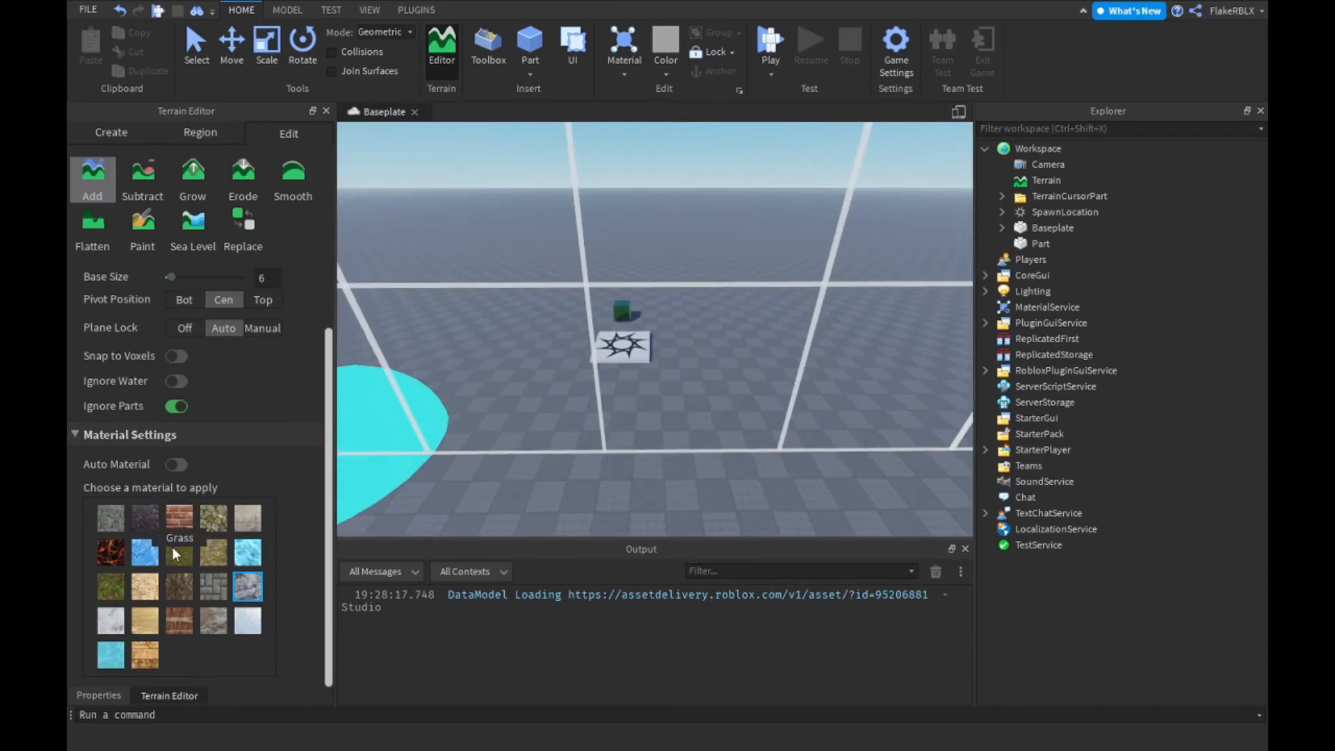
left_click(108, 552)
key("w")
right_click_drag(562, 392, 562, 392)
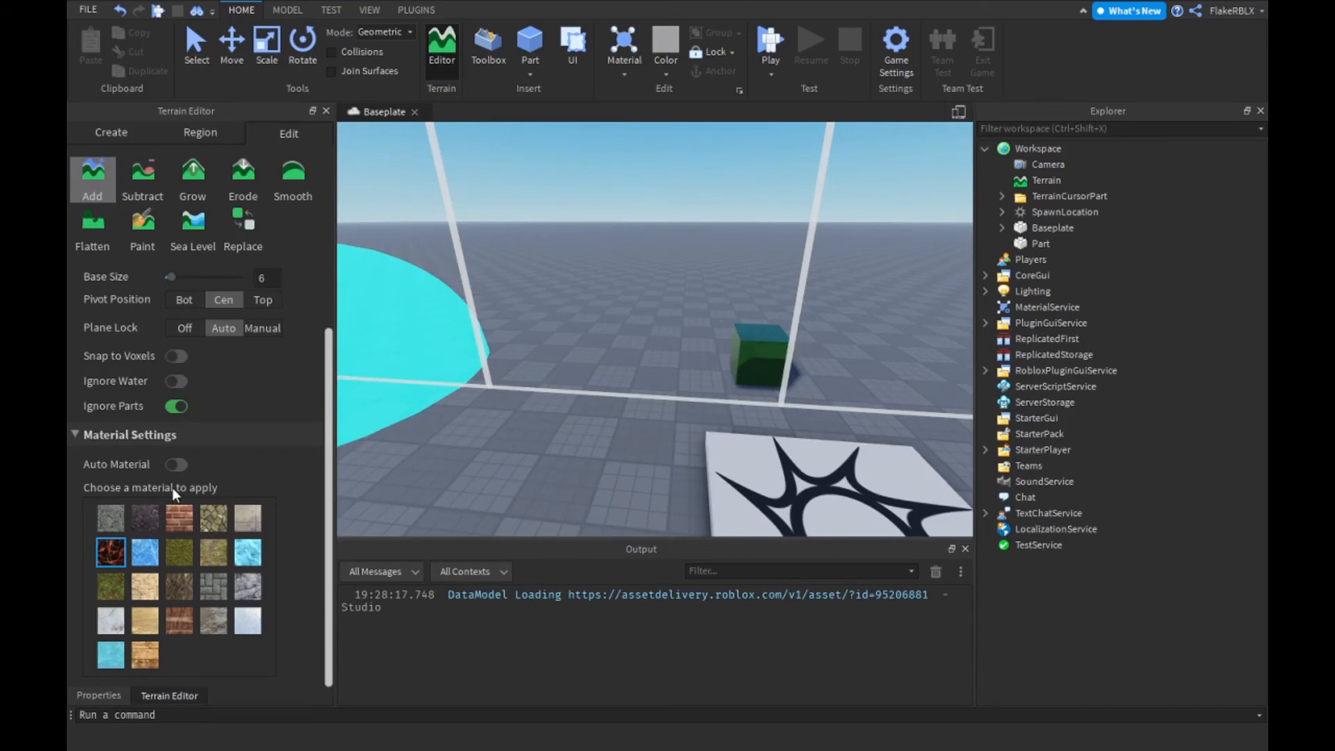
scroll(172, 487, "up", 2)
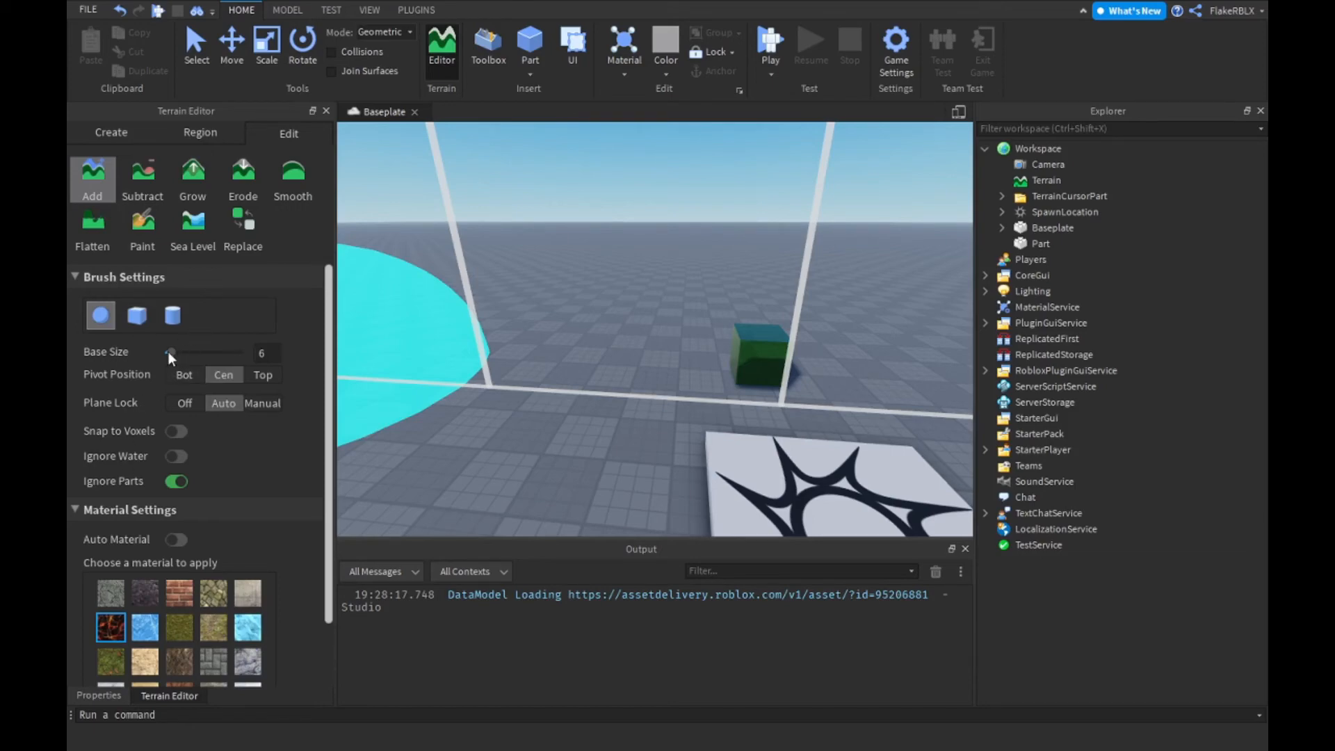
Set the Add brush's base size to 2 and add a small blob of Cracked Lava on the baseplate.
left_click_drag(168, 352, 217, 356)
scroll(595, 370, "down", 5)
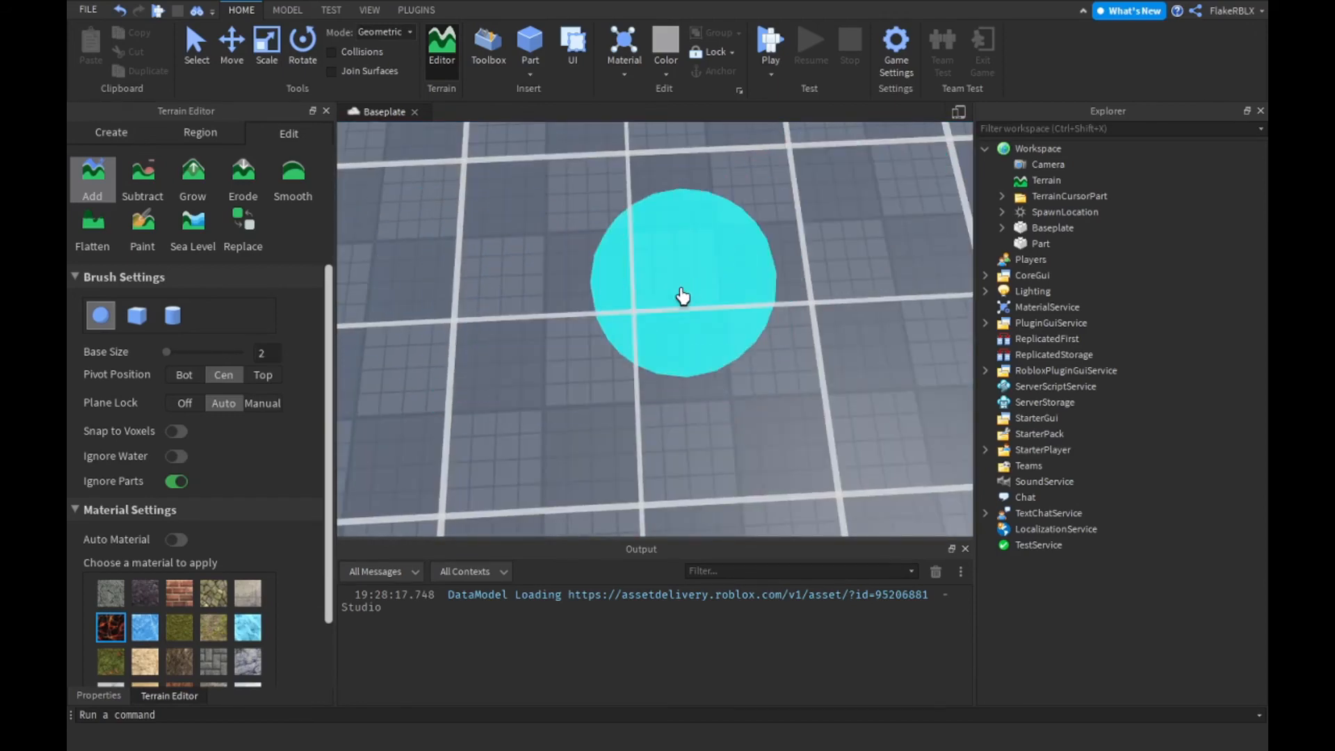
left_click(682, 296)
mouse_move(730, 424)
right_mouse_down()
mouse_move(653, 360)
mouse_move(683, 349)
right_mouse_up()
right_click_drag(540, 290, 540, 289)
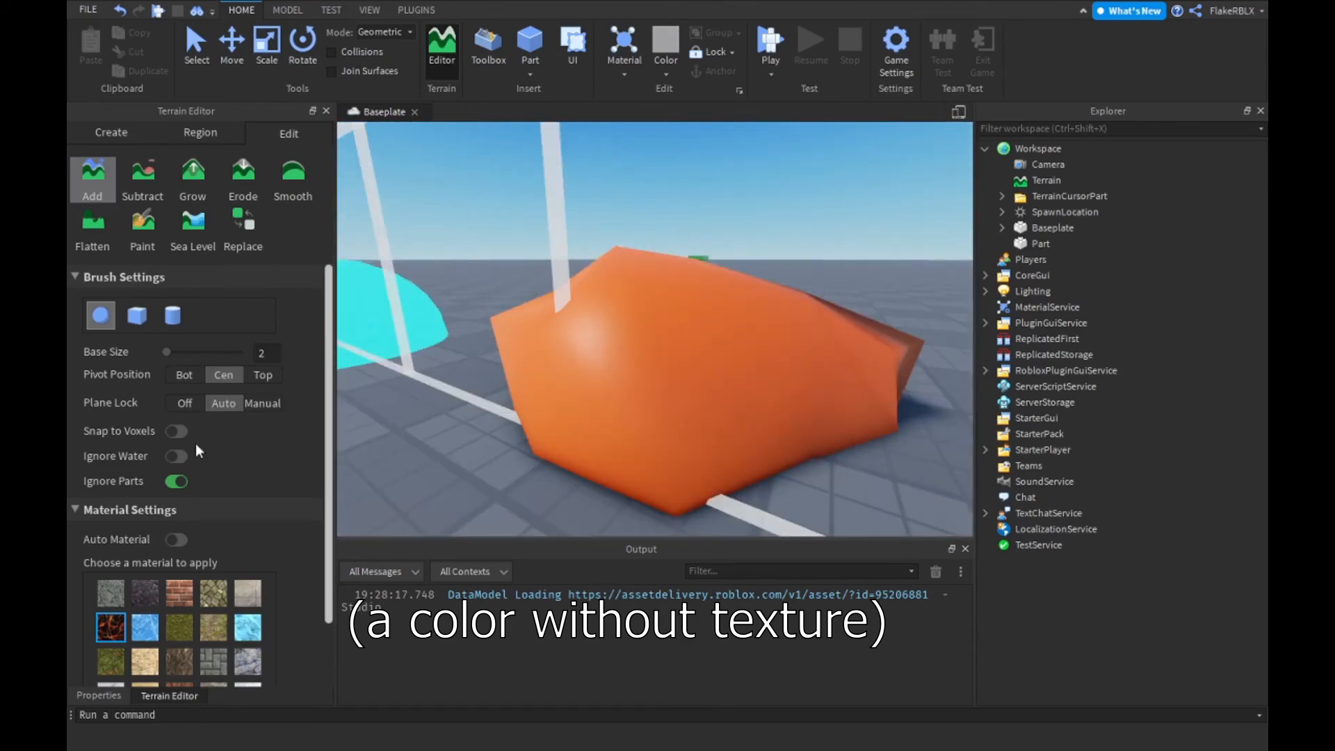
Extend the small lava blob with a stroke of Cracked Lava beside it.
scroll(266, 450, "down", 3)
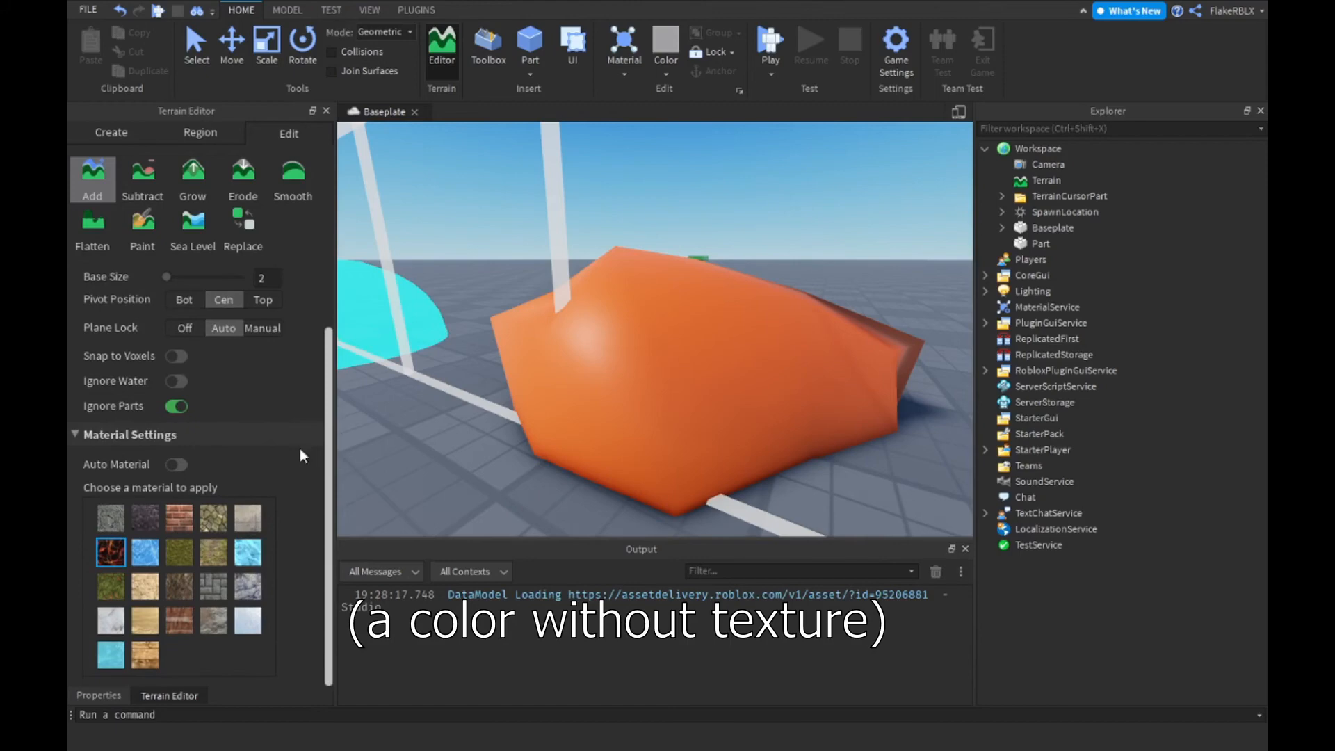
right_click_drag(626, 384, 627, 384)
key("s")
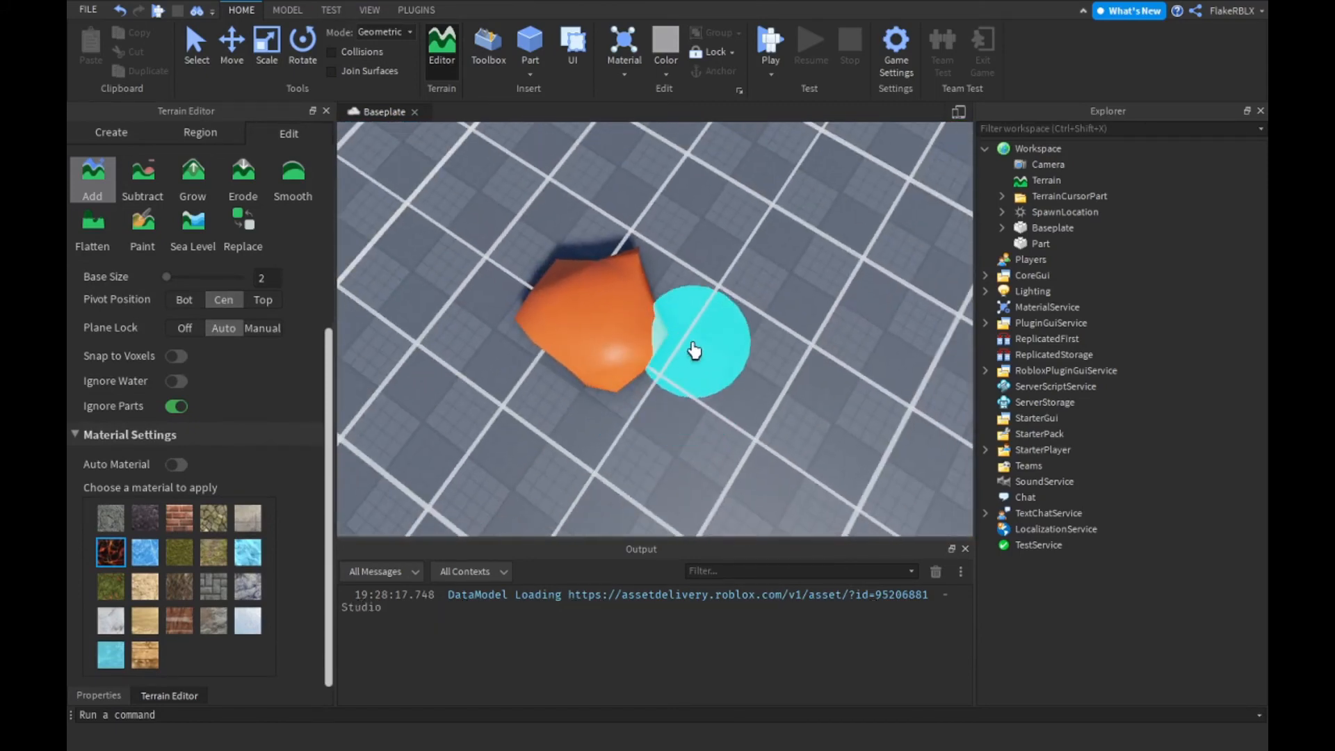
mouse_move(685, 355)
left_mouse_down()
mouse_move(682, 268)
mouse_move(631, 263)
mouse_move(566, 194)
mouse_move(560, 266)
mouse_move(489, 301)
mouse_move(512, 396)
mouse_move(683, 447)
left_mouse_up()
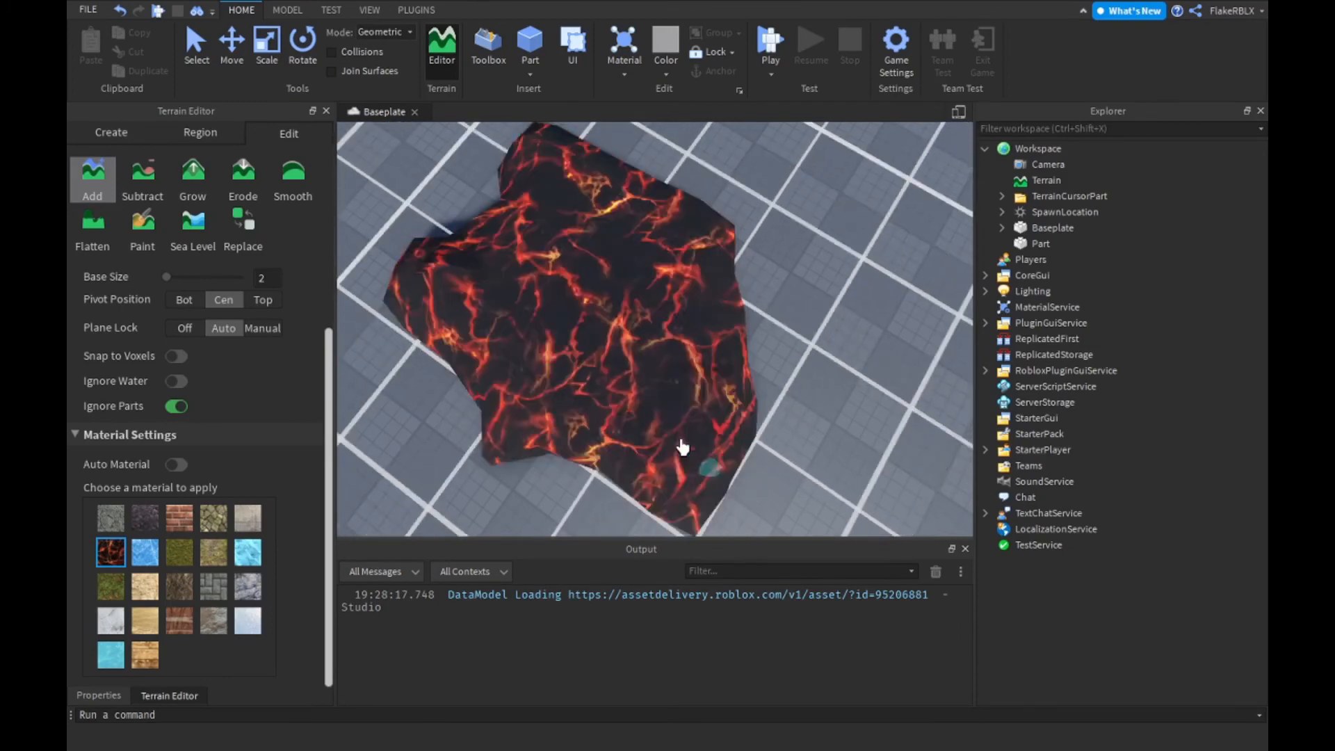
Build the Cracked Lava out into a wide patch with a raised arch formation near the spawn location.
right_click_drag(807, 347, 807, 331)
key("w")
key("s")
scroll(720, 378, "down", 3)
scroll(713, 382, "up", 1)
right_click_drag(712, 382, 716, 382)
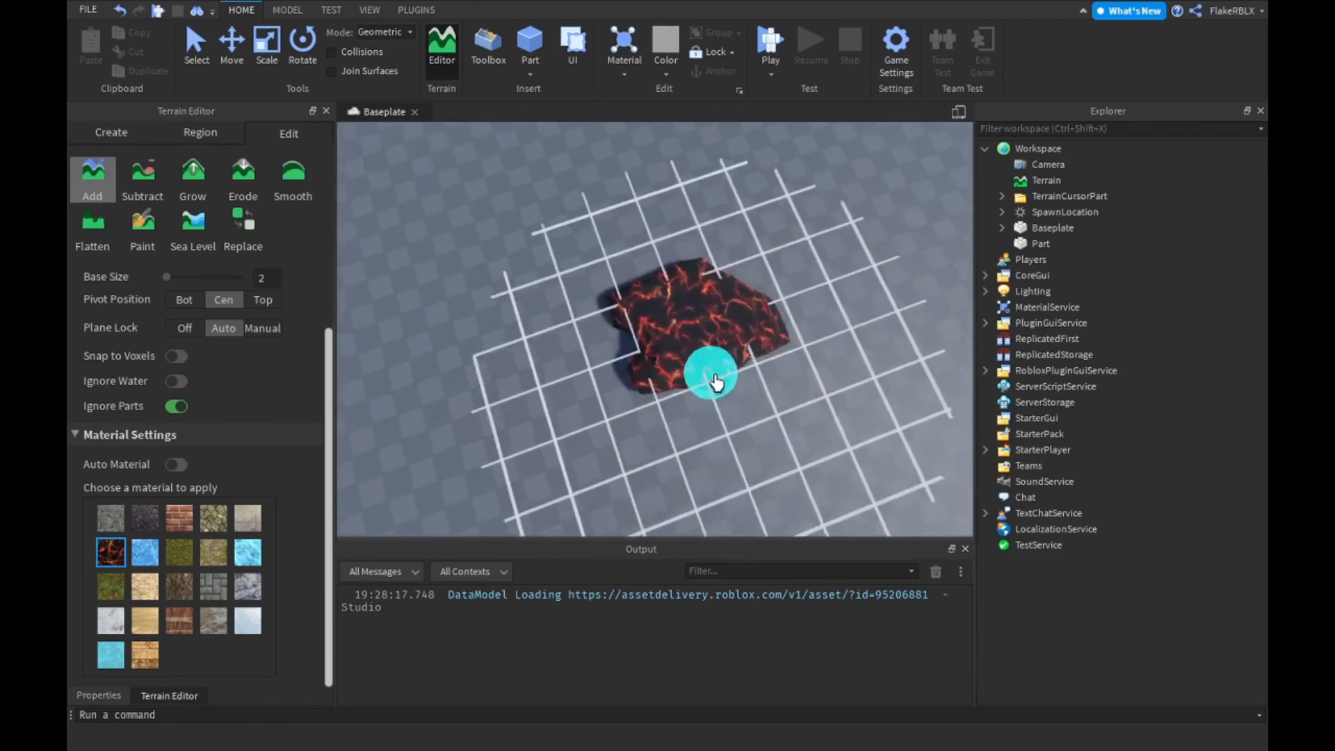
scroll(730, 379, "down", 2)
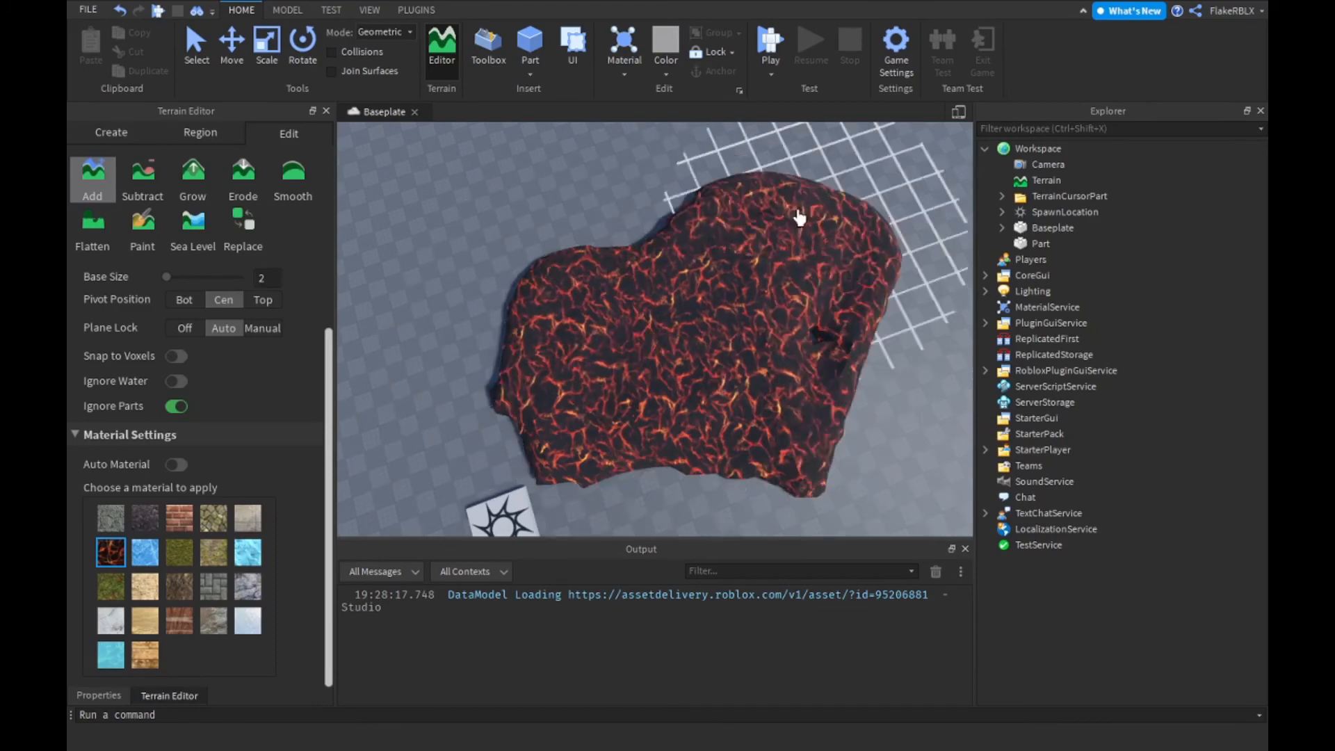
mouse_move(750, 520)
left_mouse_down()
mouse_move(927, 352)
mouse_move(801, 405)
left_mouse_up()
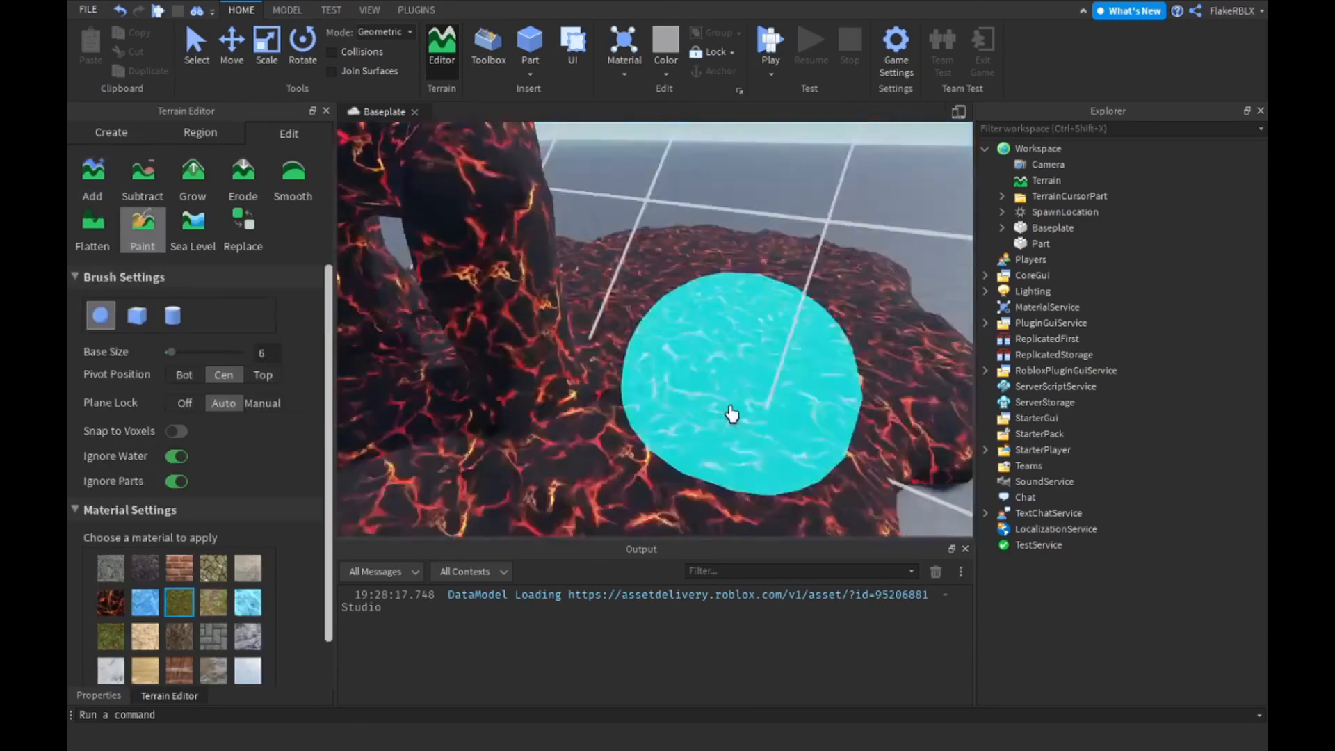
Paint Grass over the raised lava formation with the Paint brush at base size 6.
scroll(731, 391, "down", 5)
scroll(715, 276, "up", 3)
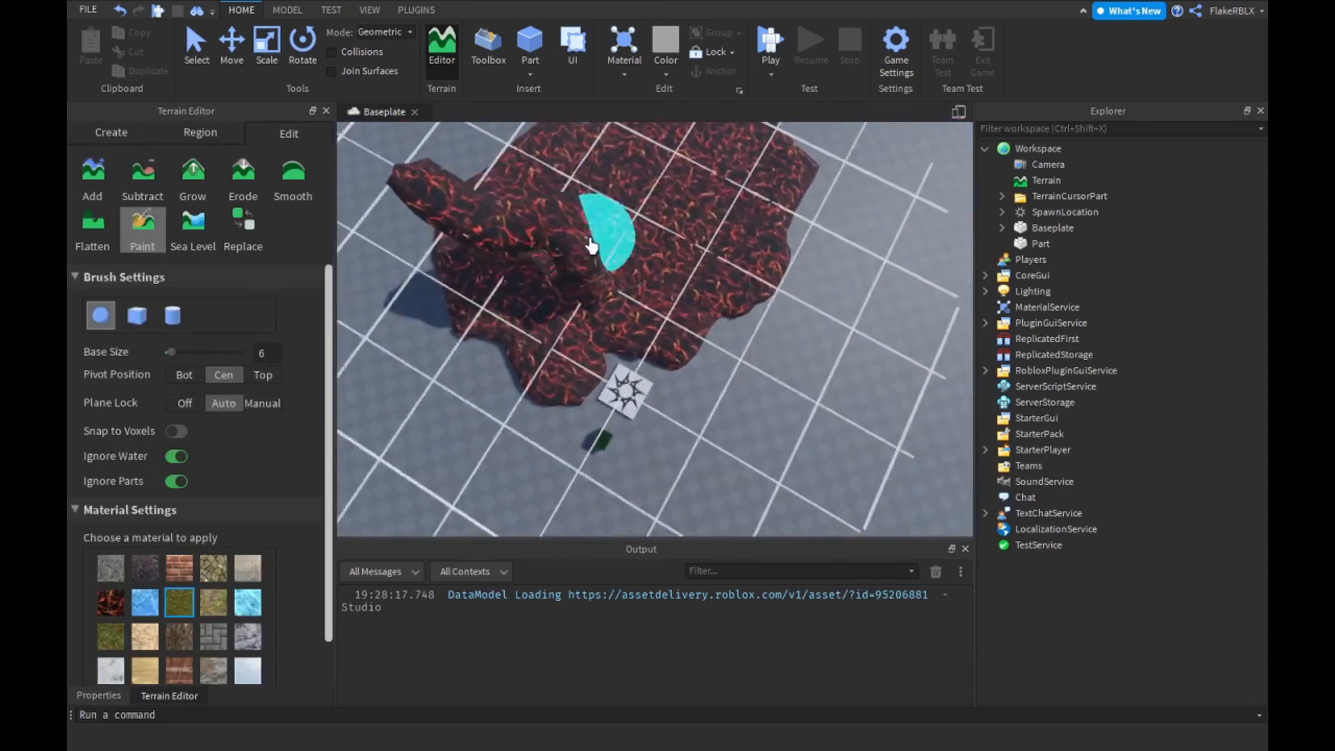
scroll(448, 366, "down", 4)
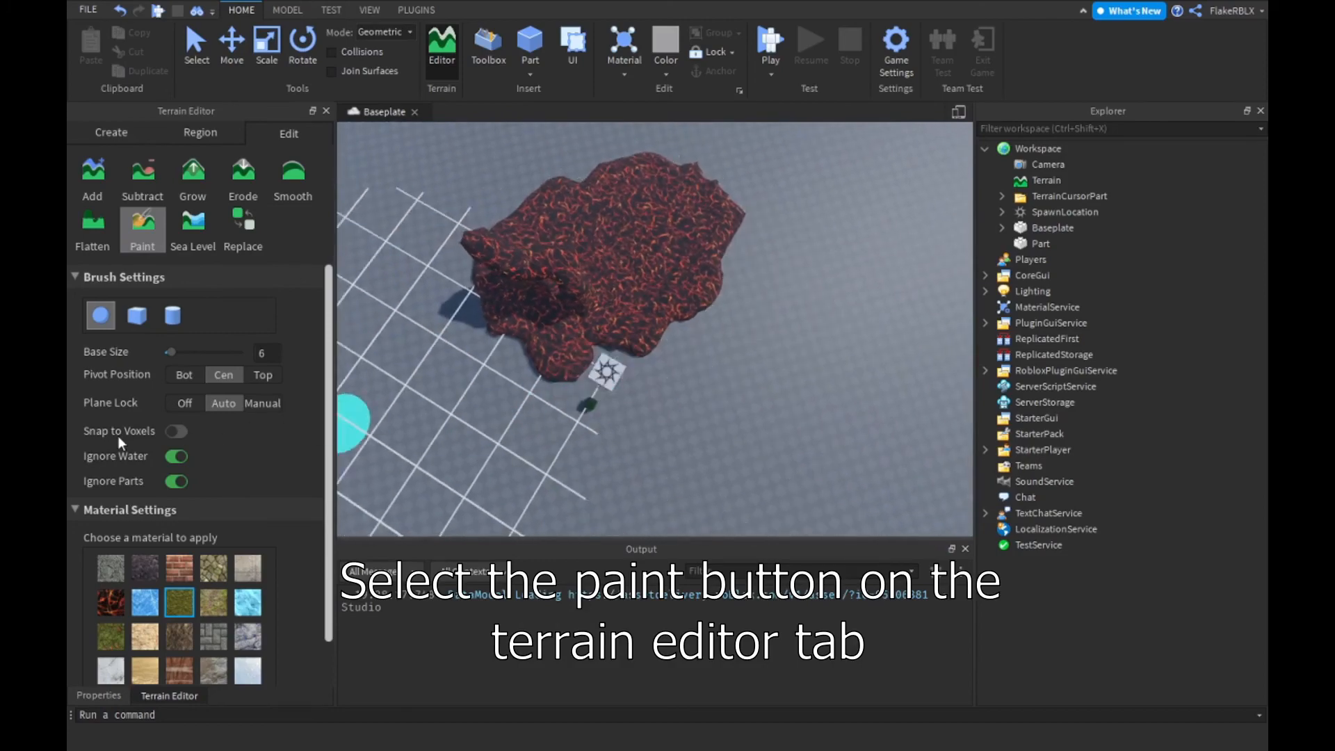
scroll(122, 439, "down", 2)
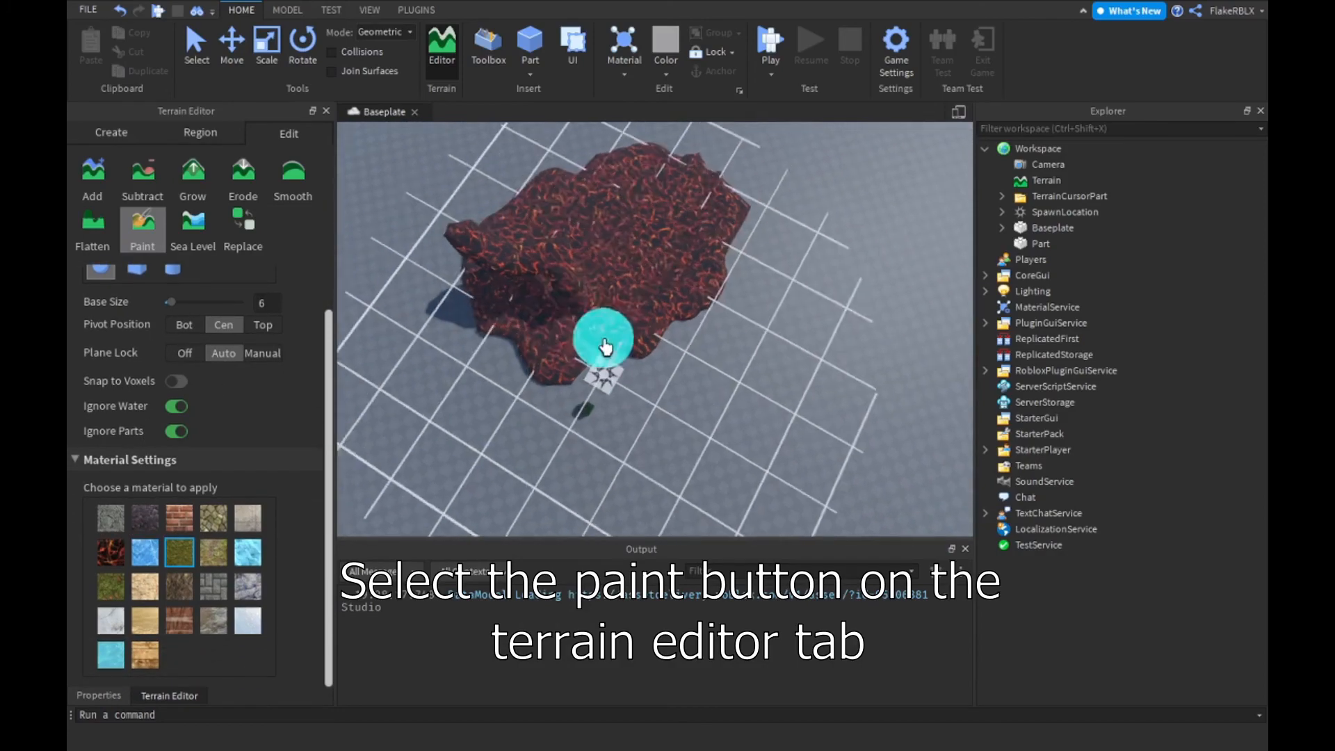
scroll(617, 327, "up", 4)
right_click_drag(617, 328, 617, 328)
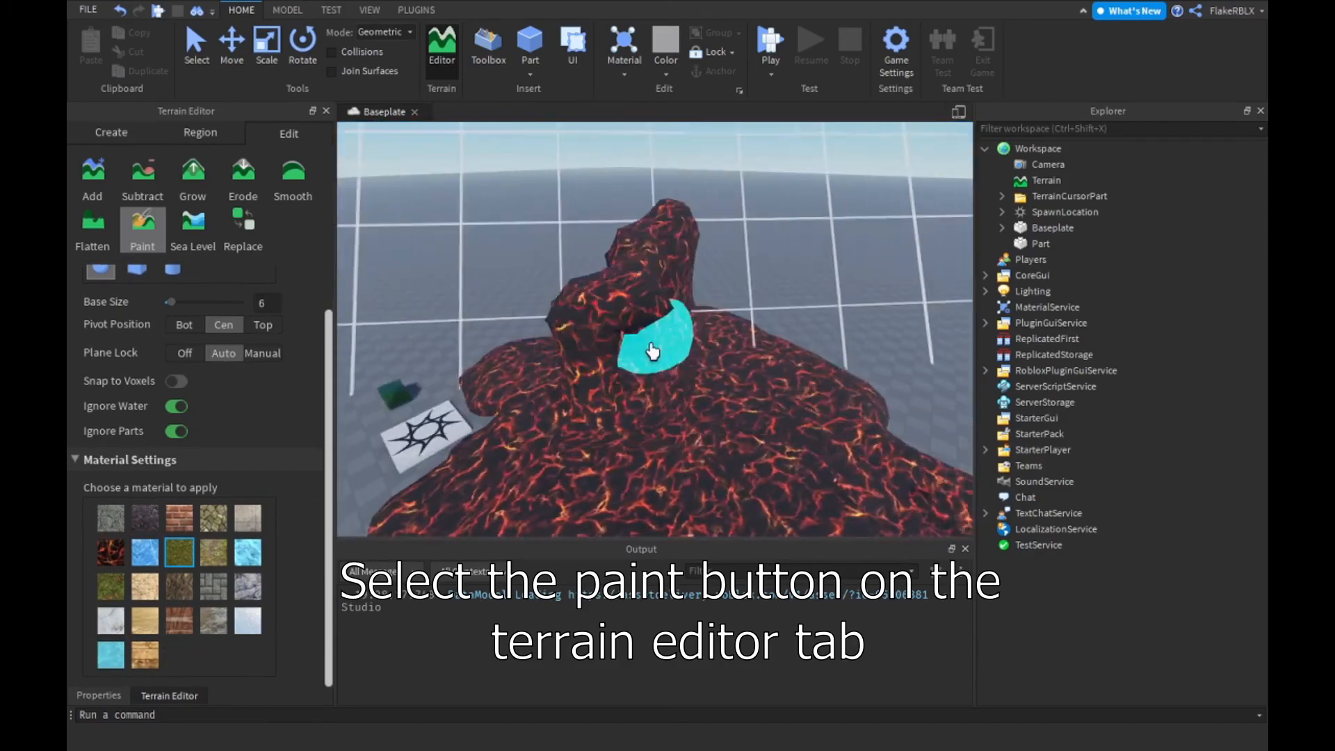
left_click_drag(647, 297, 599, 295)
right_click_drag(638, 307, 638, 307)
right_click_drag(710, 420, 706, 420)
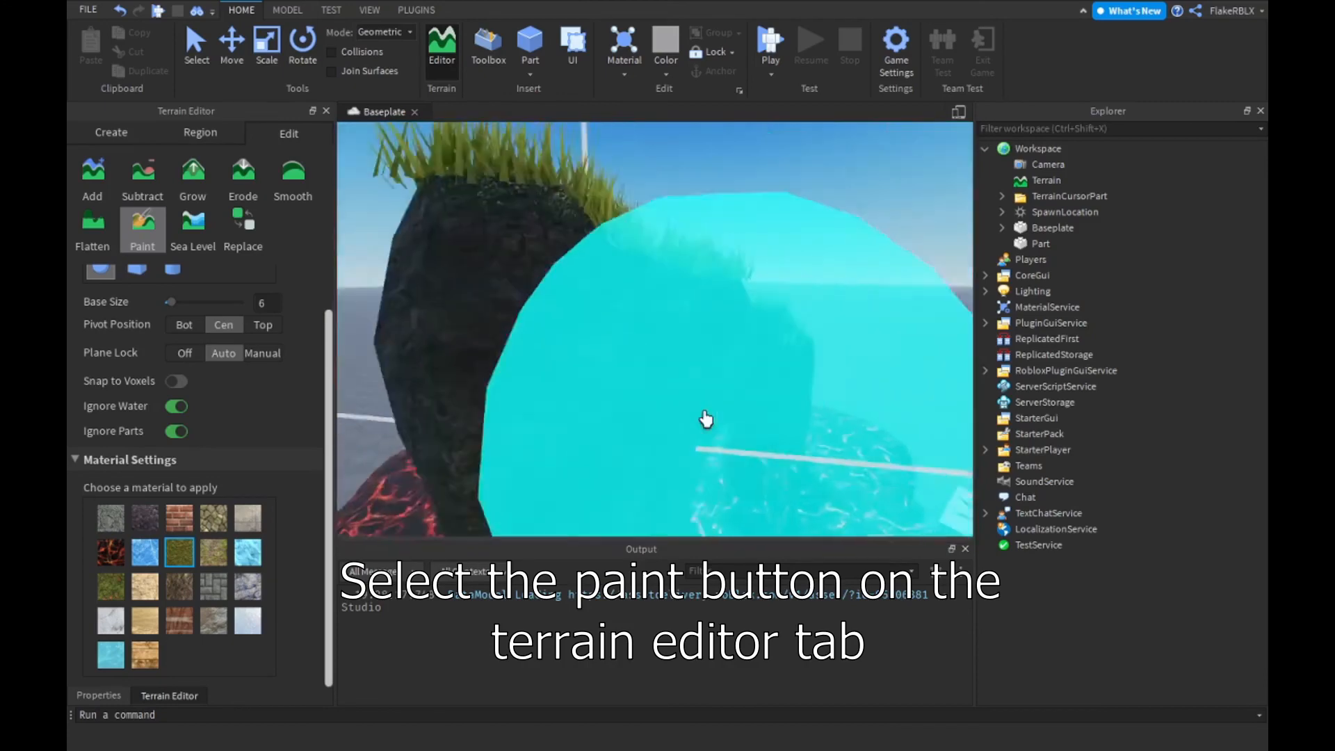
Paint Grass over the lava ground around the base of the arch.
scroll(706, 420, "down", 5)
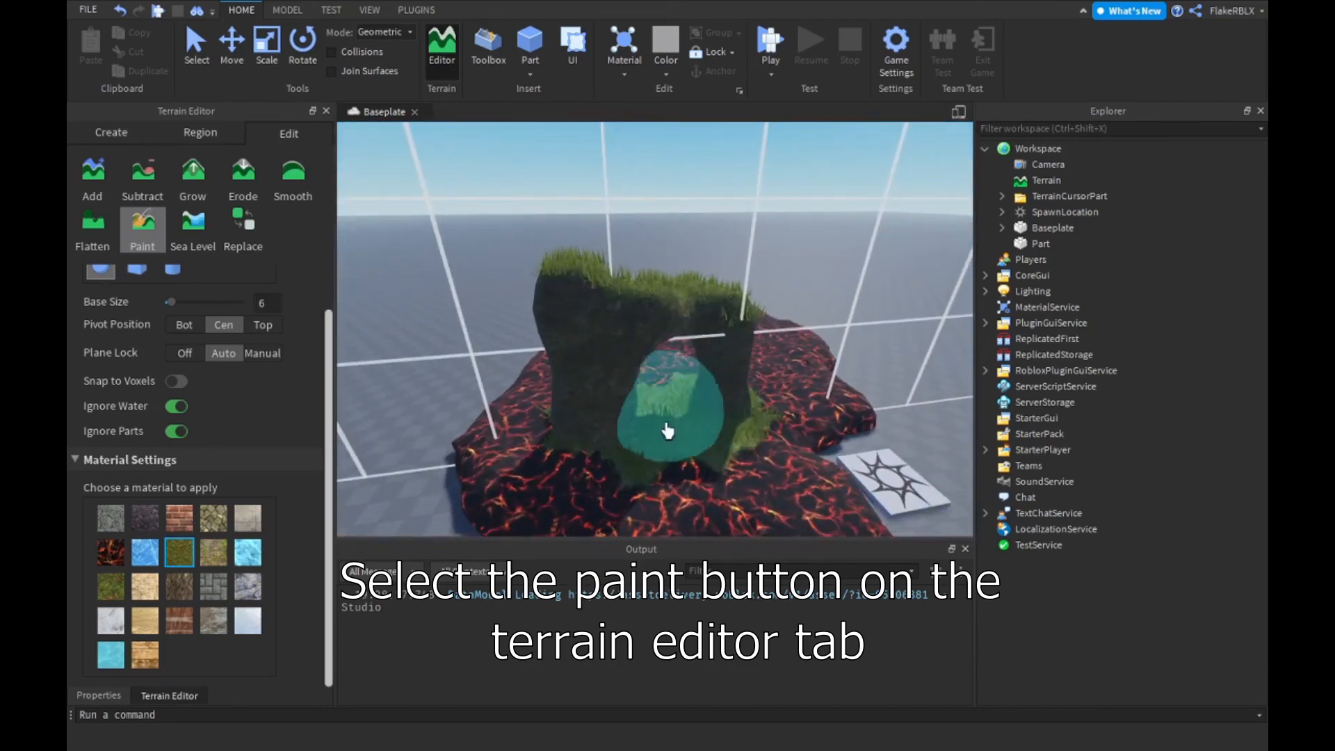
right_click_drag(611, 453, 623, 443)
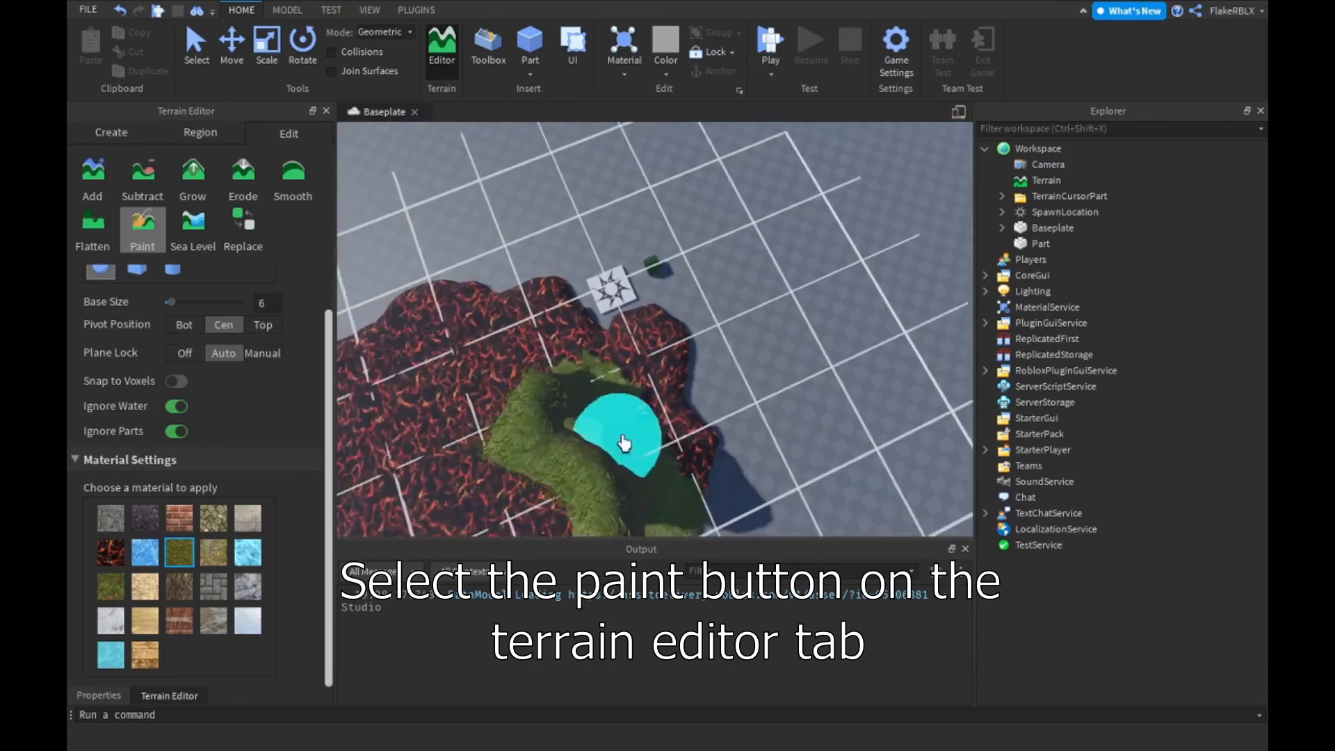
left_click_drag(624, 443, 583, 353)
scroll(536, 426, "up", 5)
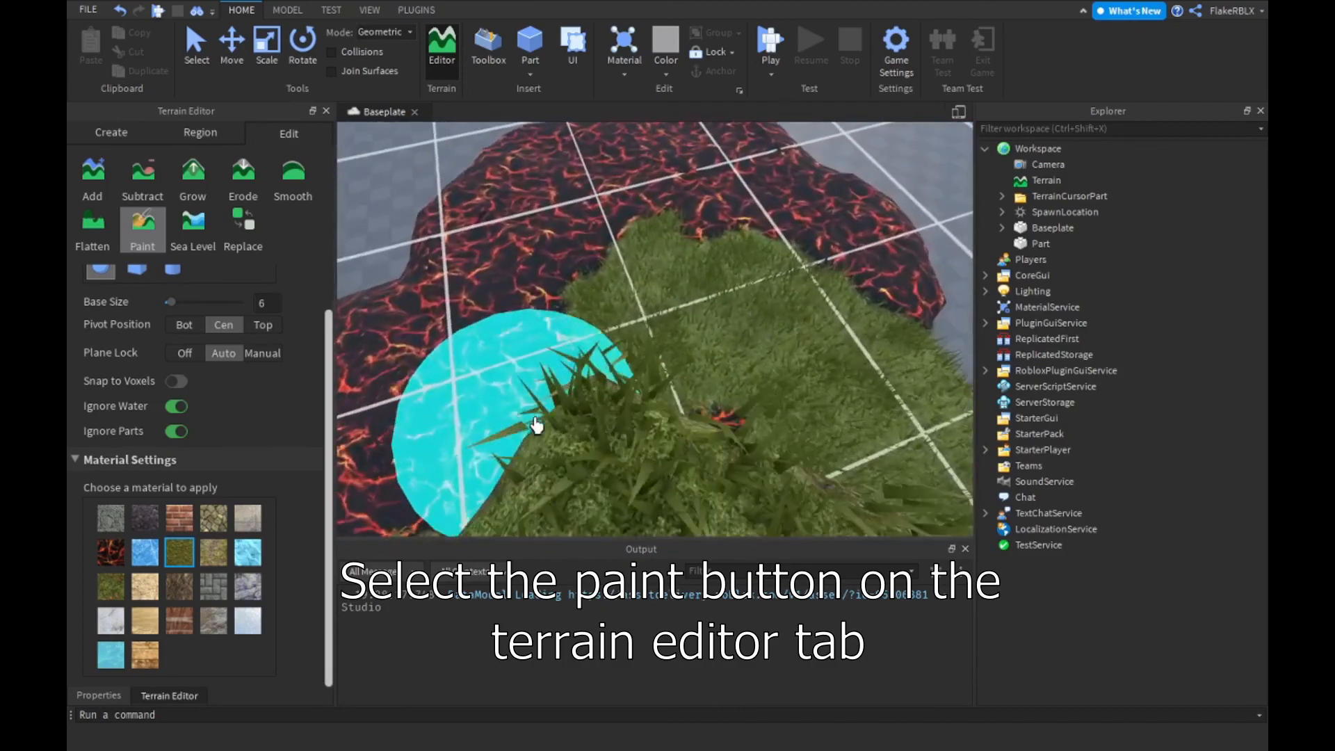
Examine the painted grass blades up close and the terrain from farther away, along with the Paint brush settings.
right_click_drag(536, 426, 534, 426)
scroll(167, 459, "up", 2)
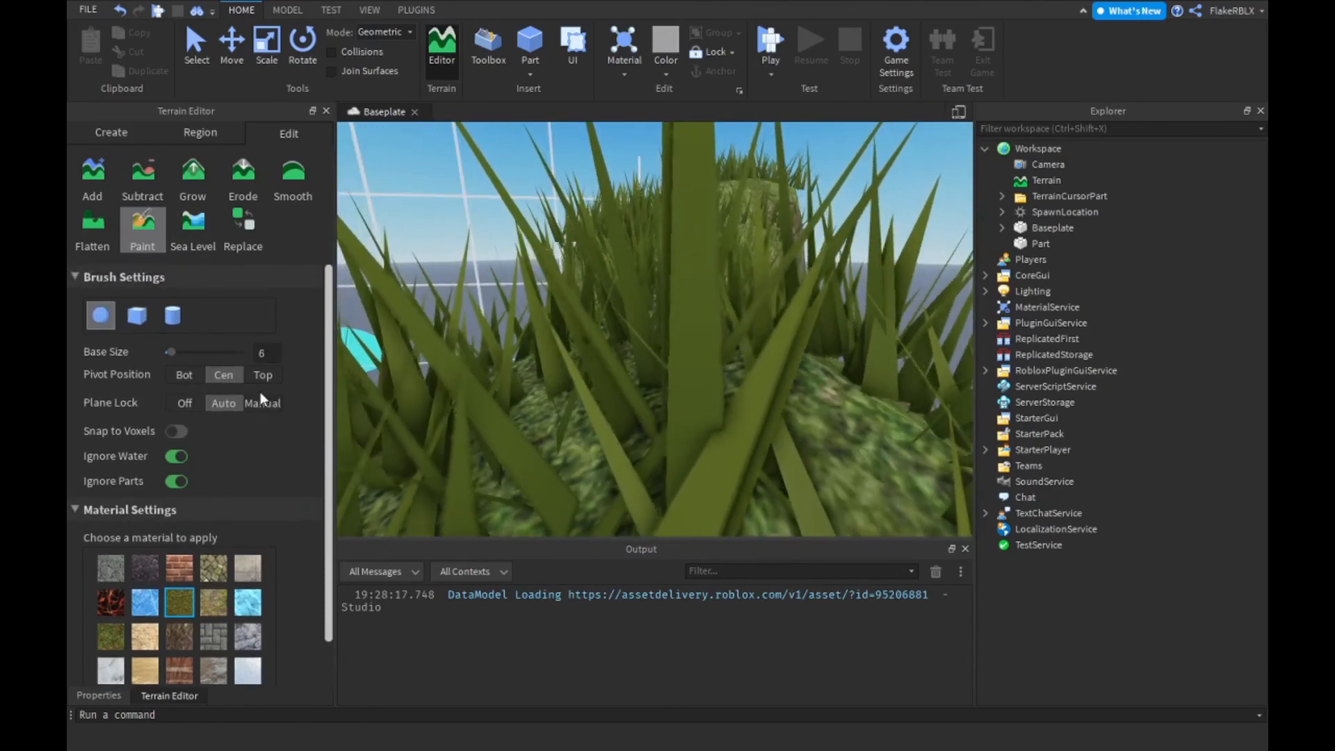
scroll(197, 395, "down", 2)
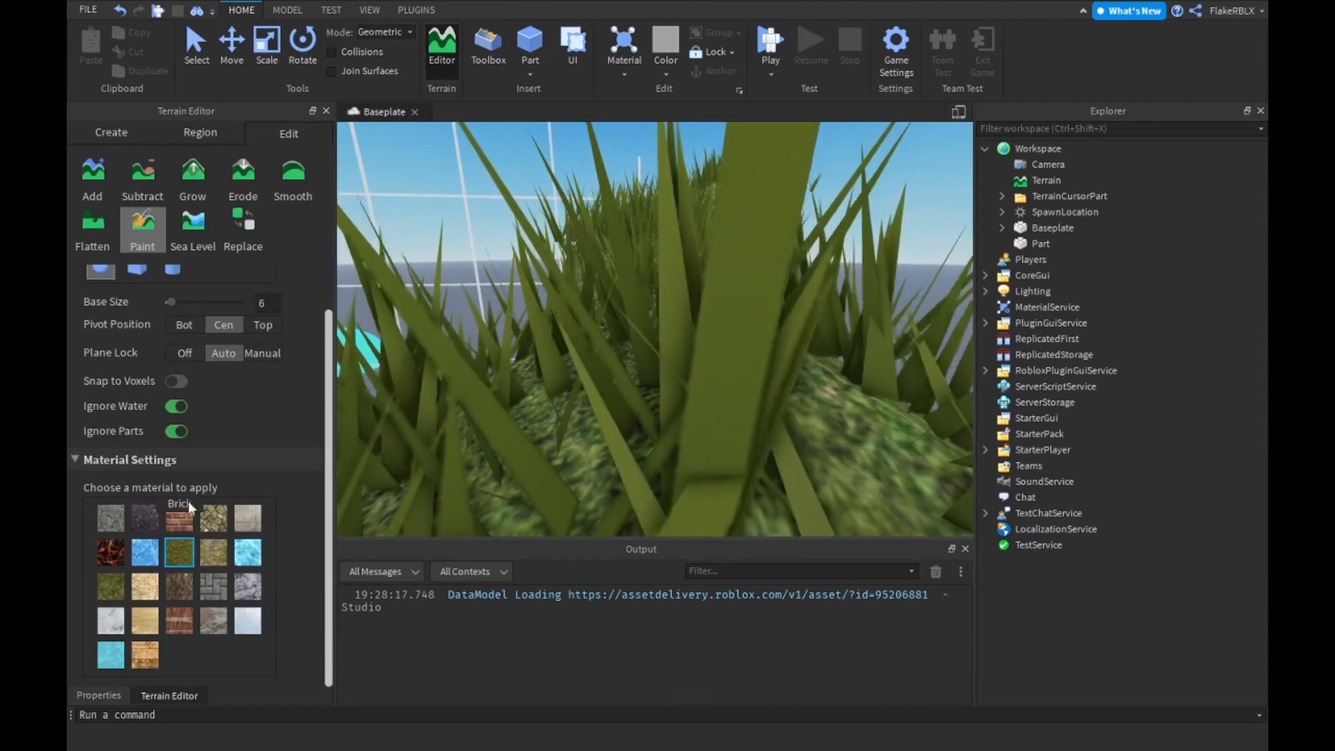
scroll(222, 334, "up", 1)
scroll(223, 335, "up", 1)
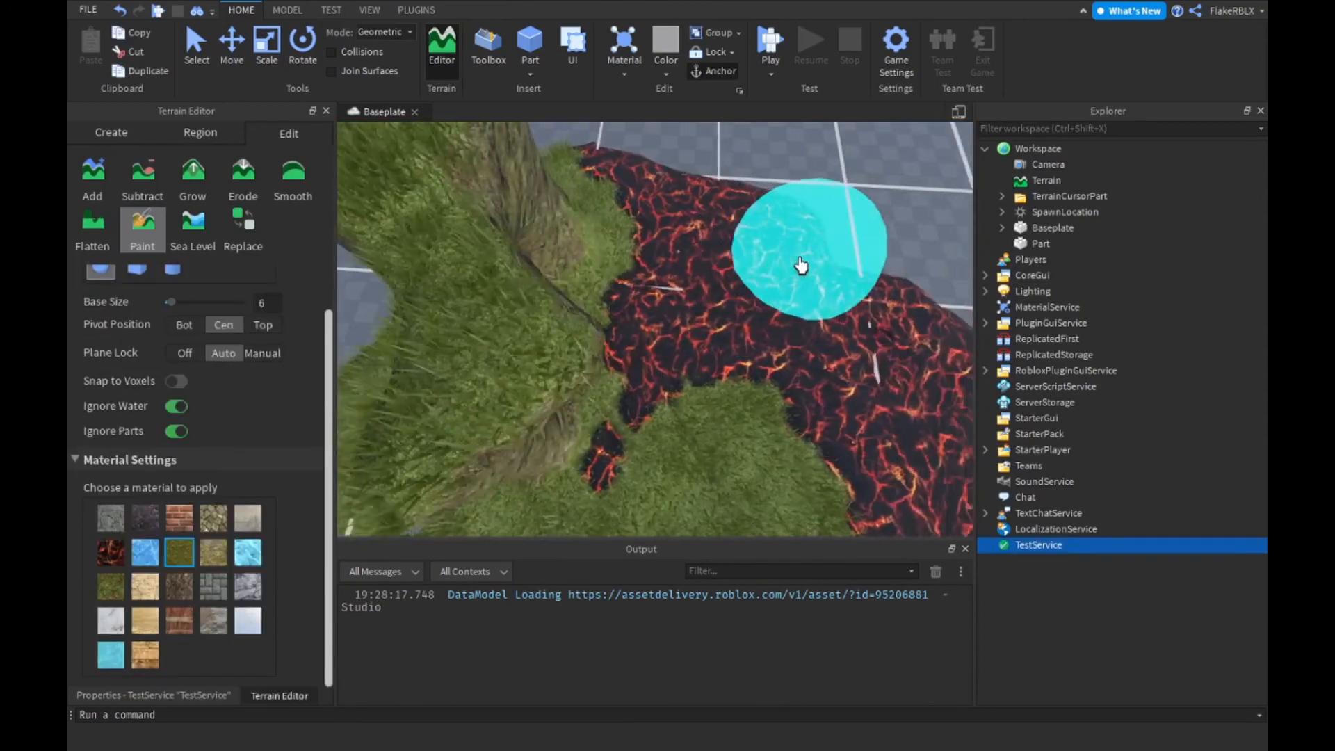
scroll(800, 269, "down", 2)
right_click_drag(762, 254, 765, 258)
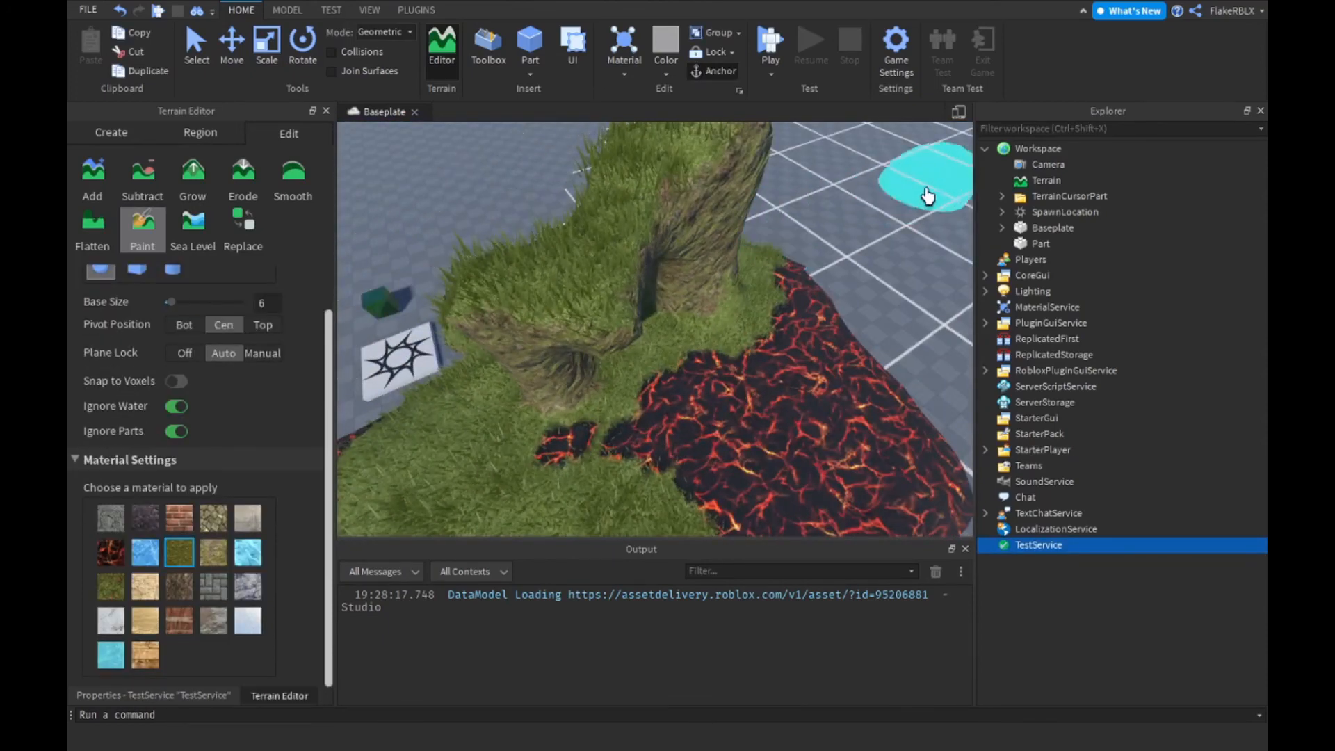
Open the Terrain object's properties and switch its Decoration off and back on twice.
left_click(1045, 180)
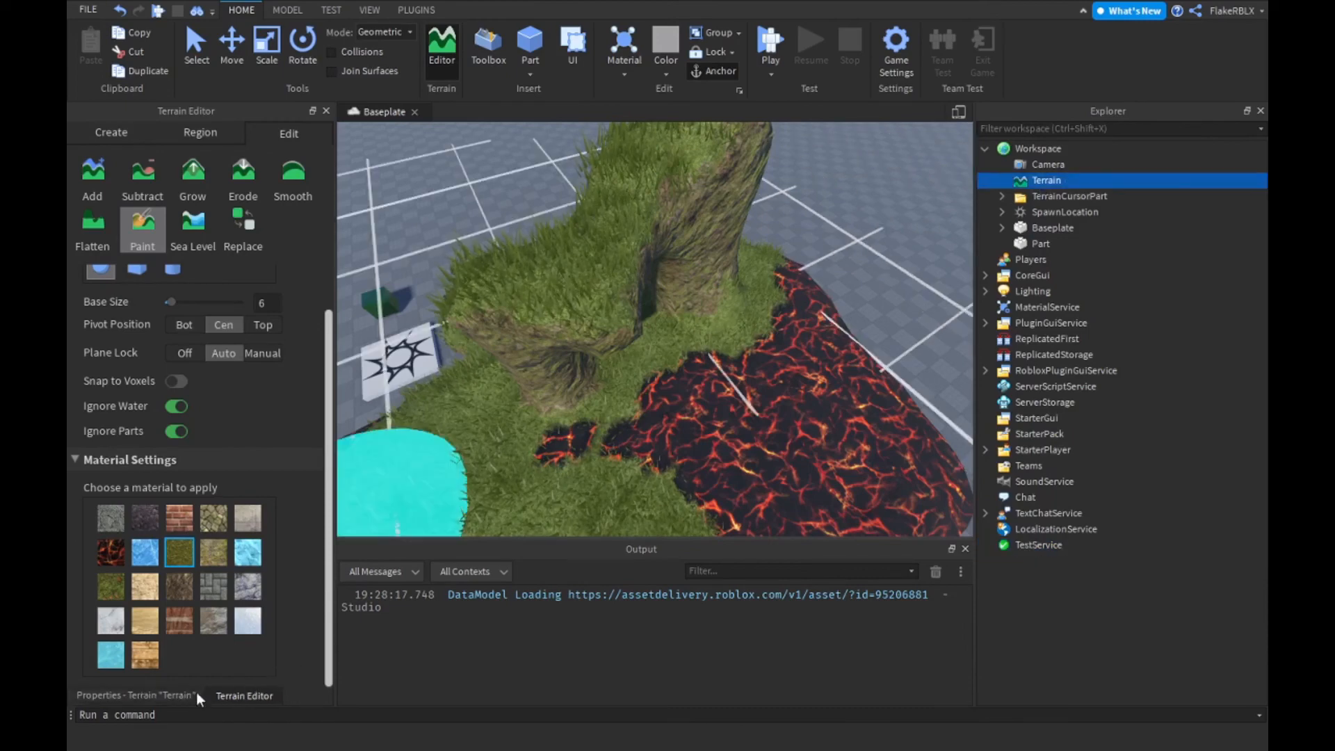
left_click(178, 696)
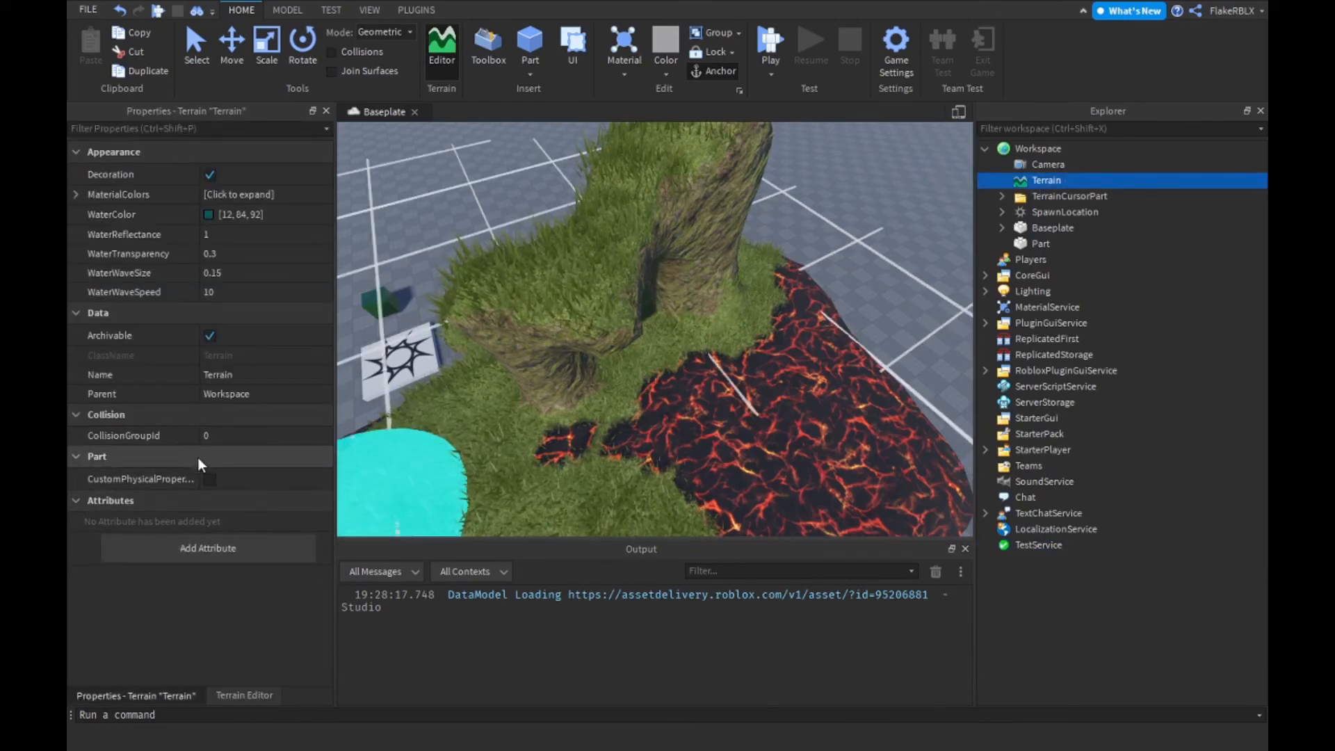
left_click(207, 177)
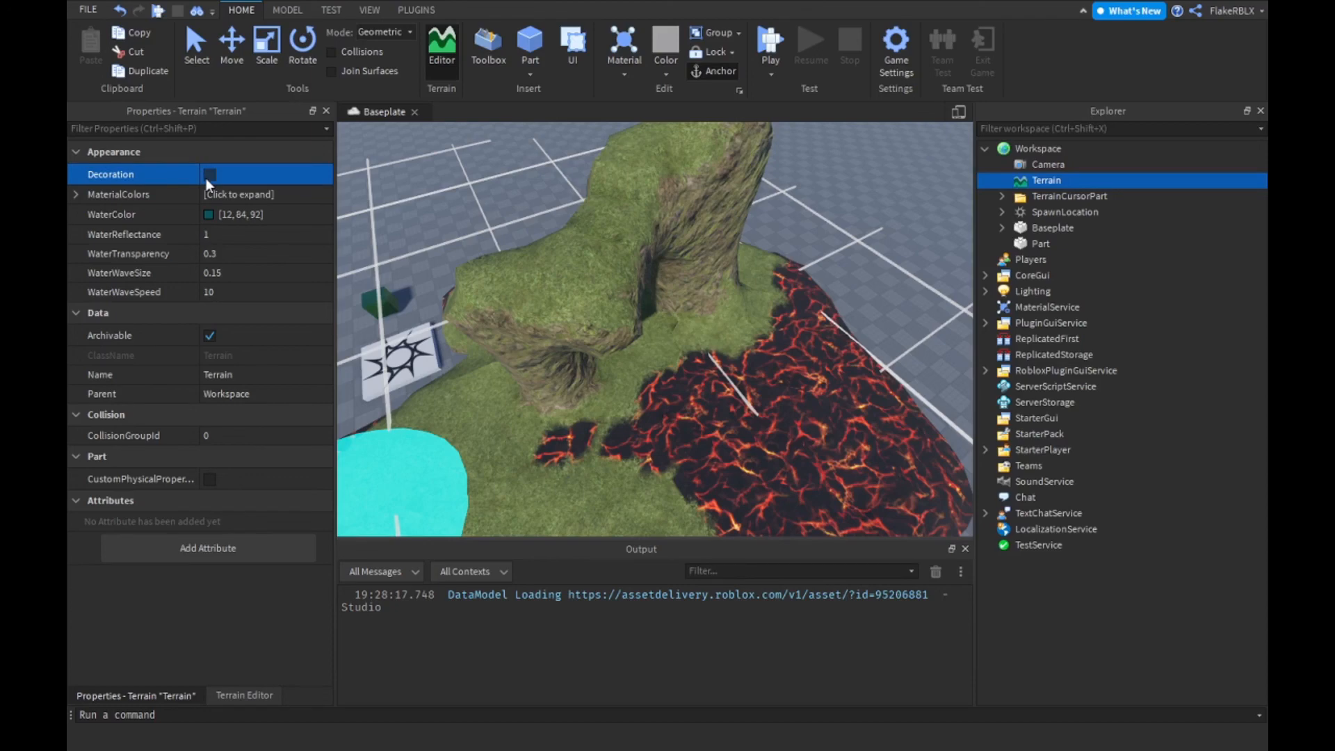
left_click(207, 176)
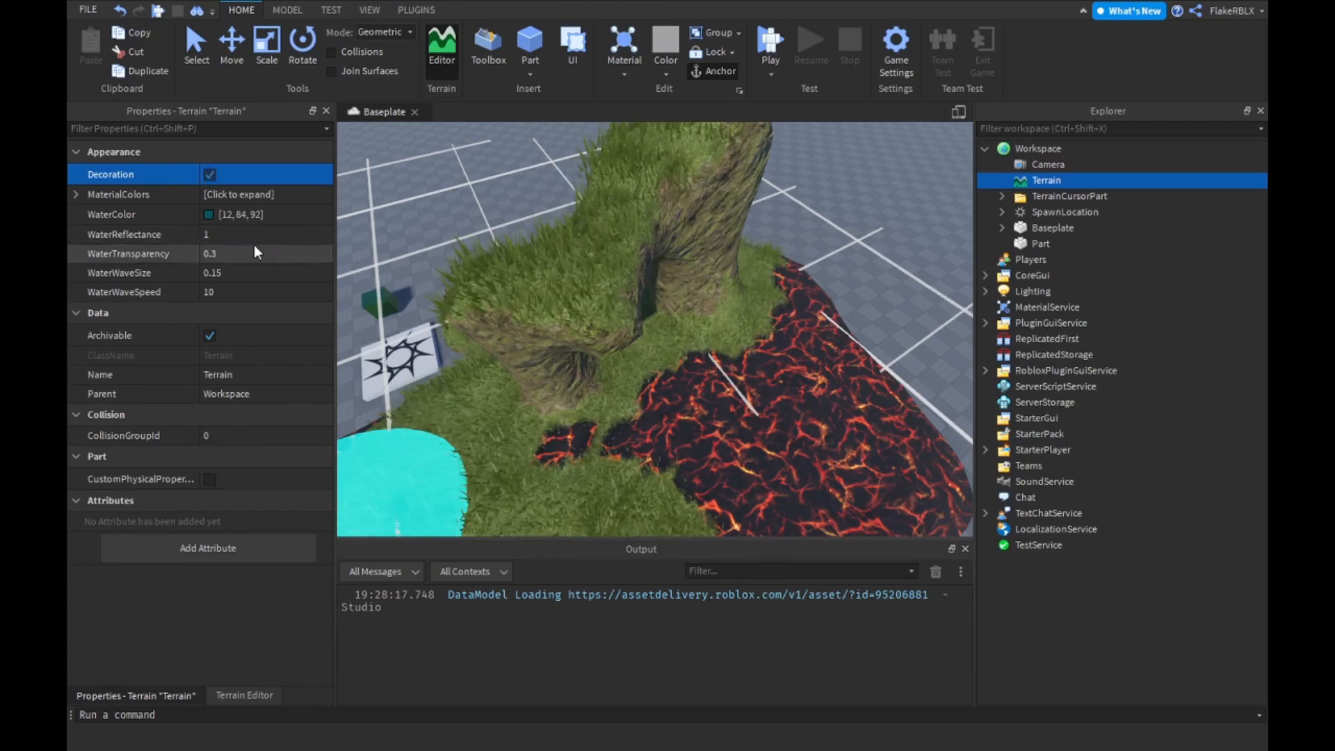
left_click(224, 174)
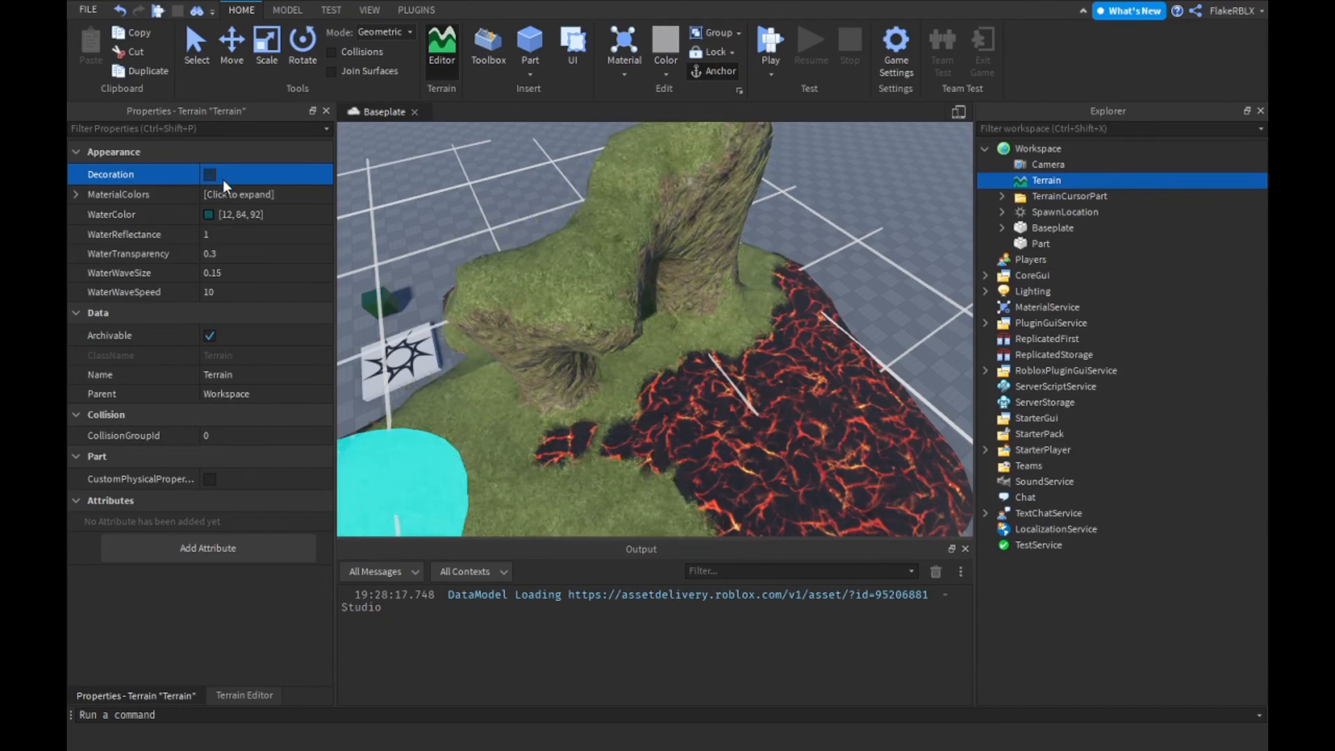
left_click(221, 171)
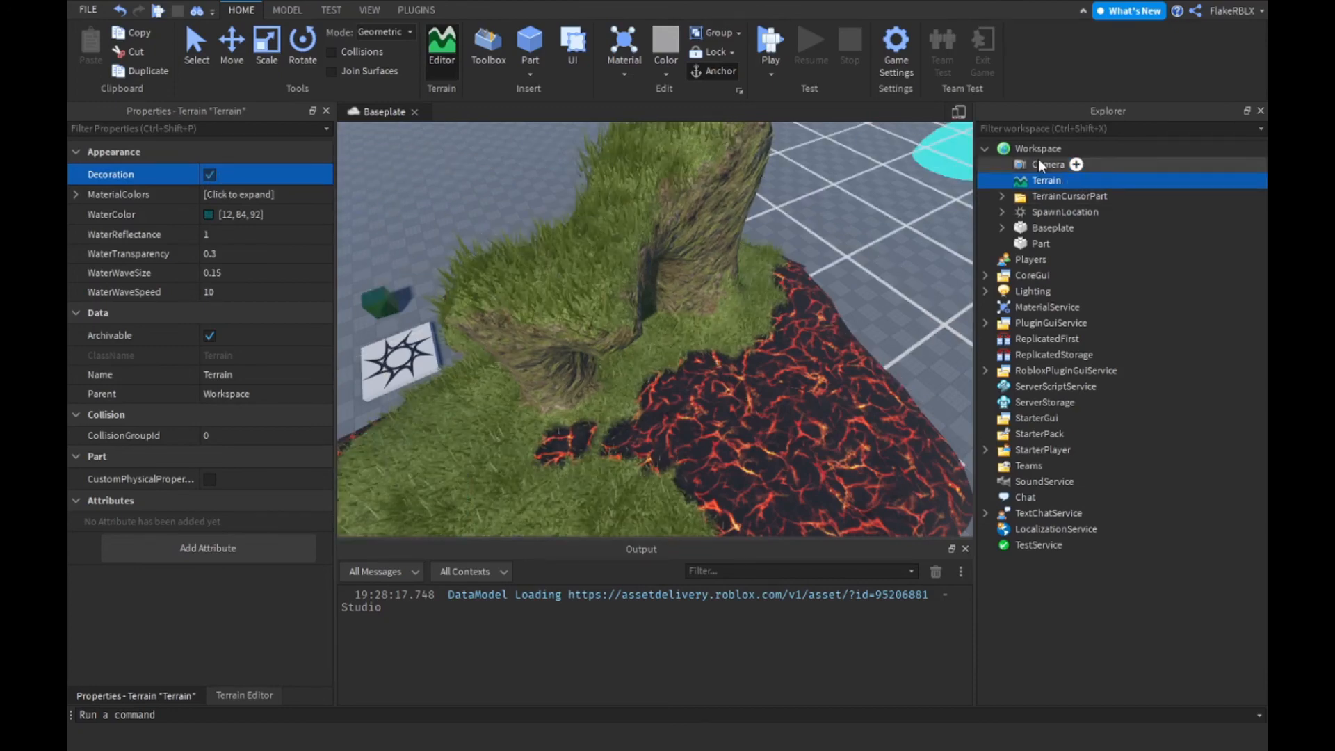
Look over the grass-covered terrain and its arch from above, from ground level and from the side.
right_click_drag(685, 526, 686, 526)
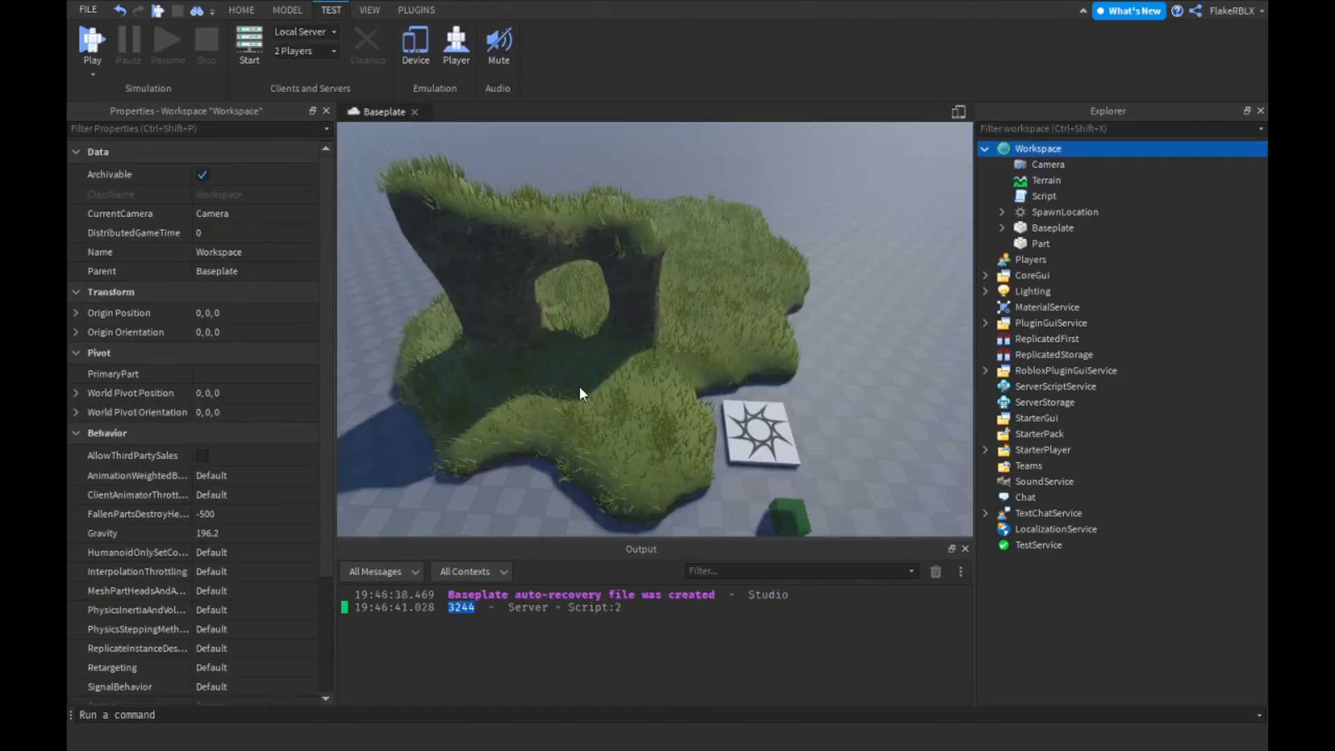
scroll(580, 387, "up", 8)
scroll(576, 391, "down", 8)
right_click_drag(576, 392, 580, 374)
key("w")
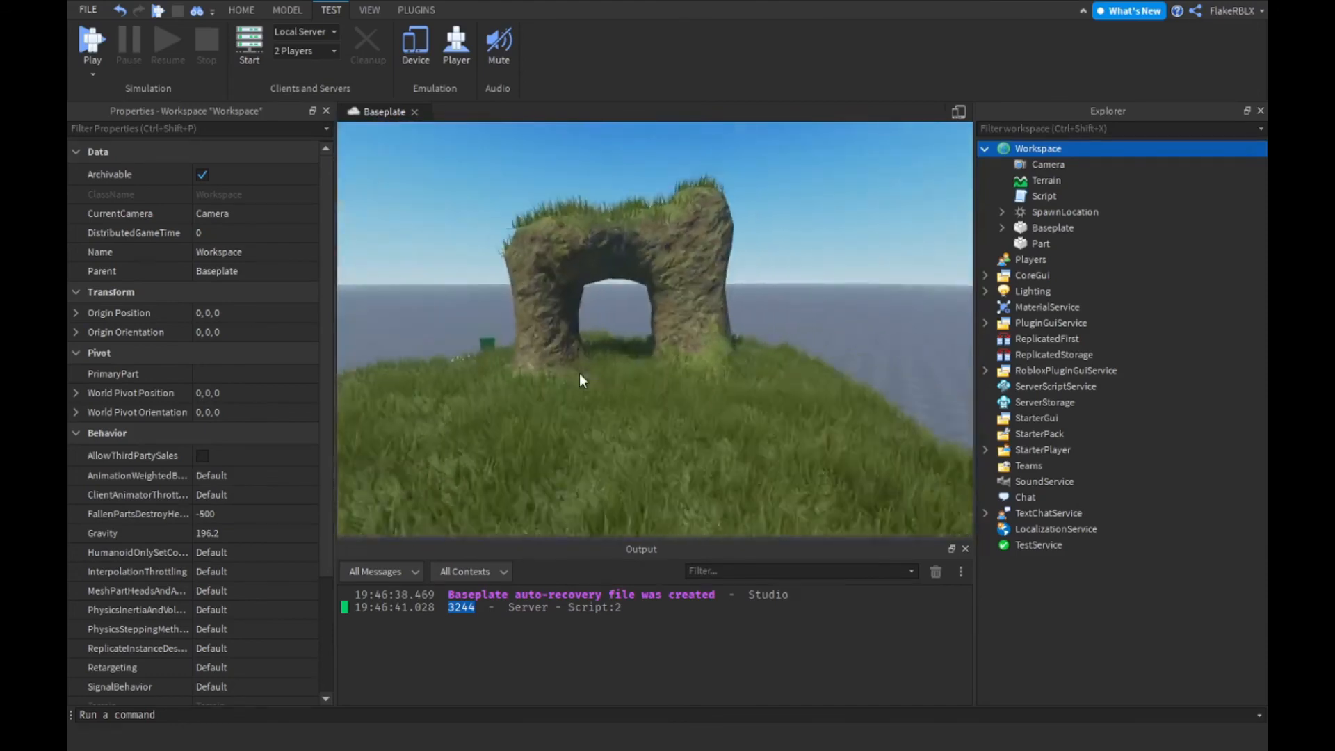
key("s")
key("d")
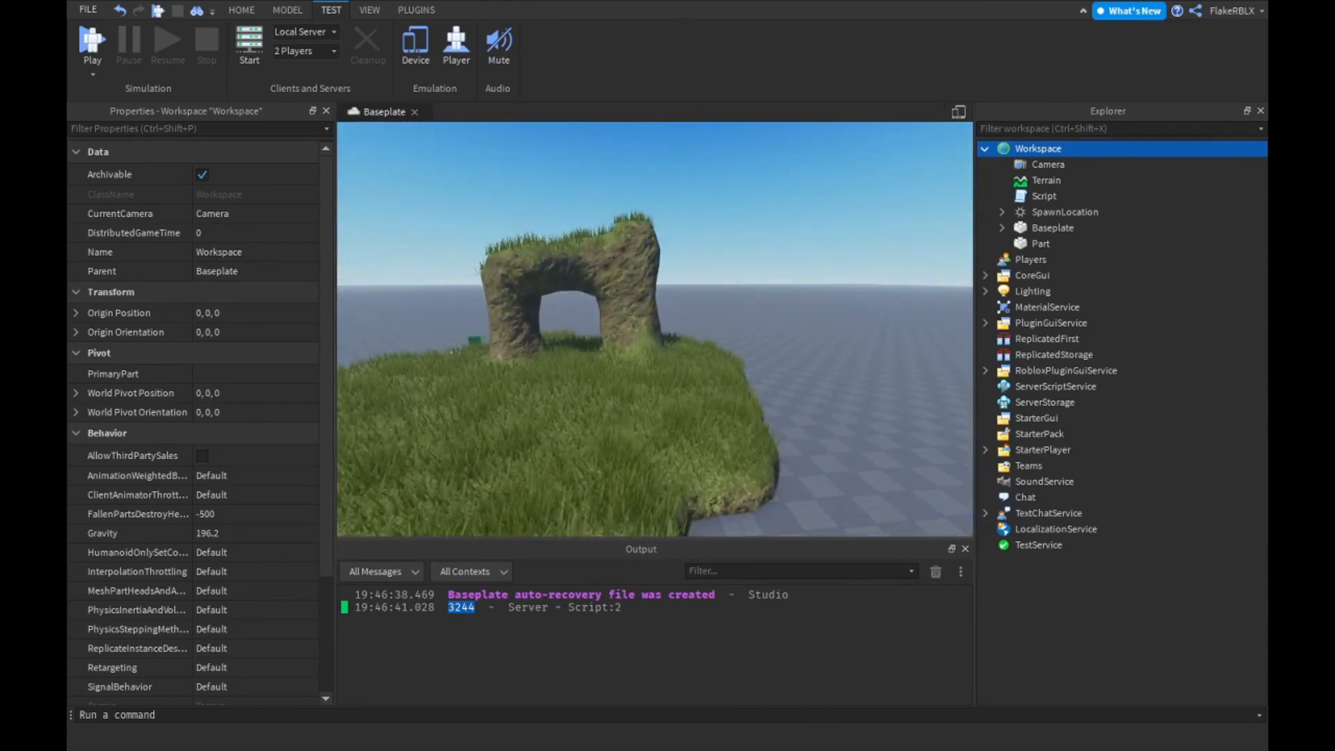
left_click(588, 749)
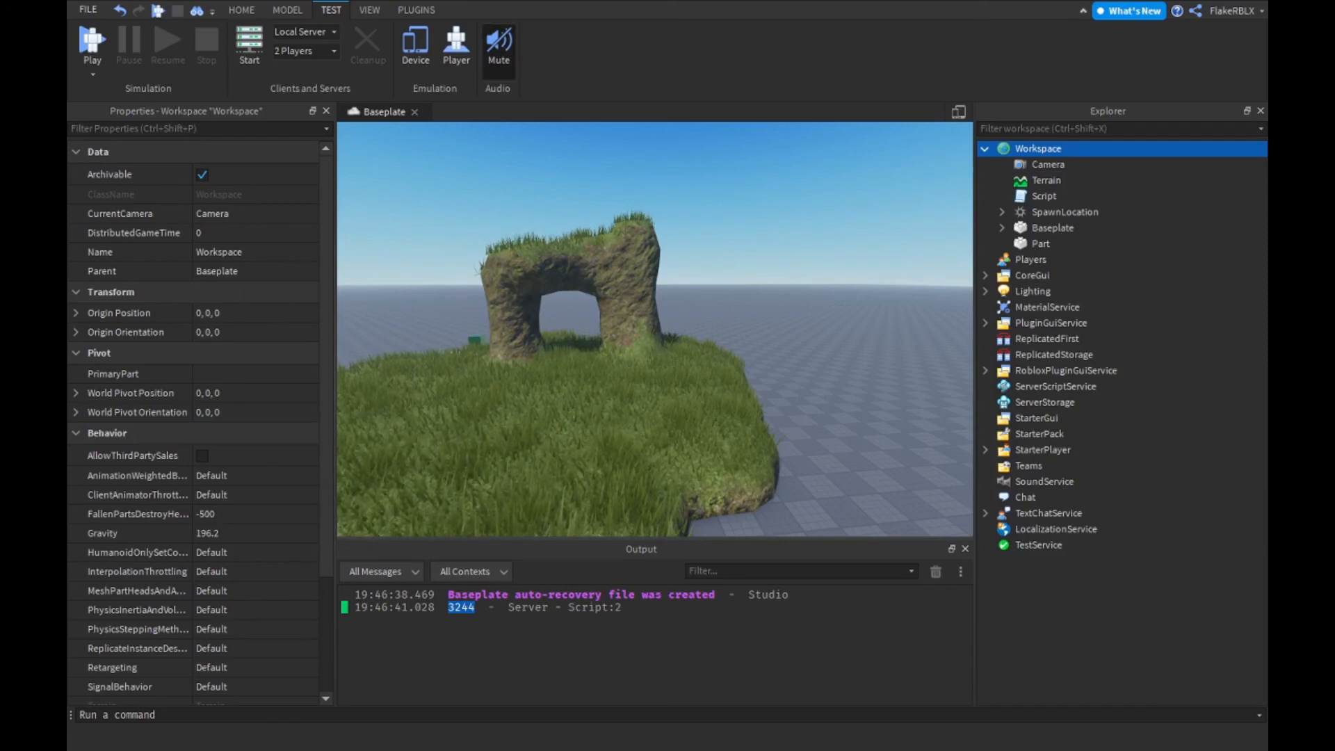